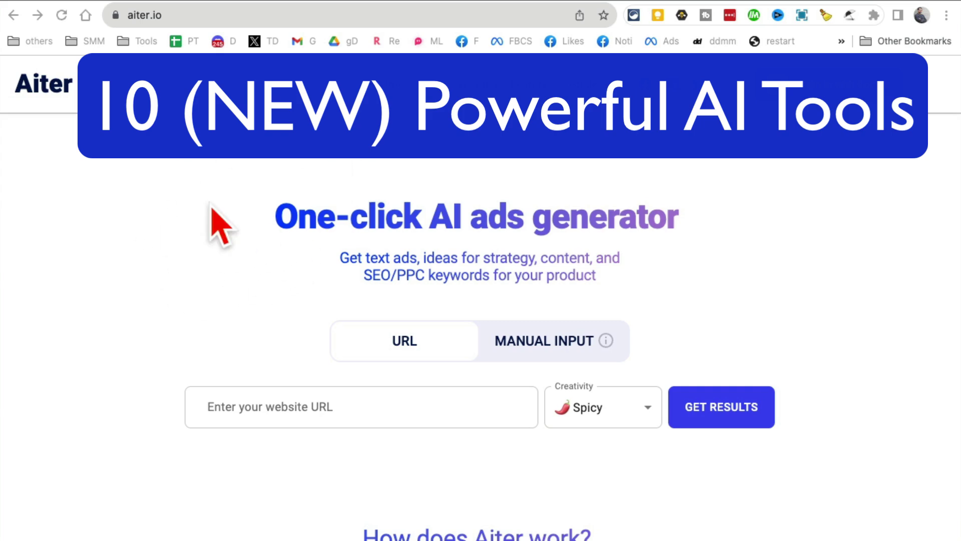
Look over Aiter's One-click AI ads generator and switch to manual product input.
scroll(344, 240, down, 10)
scroll(345, 250, up, 10)
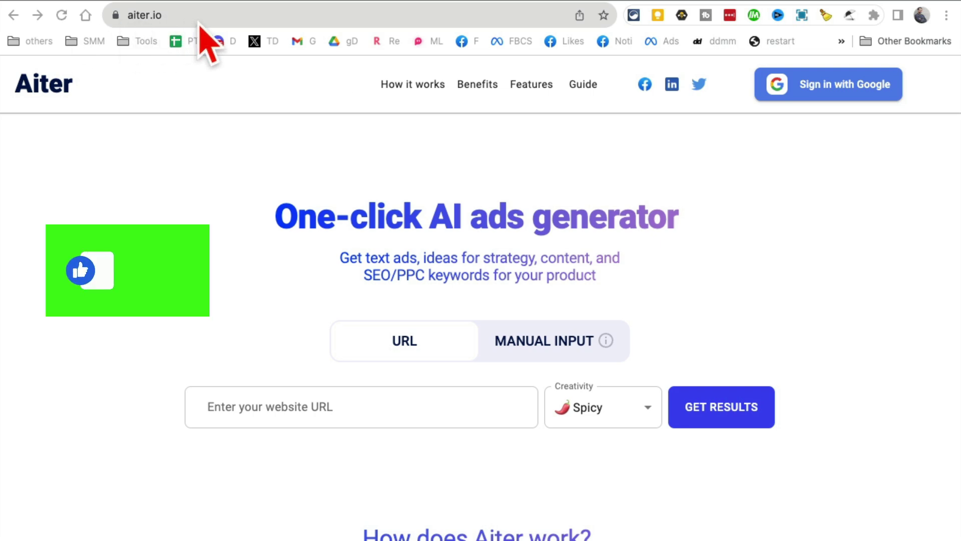
drag(298, 215, 696, 225)
scroll(695, 225, down, 2)
click(420, 250)
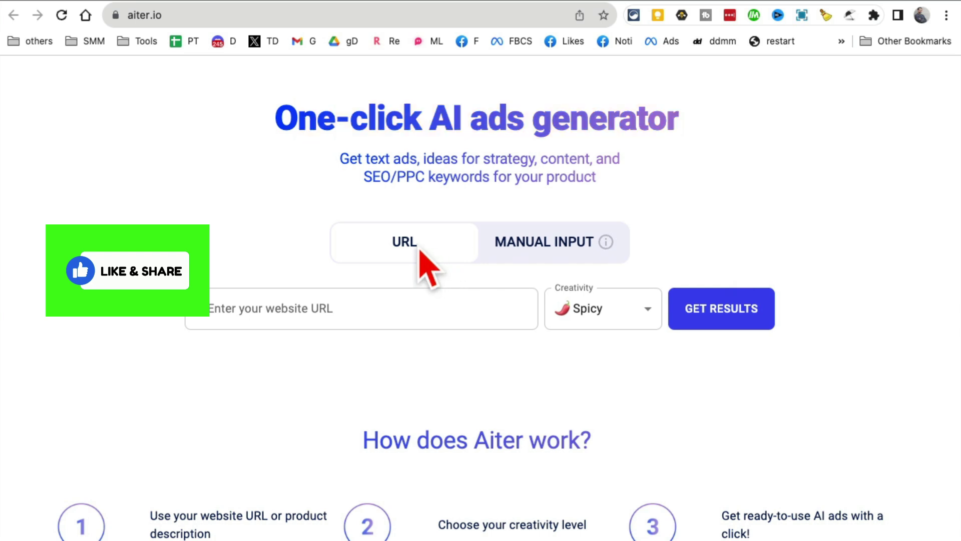
click(337, 307)
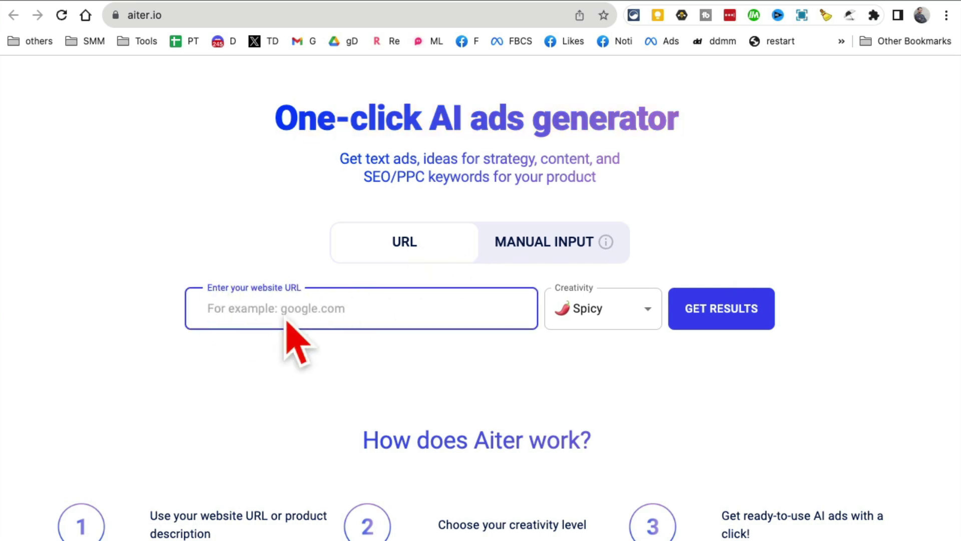
click(536, 250)
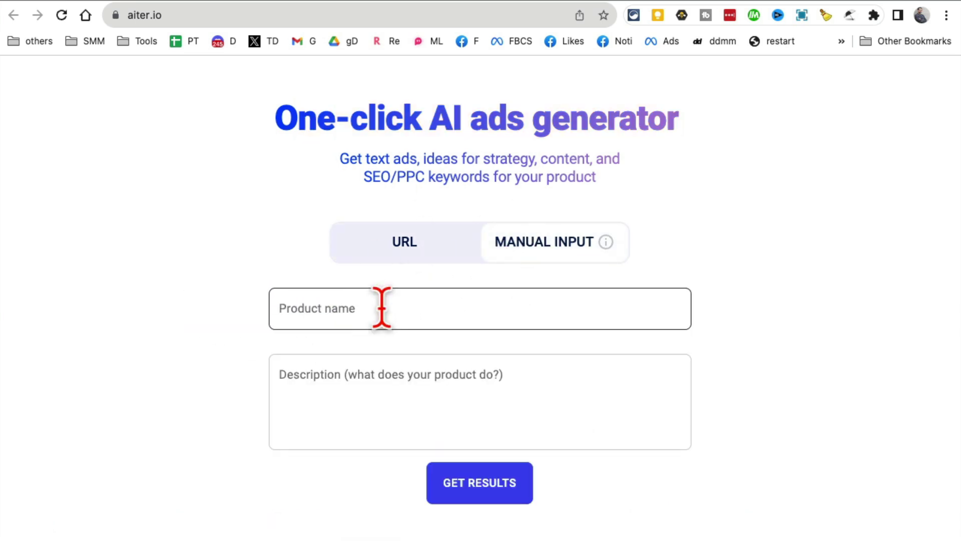
Enter product '55" LED TV' described as 'smart tv, wifi, 50% off sale' and get results.
scroll(579, 463, down, 1)
scroll(609, 431, up, 2)
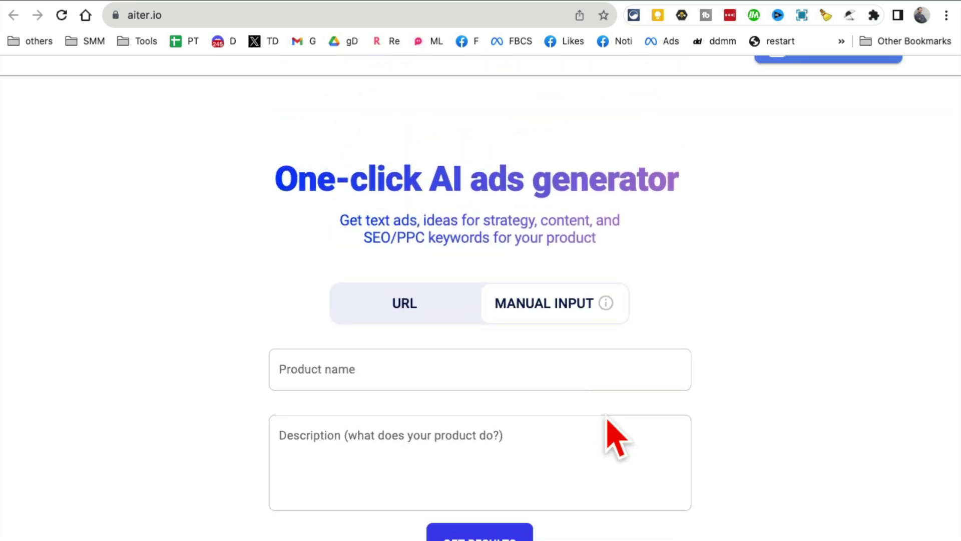
scroll(607, 421, down, 5)
scroll(488, 286, up, 1)
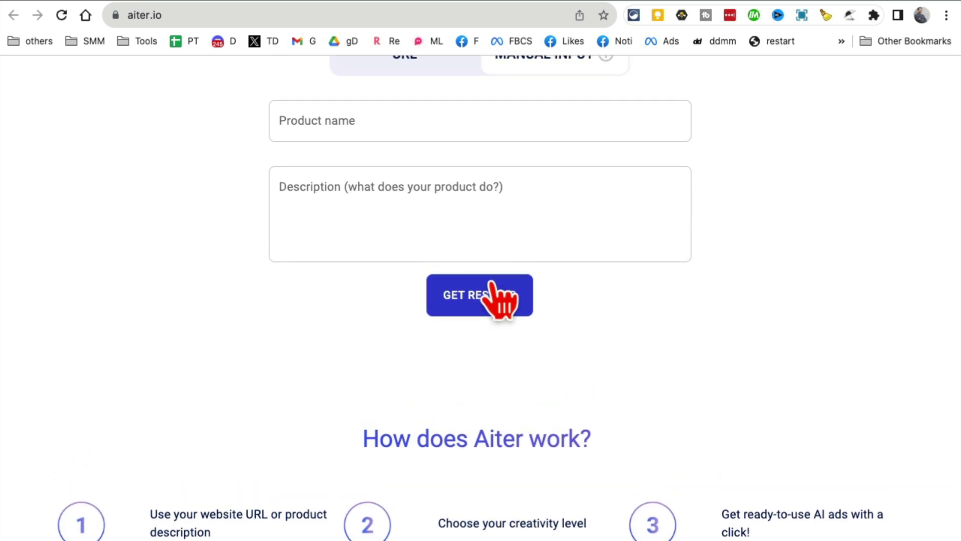
scroll(484, 280, up, 2)
click(343, 242)
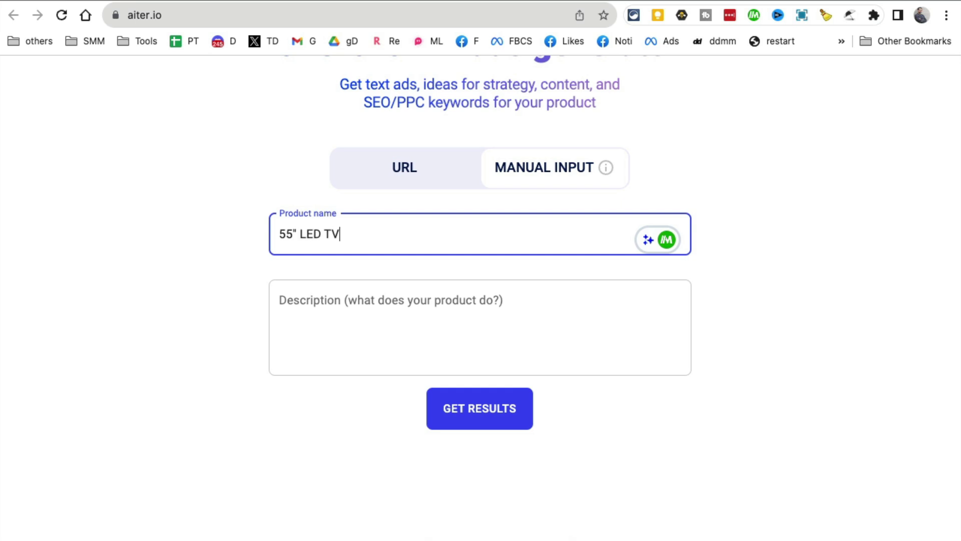
click(279, 300)
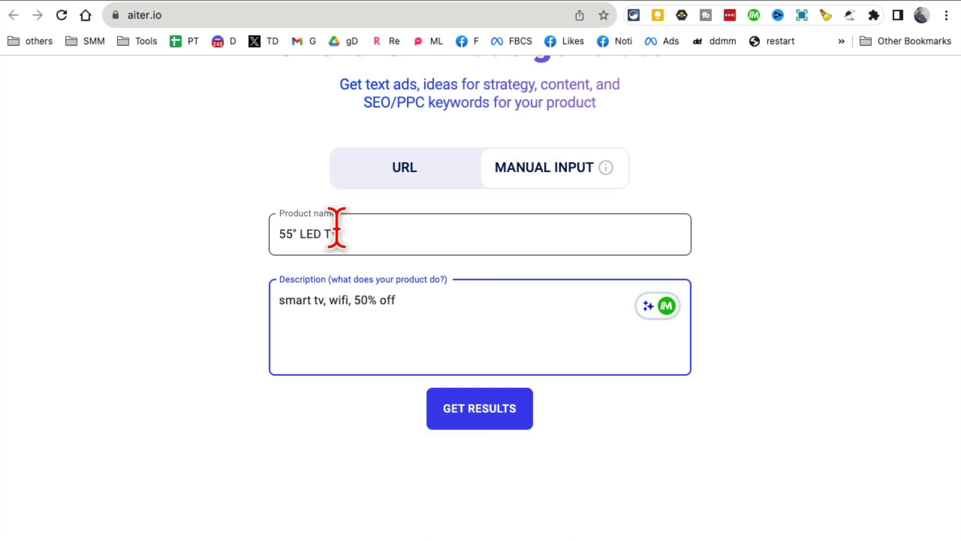
click(485, 416)
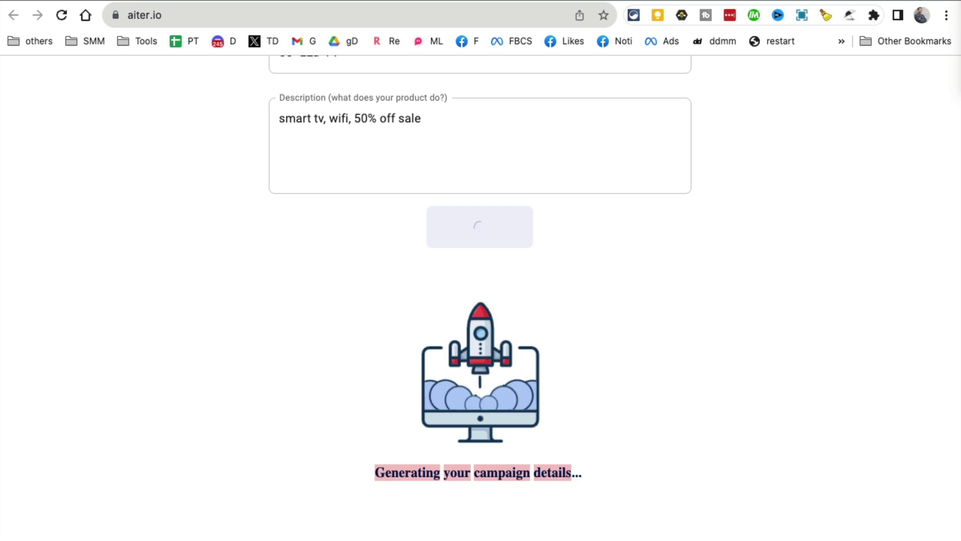
Read the first generated ad, 'See TV in a Whole New Light!', and its description.
scroll(834, 361, down, 1)
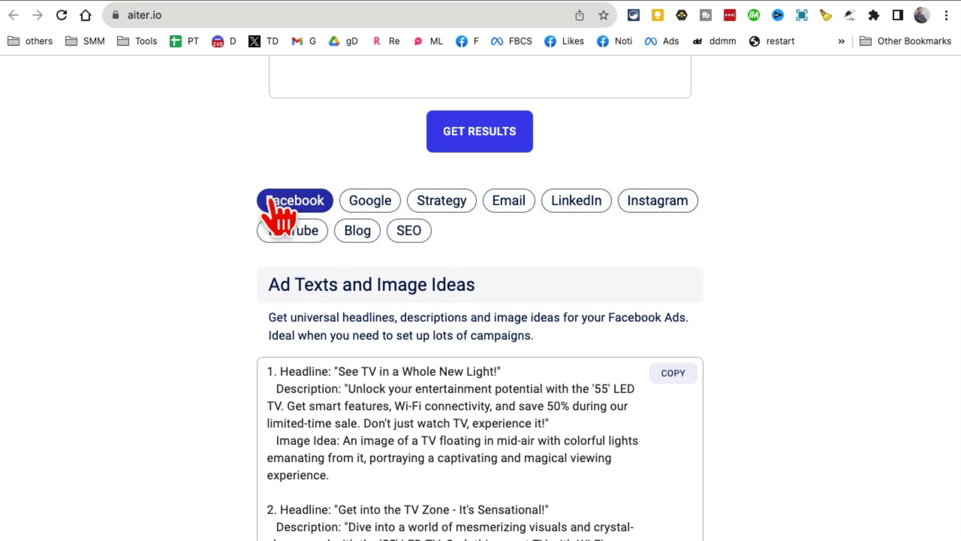
scroll(226, 379, down, 4)
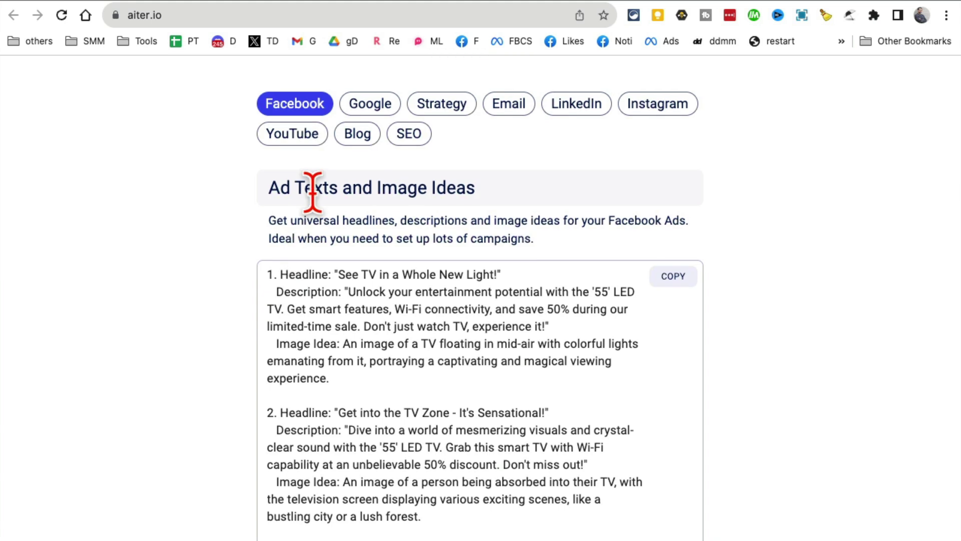
drag(313, 189, 473, 188)
scroll(441, 385, down, 1)
drag(340, 363, 263, 259)
click(331, 294)
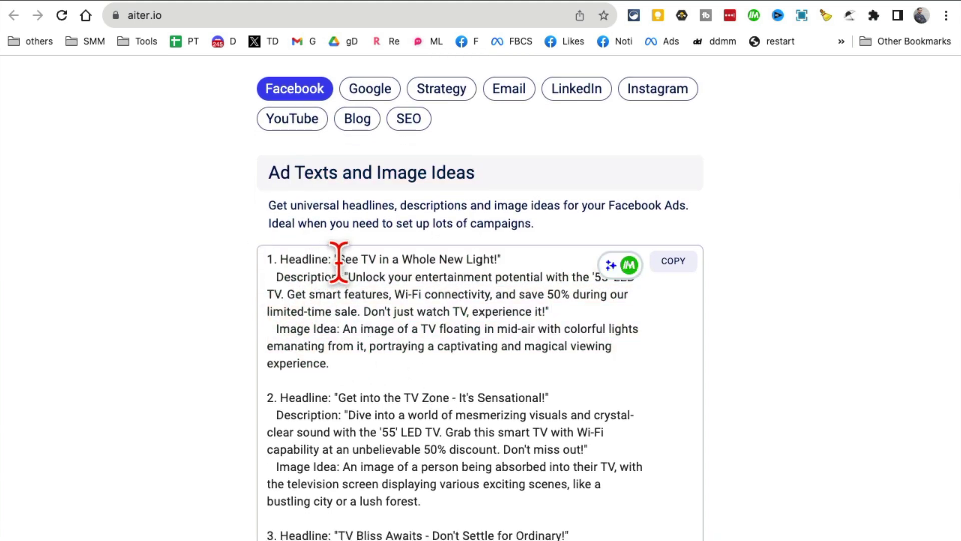
drag(341, 260, 476, 260)
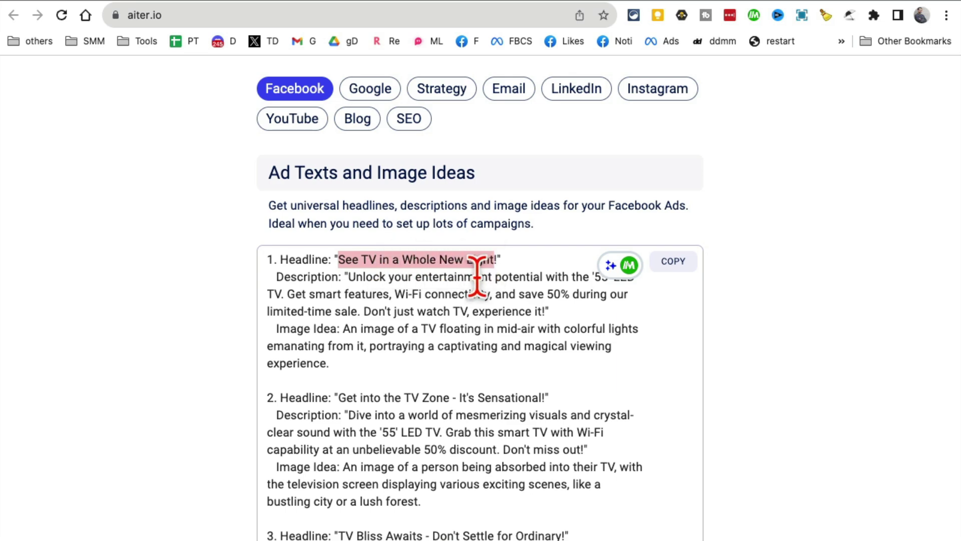
click(429, 328)
drag(348, 279, 553, 325)
click(497, 403)
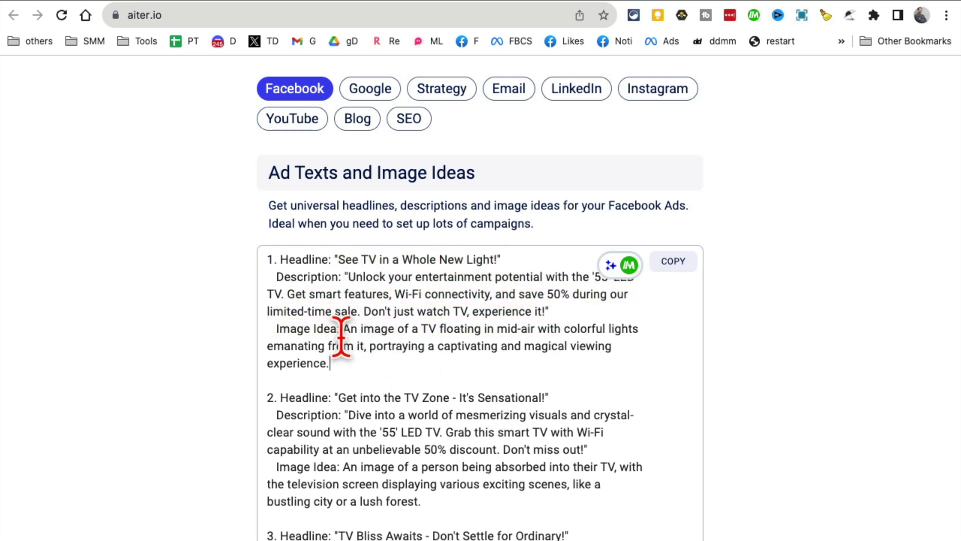
Scroll down to read the fourth headline, 'Unleash Your Inner Couch Potato!'.
scroll(537, 496, down, 3)
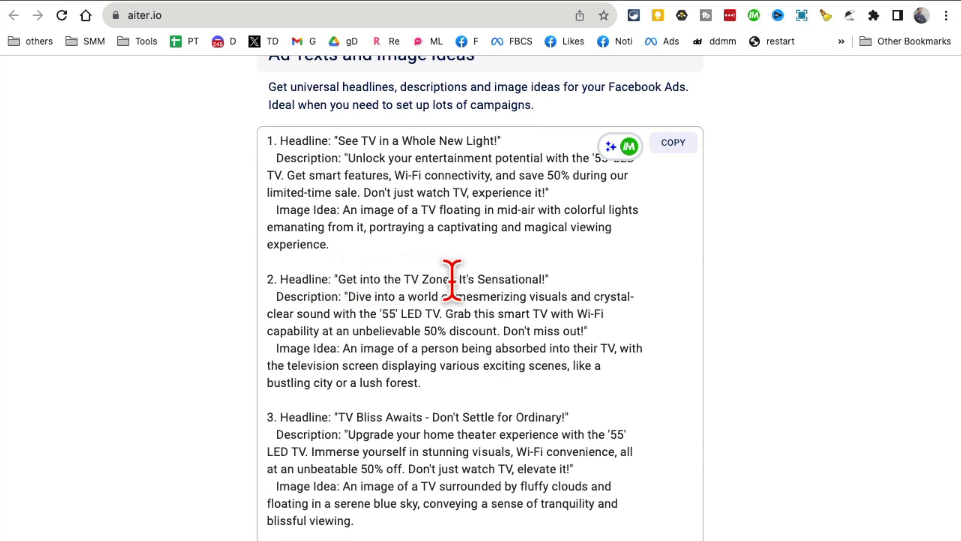
scroll(523, 420, down, 2)
scroll(525, 428, down, 3)
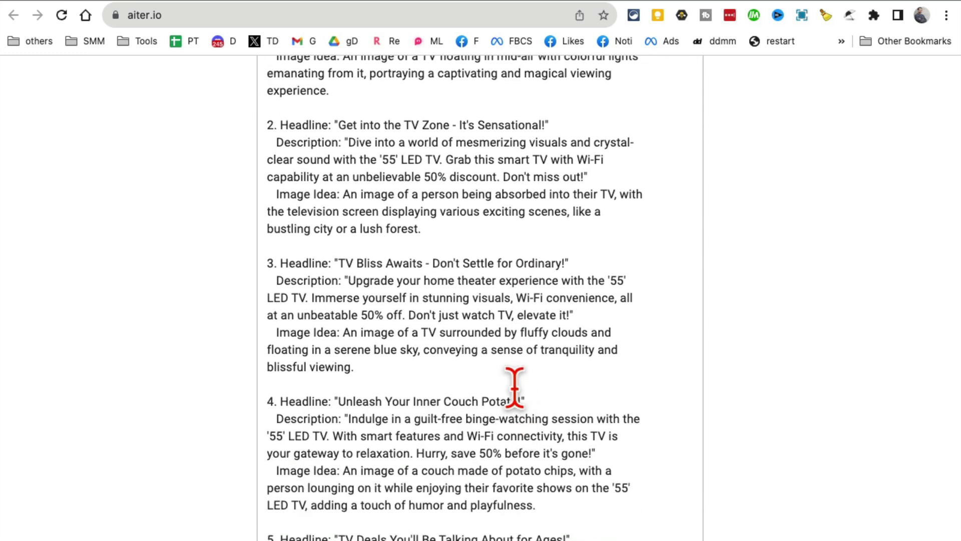
scroll(511, 412, down, 6)
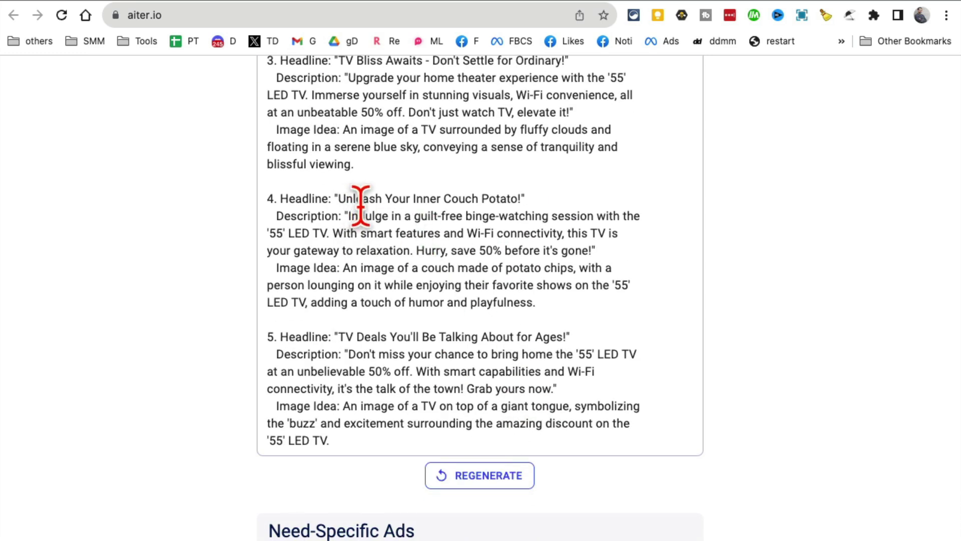
triple_click(500, 203)
click(503, 232)
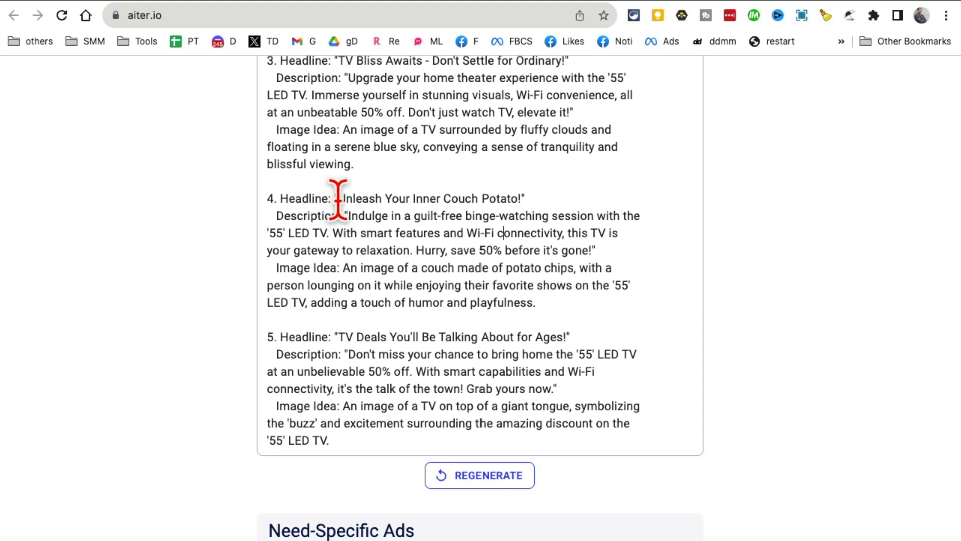
drag(339, 199, 521, 200)
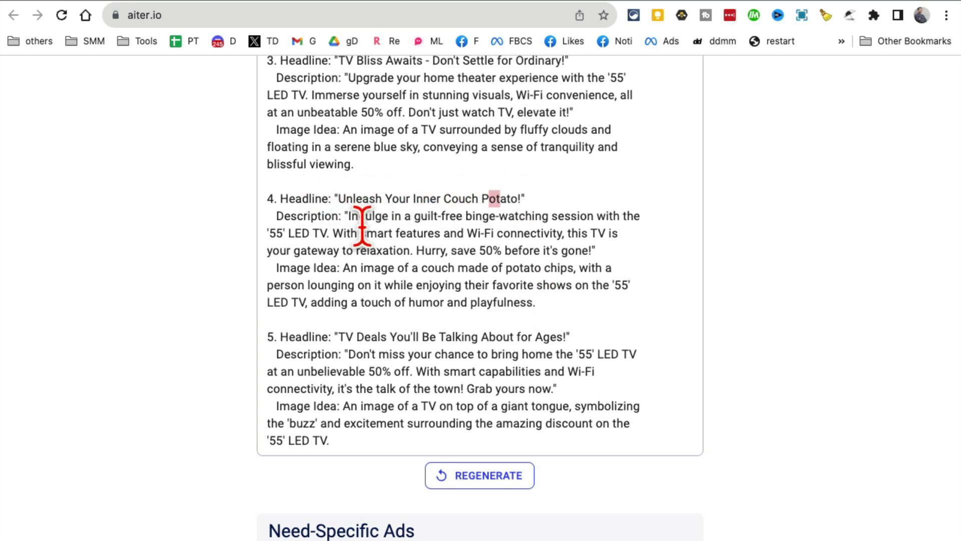
click(399, 234)
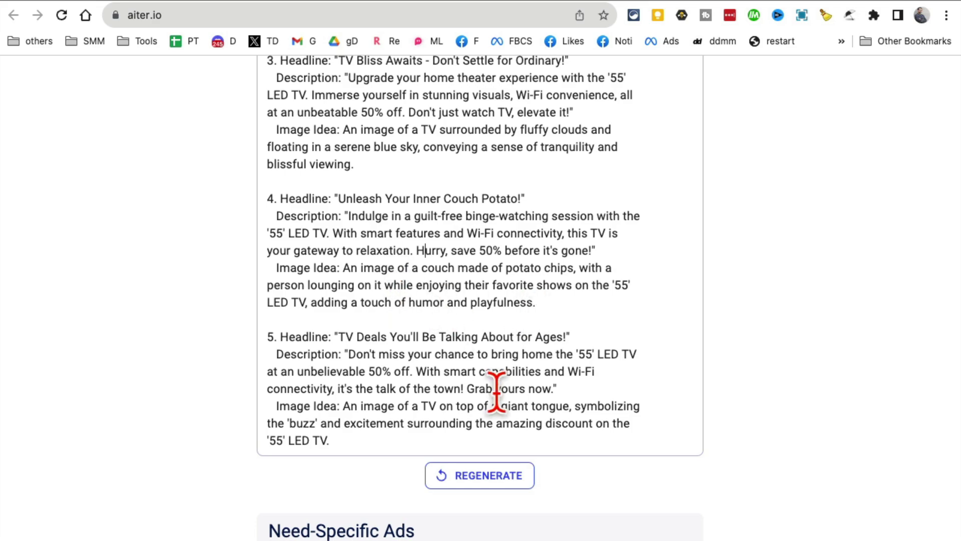
scroll(500, 397, down, 4)
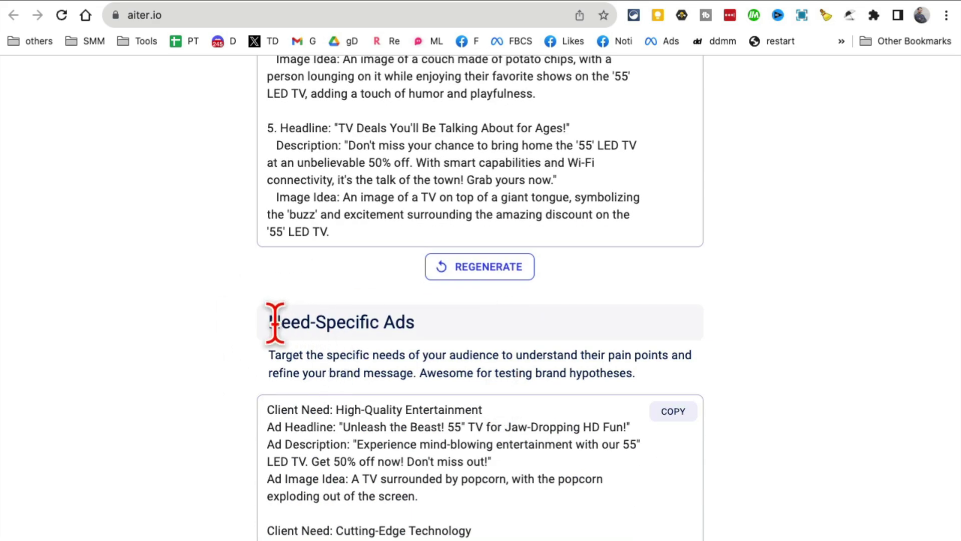
scroll(474, 401, down, 12)
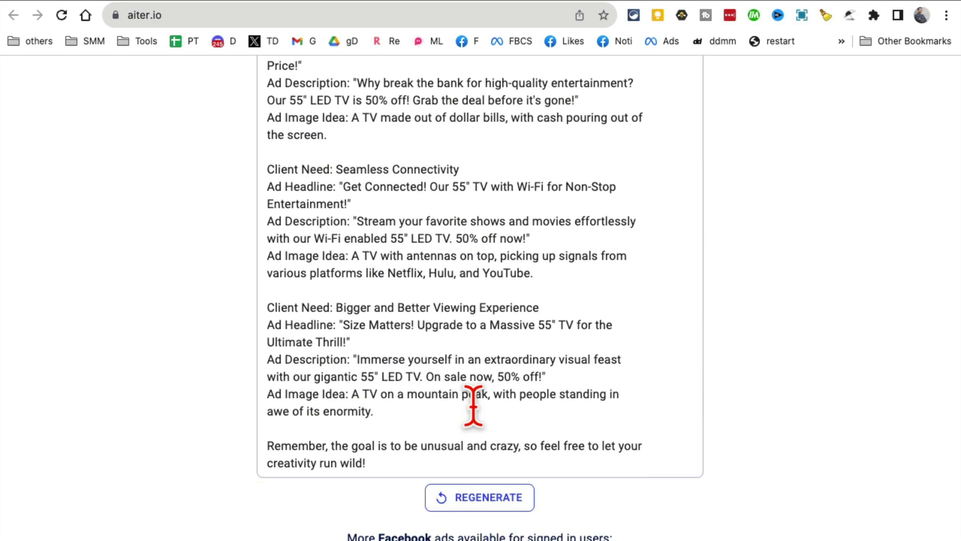
scroll(473, 406, down, 14)
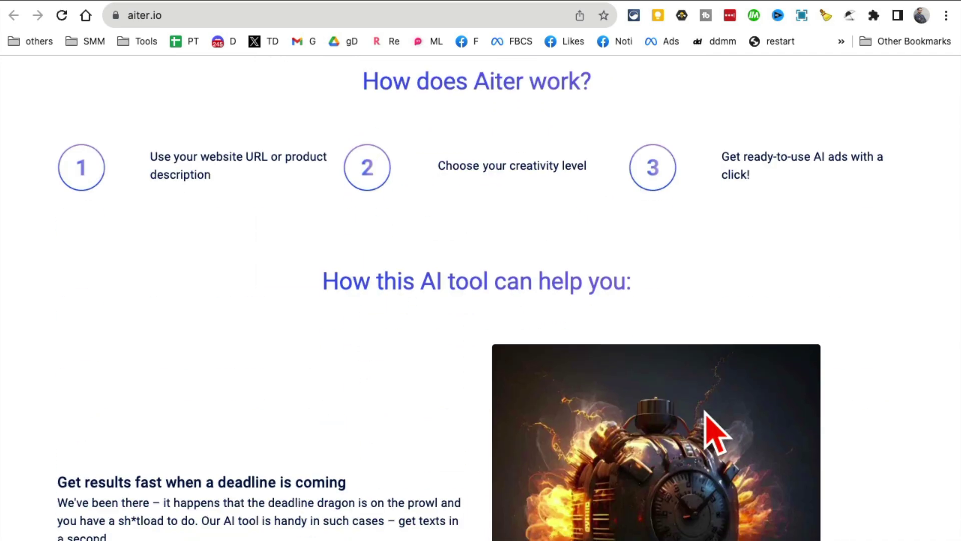
scroll(713, 433, up, 20)
scroll(707, 434, down, 3)
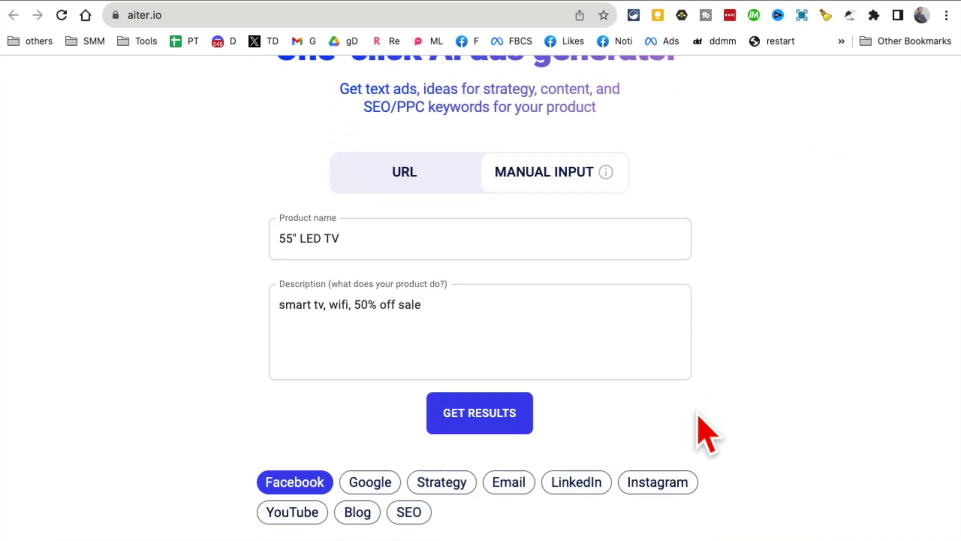
scroll(698, 418, down, 7)
scroll(693, 408, up, 3)
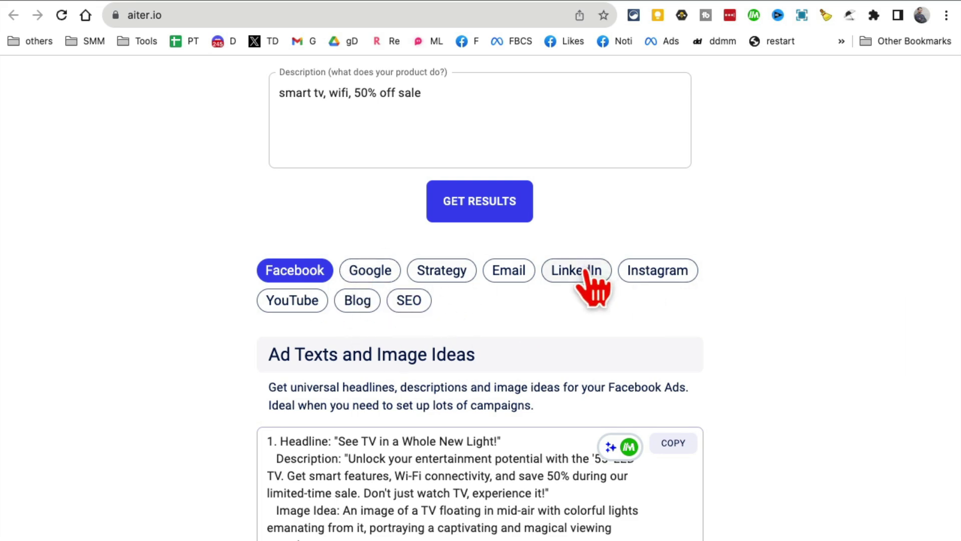
scroll(643, 391, up, 8)
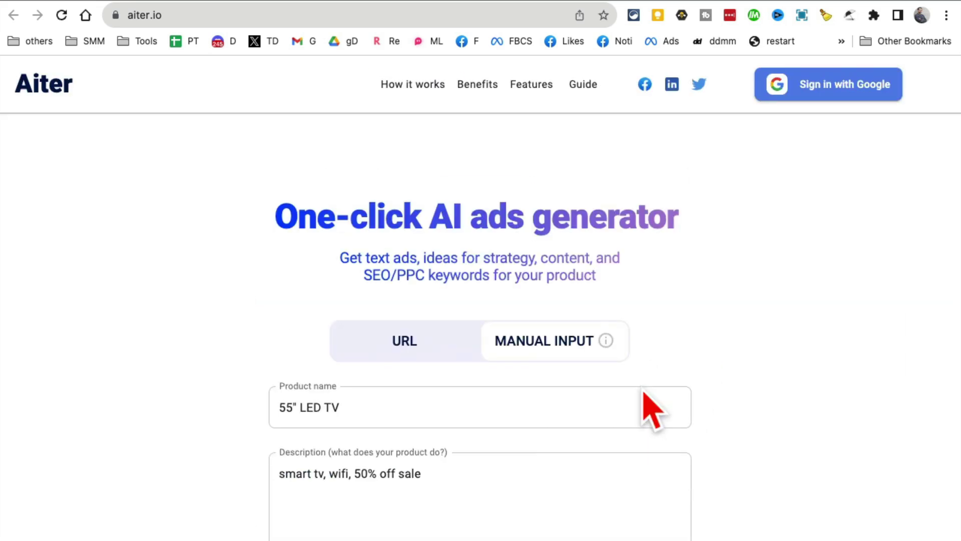
click(444, 351)
scroll(377, 347, down, 1)
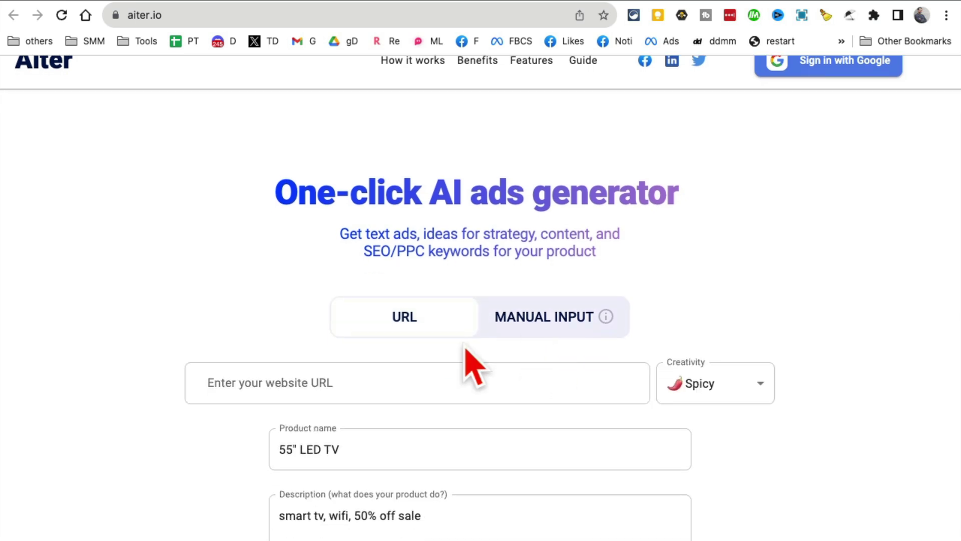
click(240, 376)
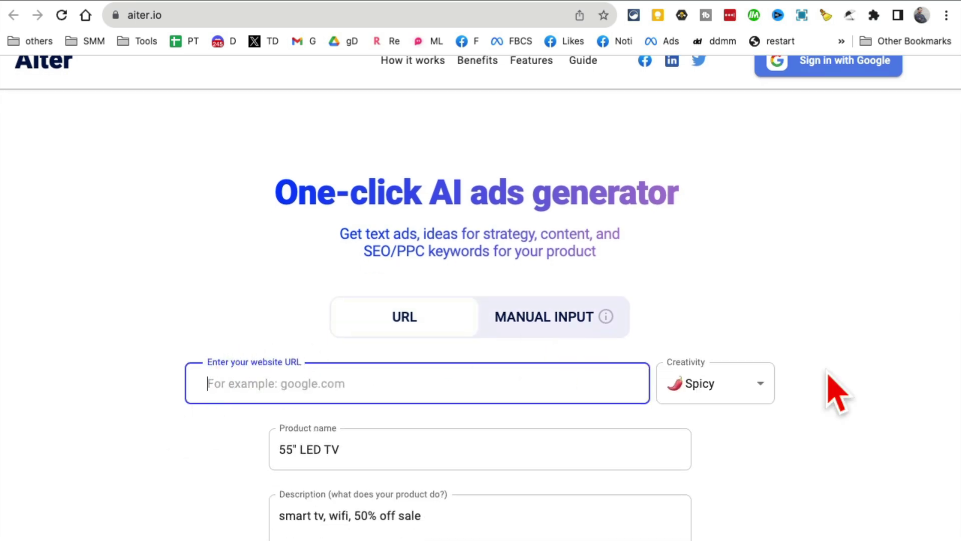
click(550, 319)
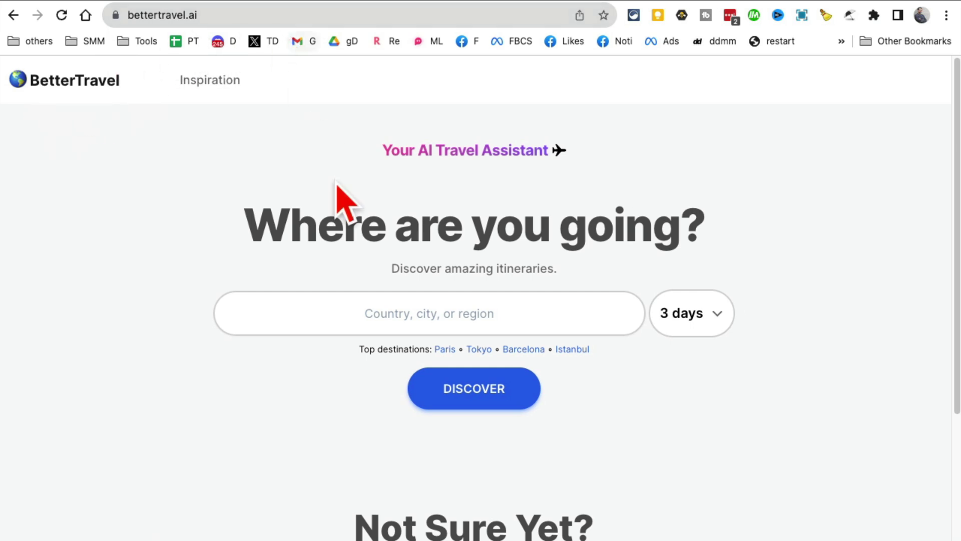
drag(286, 210, 607, 219)
click(553, 270)
drag(547, 274, 376, 271)
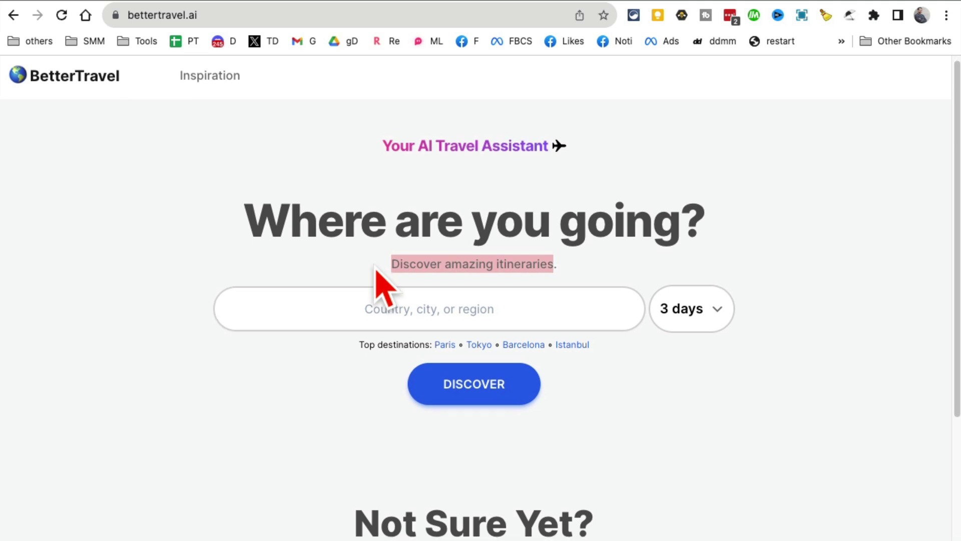
scroll(661, 317, down, 4)
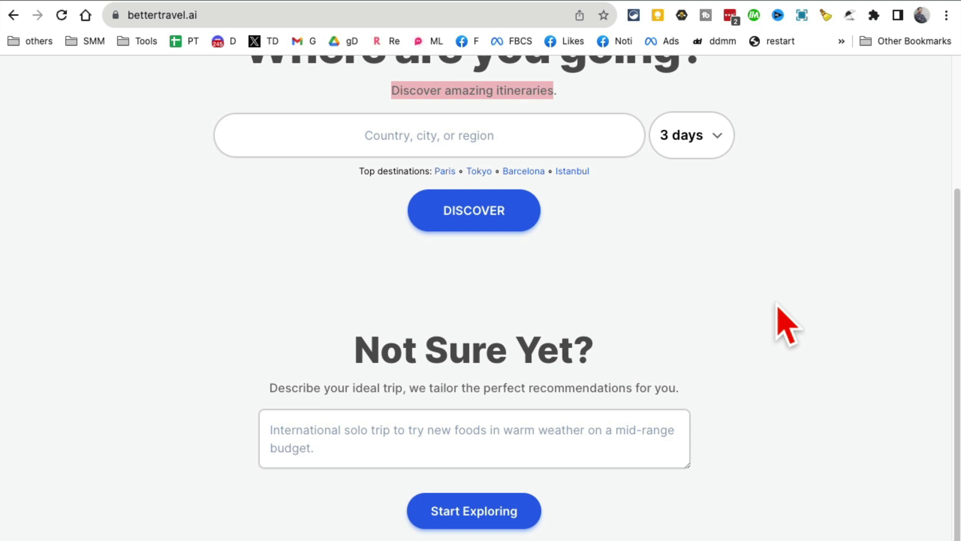
scroll(452, 275, up, 4)
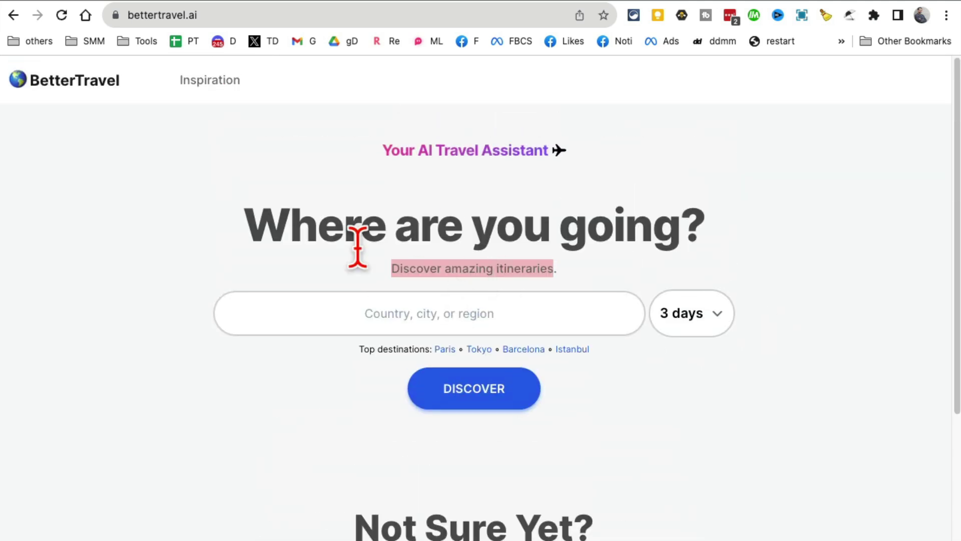
Request a 2-day itinerary for Dubai, United Arab Emirates in BetterTravel.
click(465, 313)
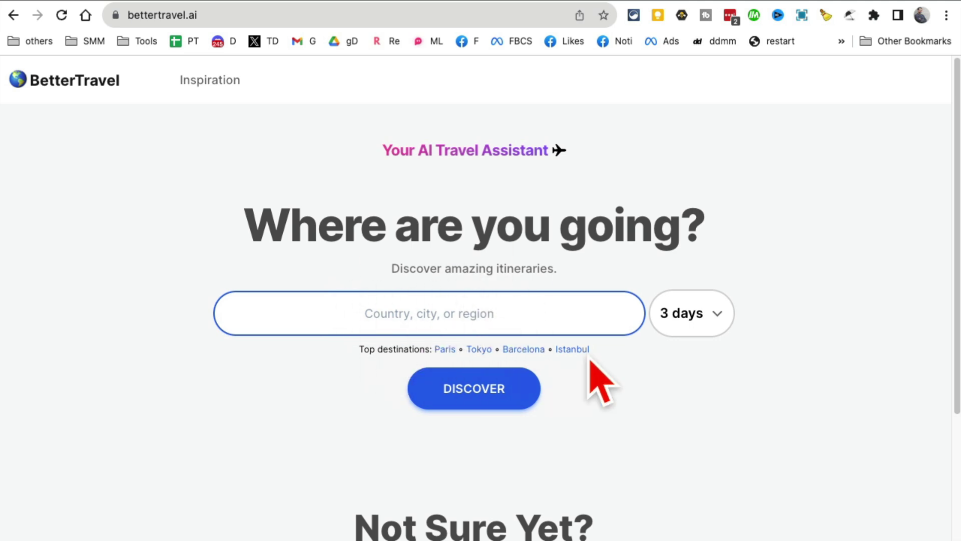
scroll(718, 415, down, 4)
click(319, 396)
click(495, 436)
scroll(623, 510, up, 4)
click(465, 319)
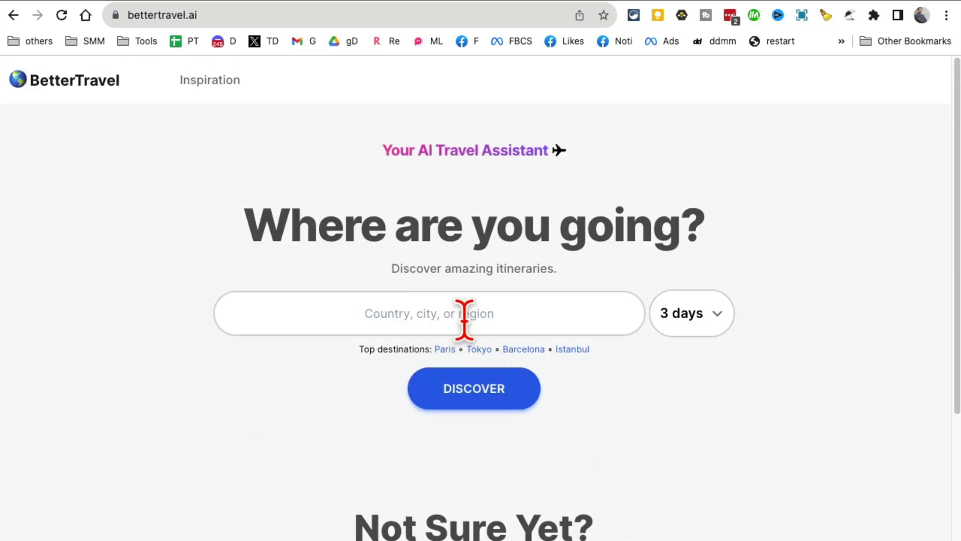
text(dubai)
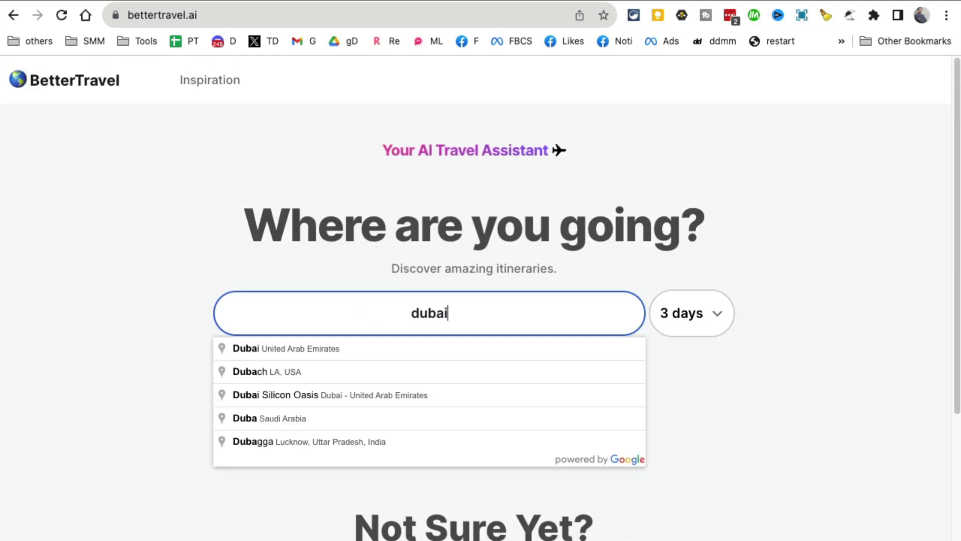
click(325, 349)
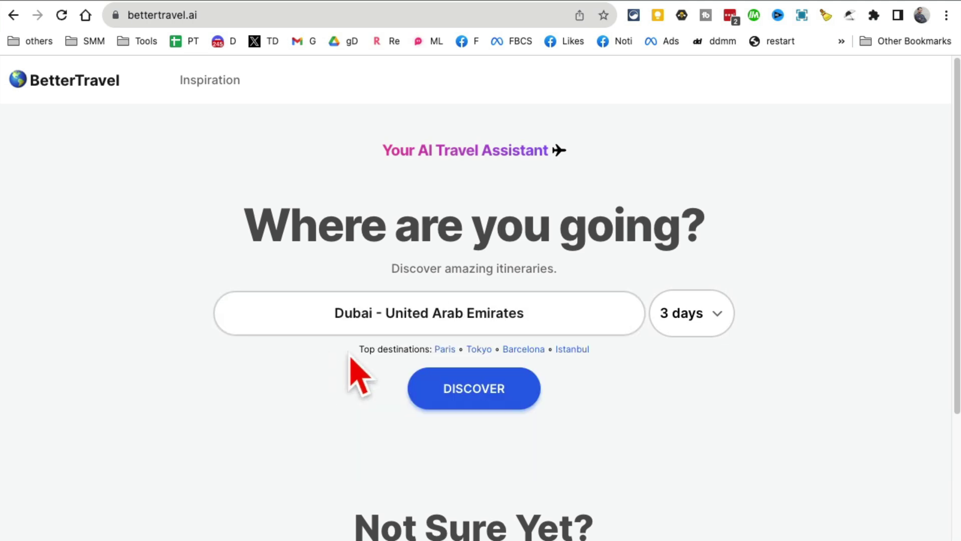
click(707, 315)
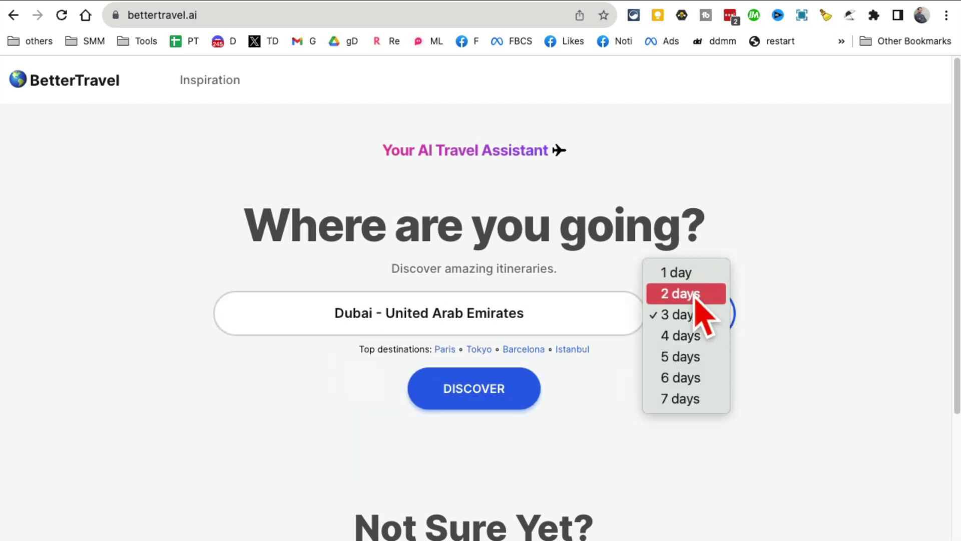
click(686, 293)
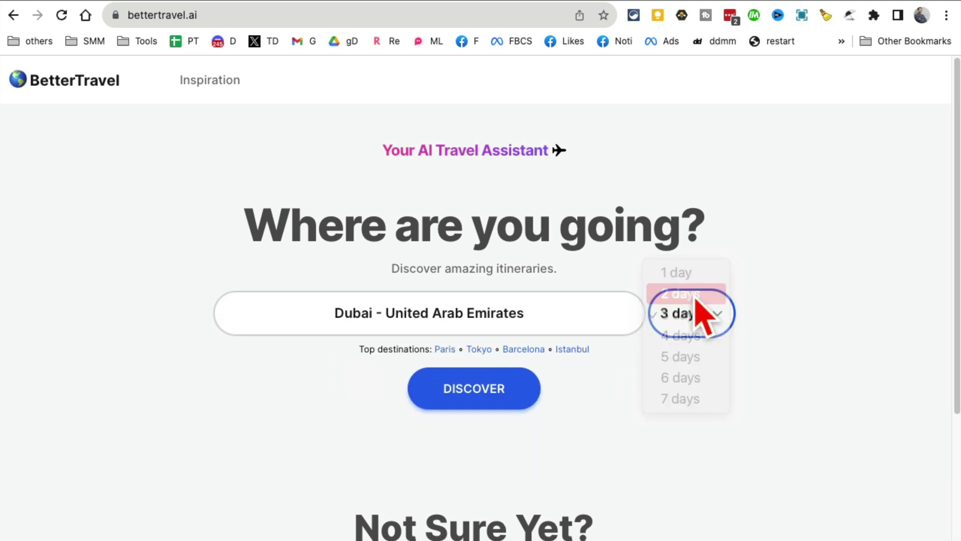
click(474, 393)
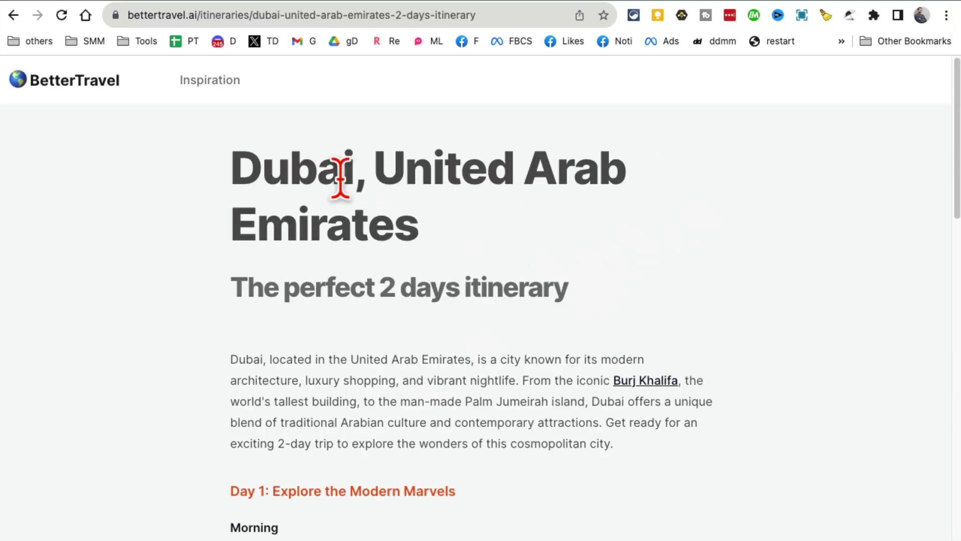
Read through the Dubai day plans, including the Day 1 evening, then return to the homepage.
drag(340, 178, 533, 305)
scroll(326, 272, down, 4)
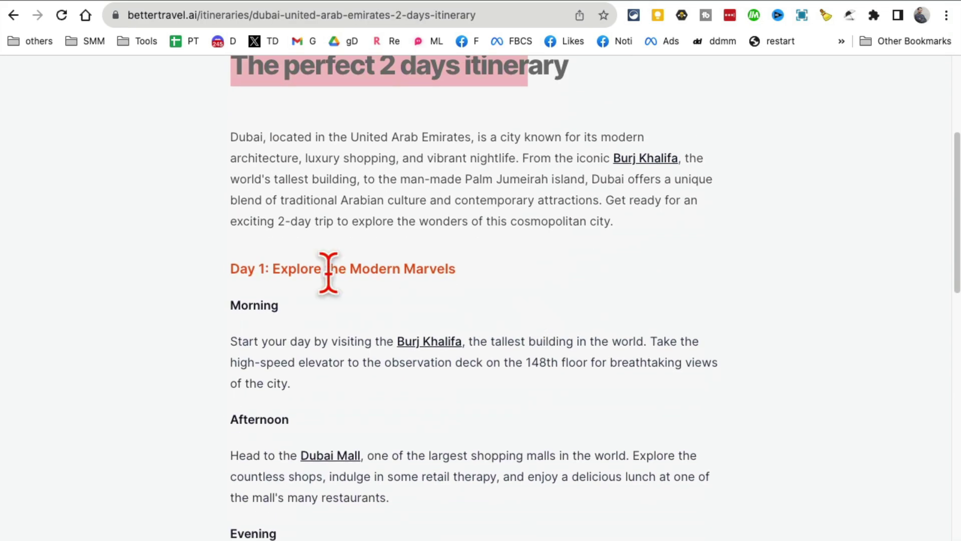
drag(262, 270, 575, 326)
scroll(562, 346, down, 3)
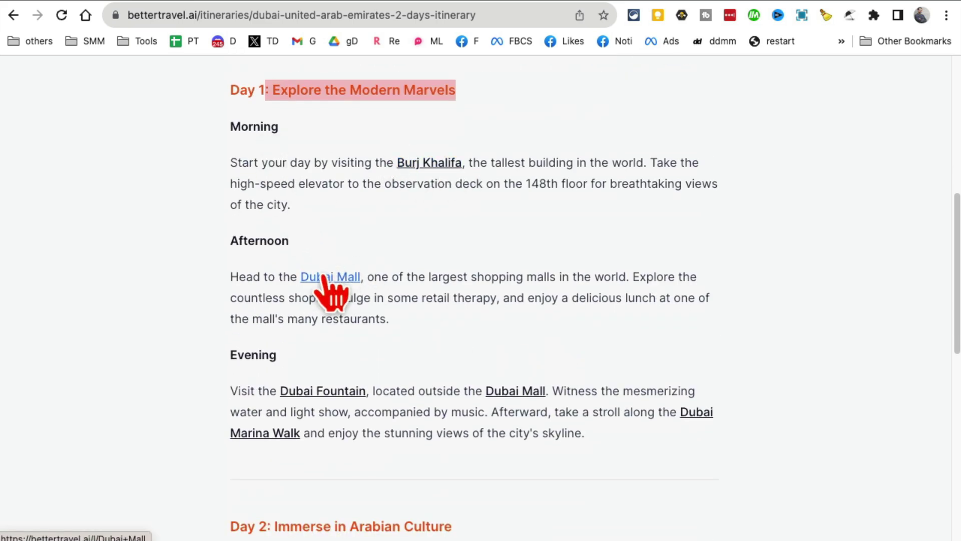
drag(375, 333, 595, 392)
scroll(661, 419, down, 5)
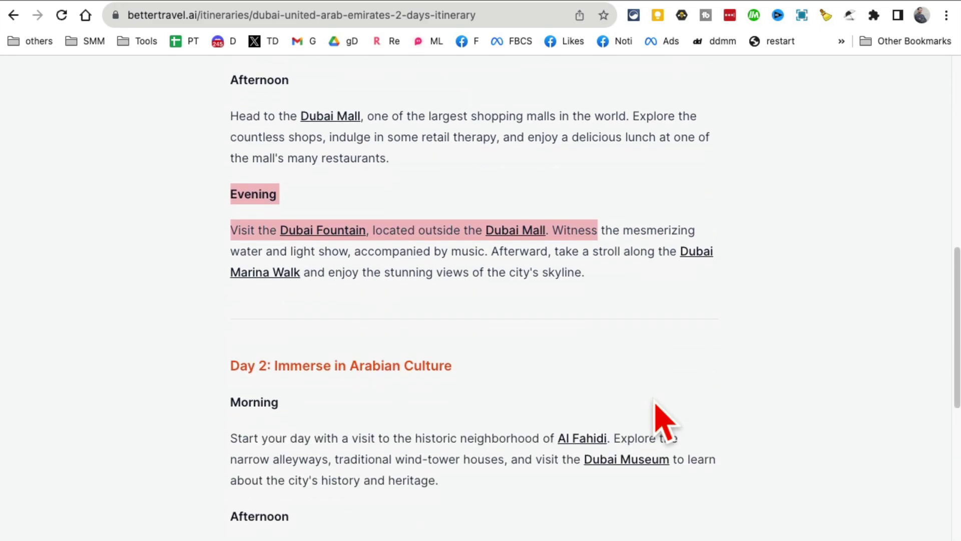
scroll(359, 344, down, 6)
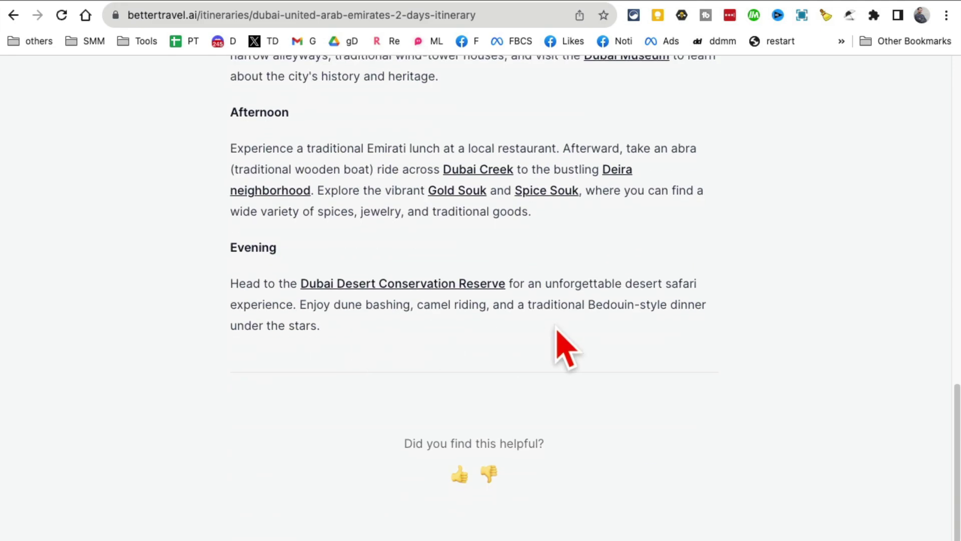
drag(382, 343, 258, 147)
scroll(259, 147, up, 5)
scroll(391, 230, up, 15)
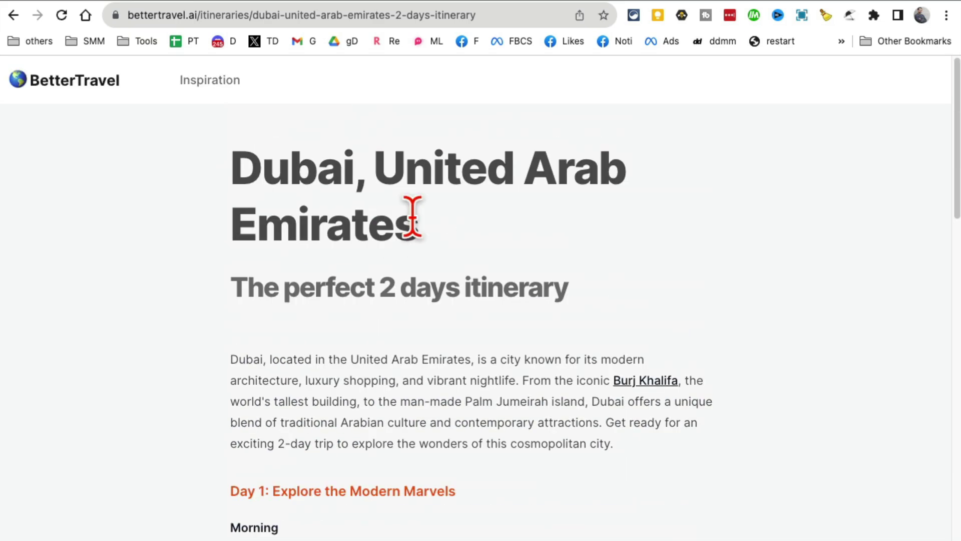
click(90, 86)
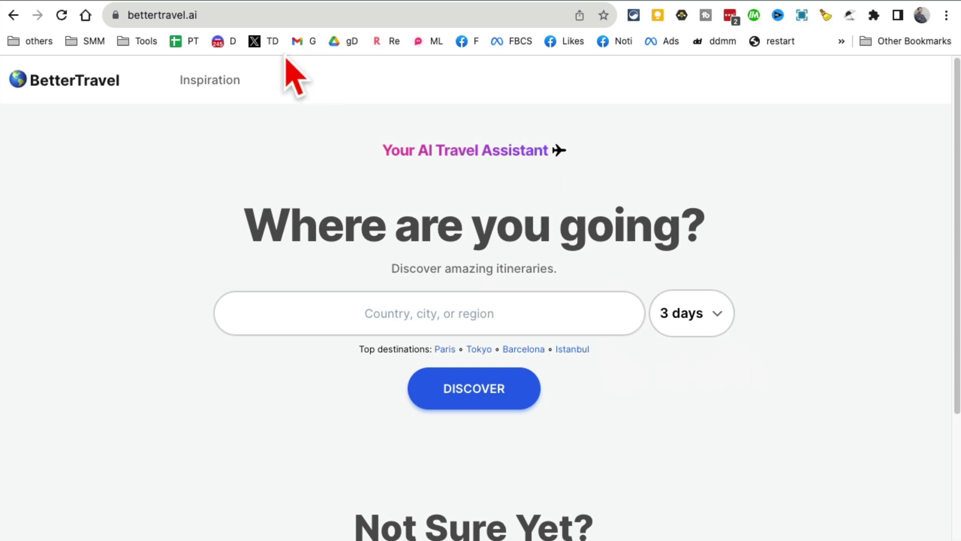
Load smilimedia.com without the ?ref=futuretools.io referral tag.
click(216, 4)
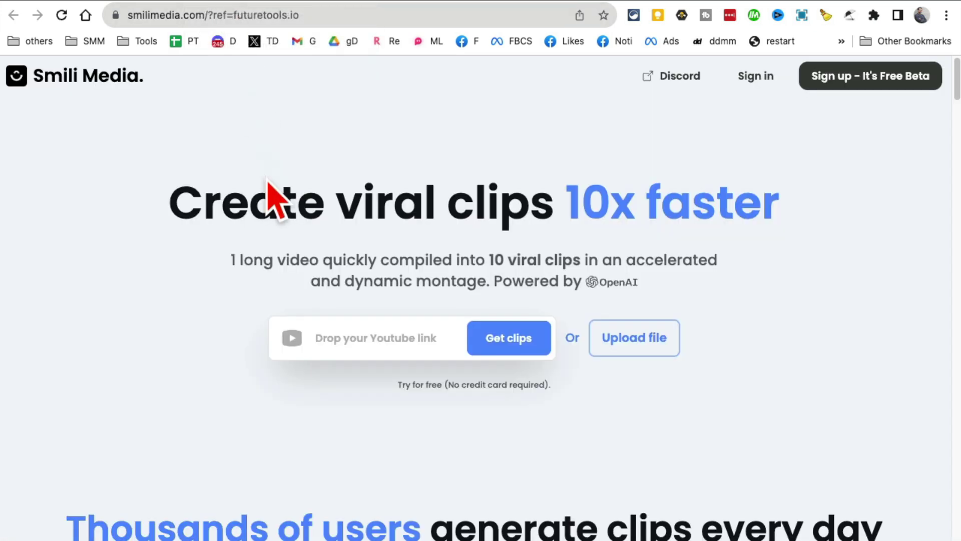
drag(198, 18, 375, 22)
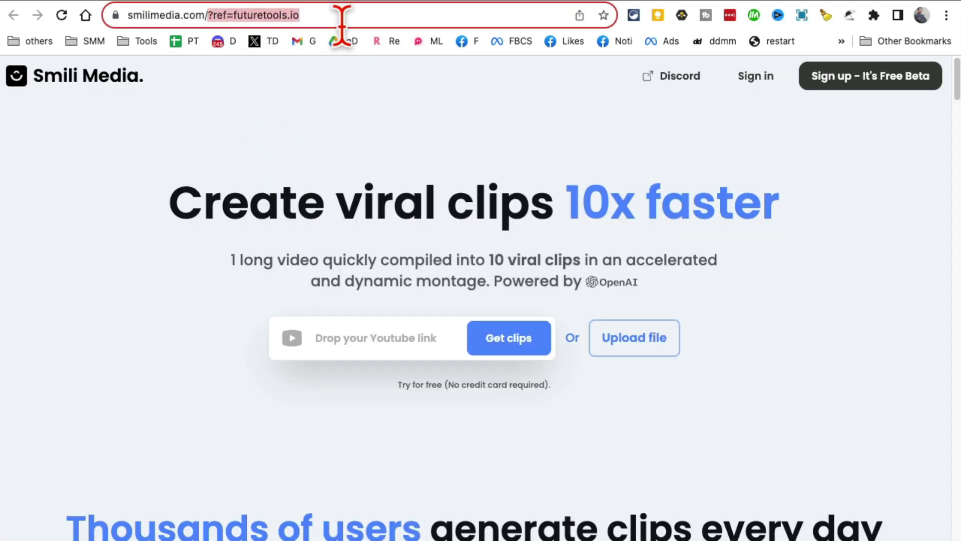
key(BackSpace)
key(Return)
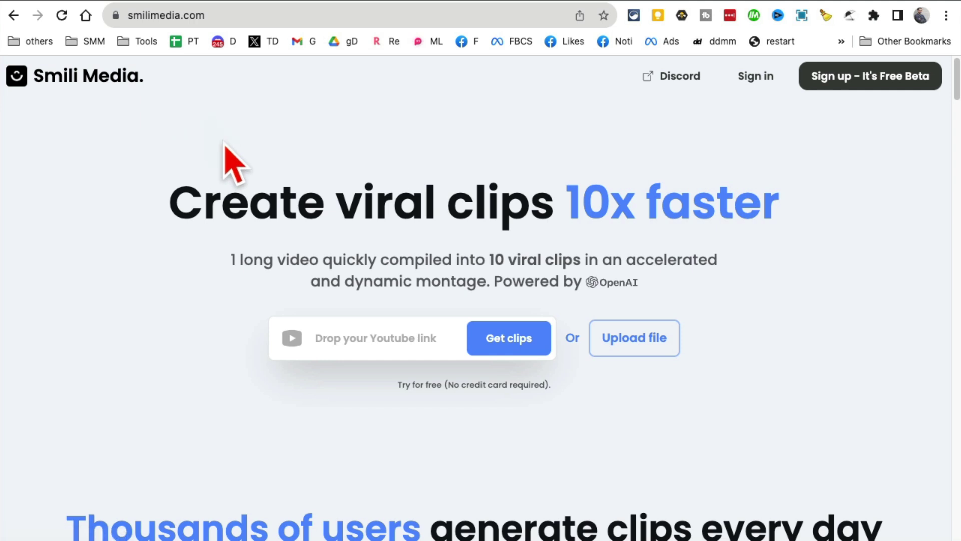
Scroll through the Smili Media 'Create viral clips' landing page.
drag(216, 203, 770, 205)
scroll(330, 231, down, 7)
scroll(322, 268, down, 2)
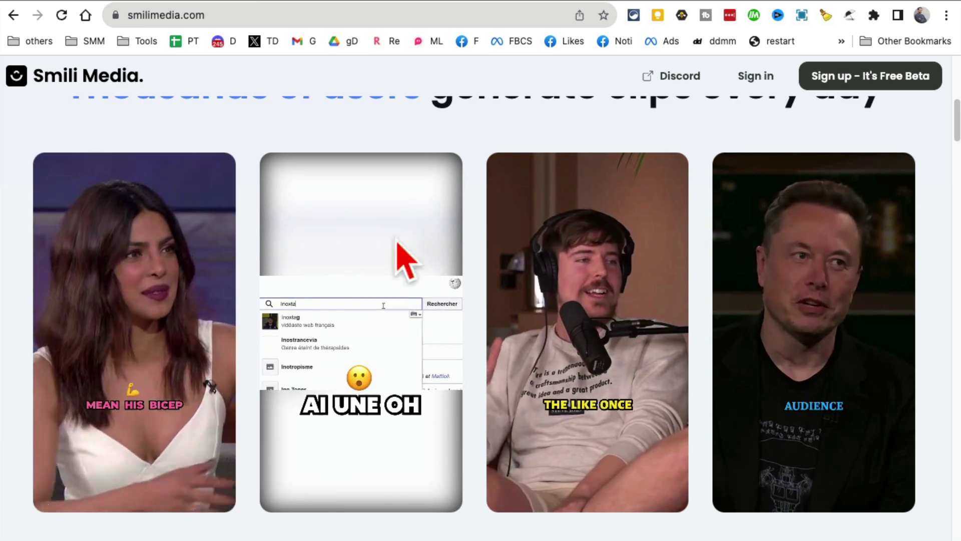
scroll(253, 275, down, 3)
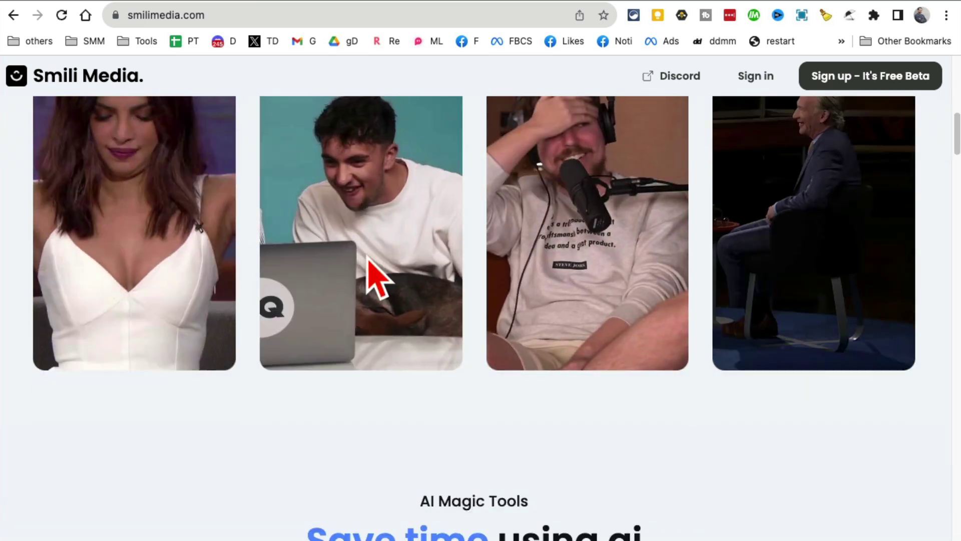
scroll(615, 274, down, 9)
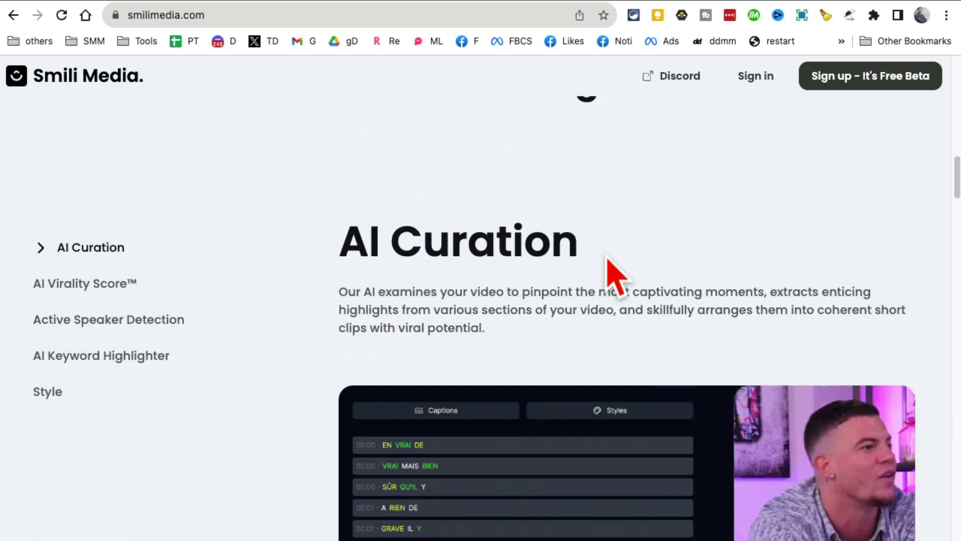
scroll(607, 273, down, 3)
scroll(591, 240, up, 10)
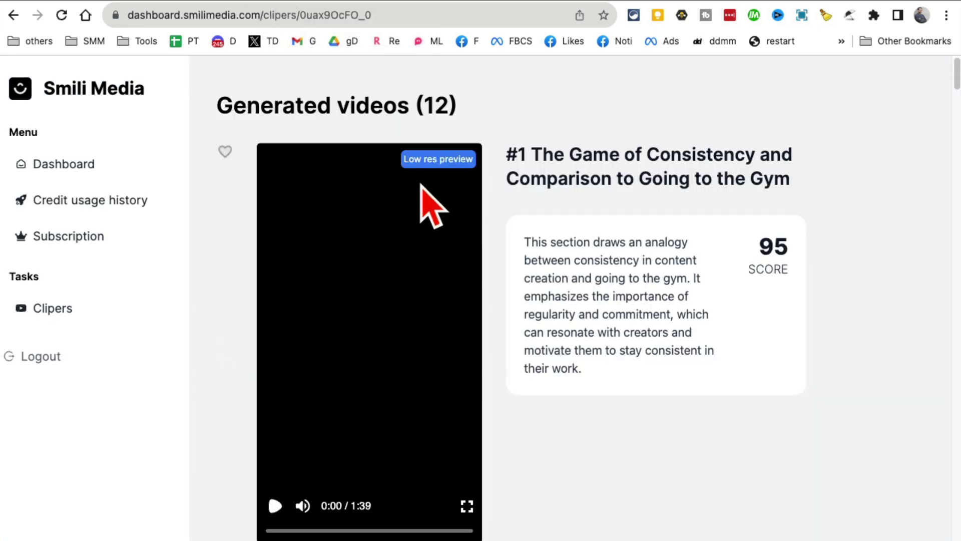
Open the interview video's clips and read the Generated videos (12) heading and clip #1 title.
click(87, 311)
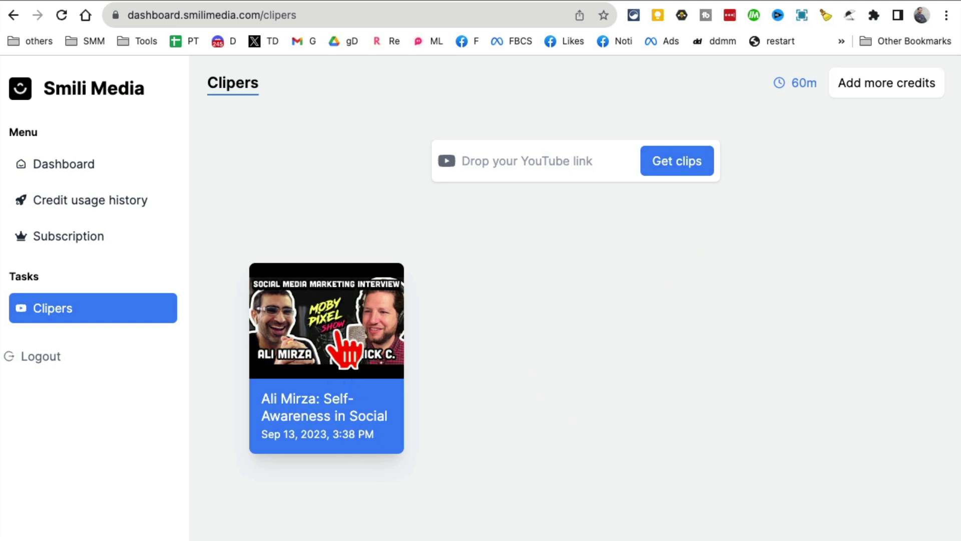
click(346, 350)
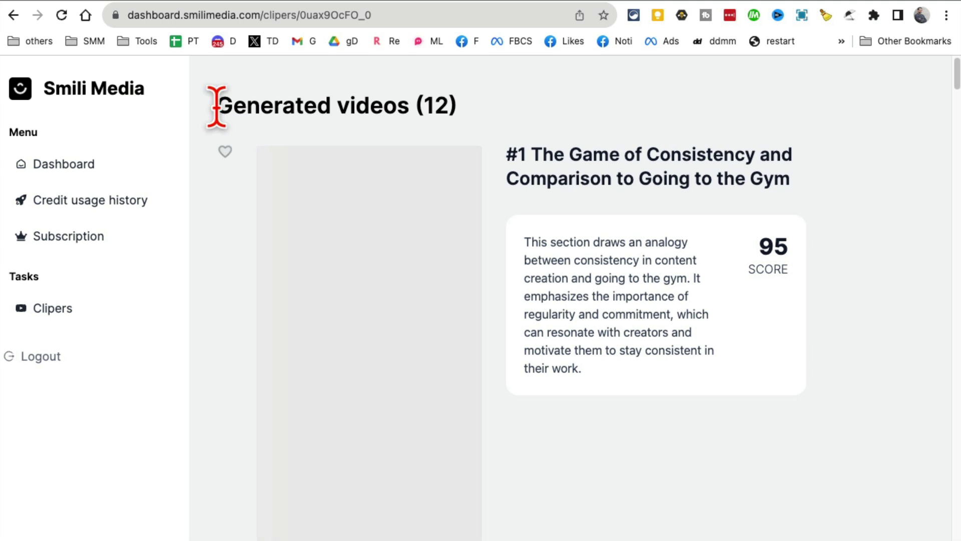
drag(294, 105, 476, 111)
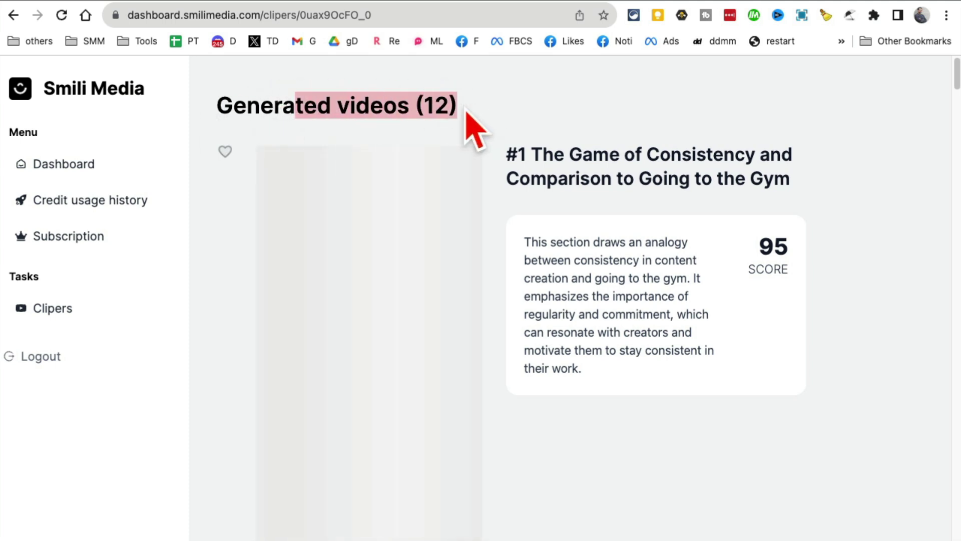
drag(318, 105, 460, 107)
drag(530, 155, 813, 183)
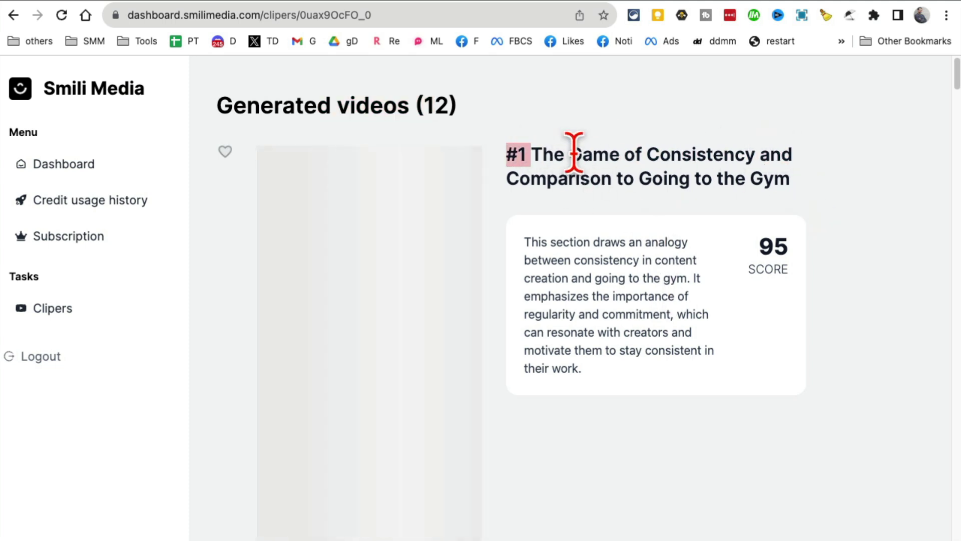
drag(562, 161, 543, 153)
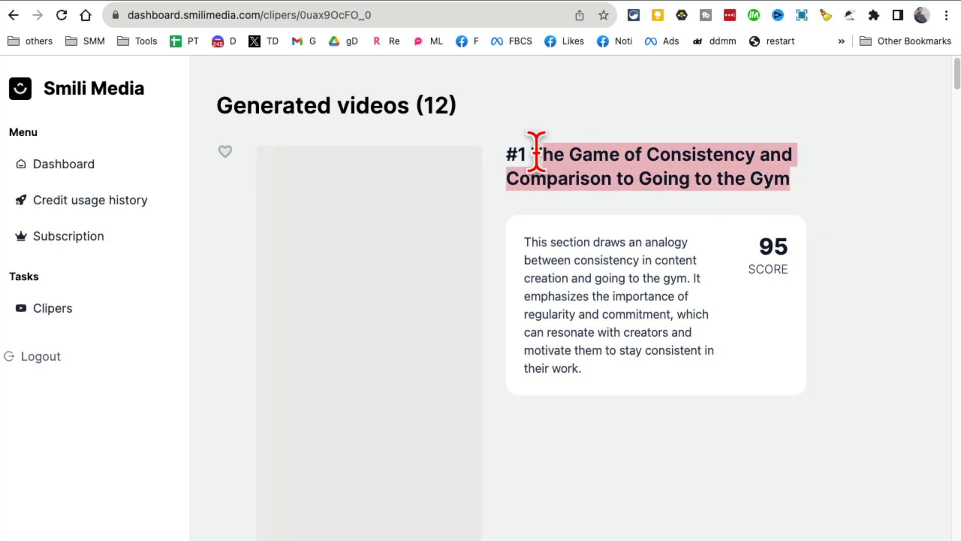
Check clip #1's 95 score and description, then reload the clips page.
scroll(435, 310, down, 7)
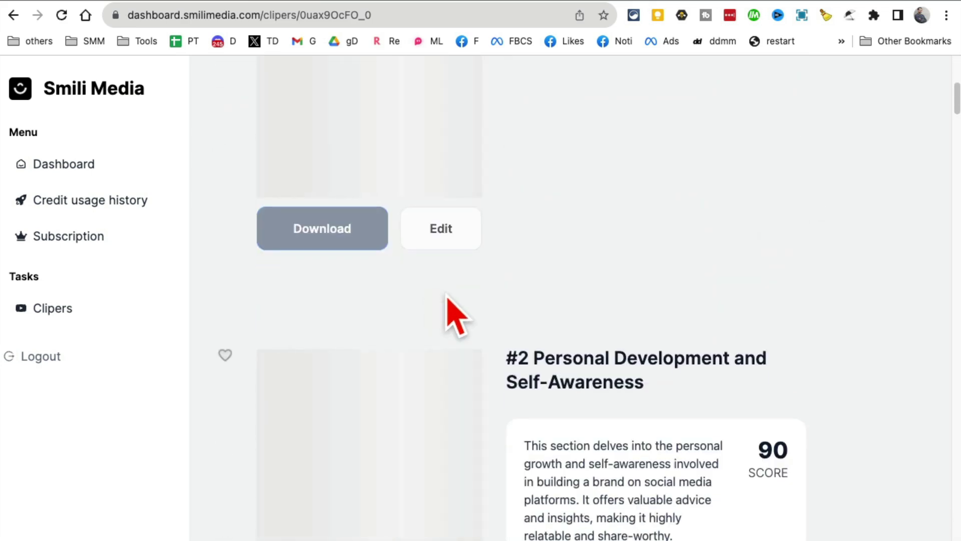
scroll(622, 316, down, 5)
scroll(622, 315, down, 6)
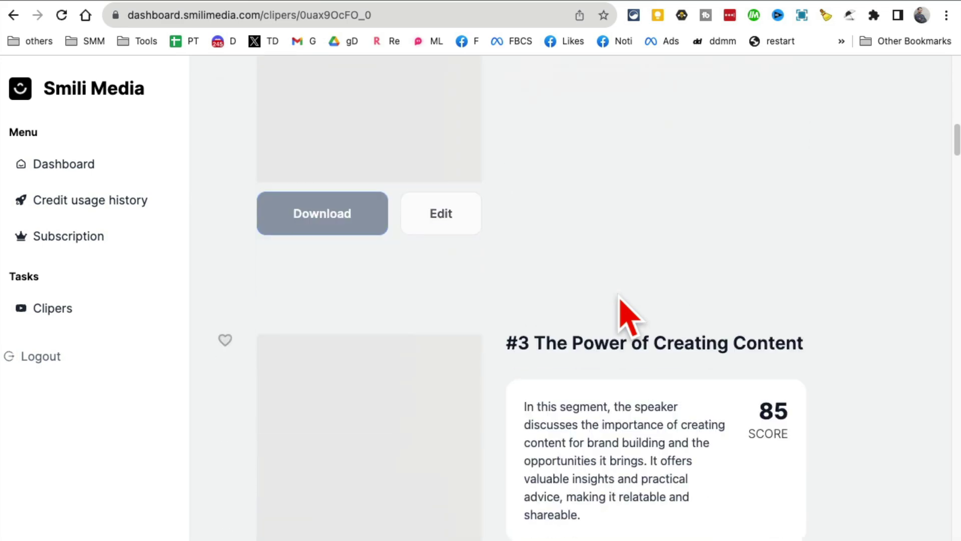
scroll(622, 311, up, 18)
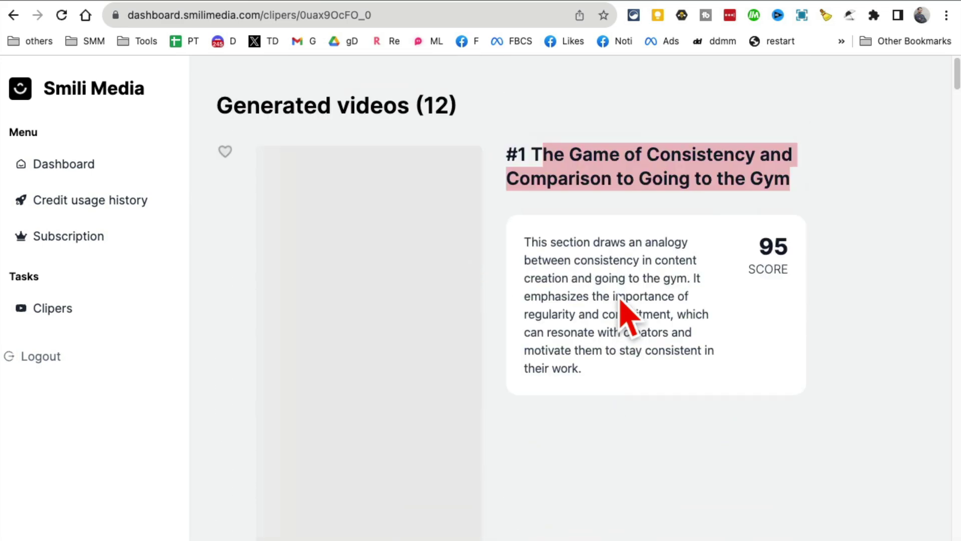
scroll(471, 370, down, 3)
scroll(556, 381, up, 3)
click(585, 156)
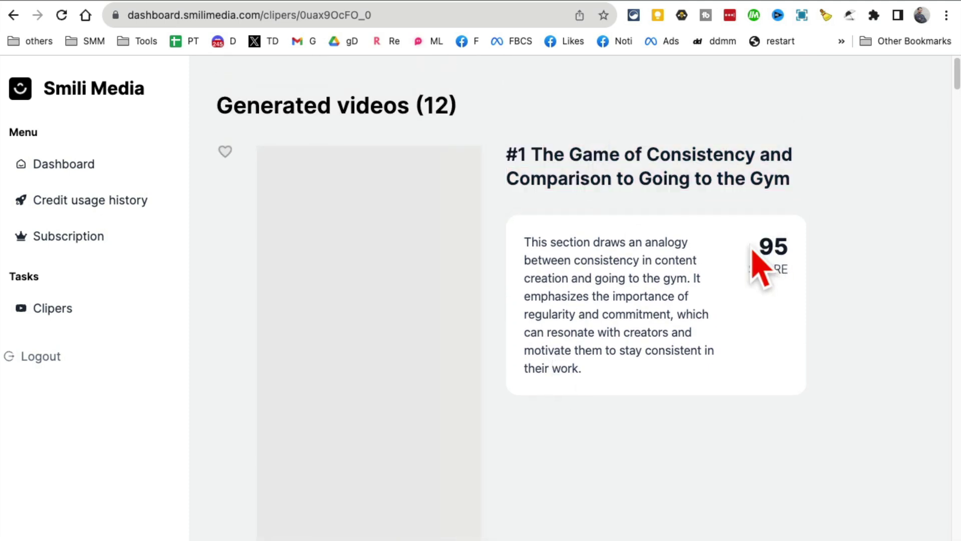
drag(756, 242, 785, 252)
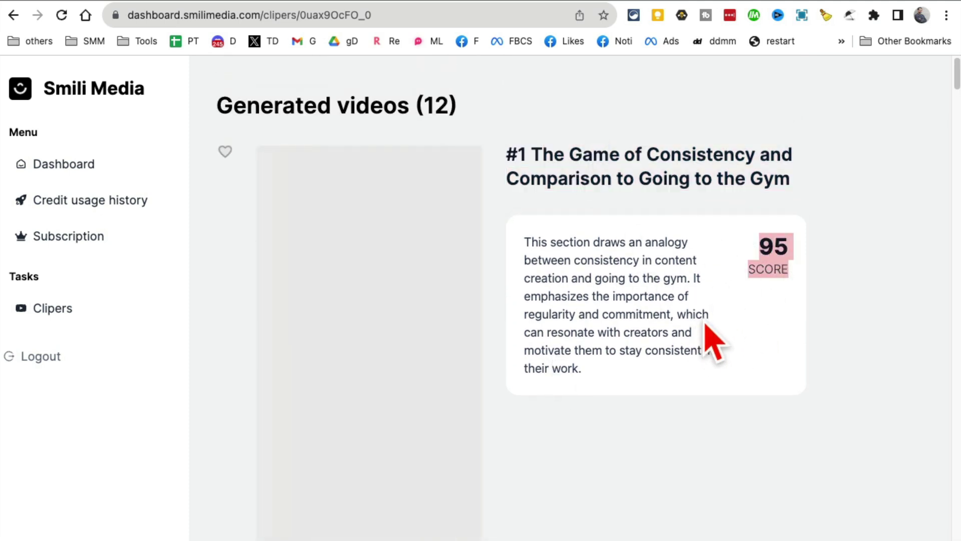
click(521, 153)
drag(546, 242, 645, 339)
click(659, 427)
scroll(658, 427, down, 5)
click(62, 15)
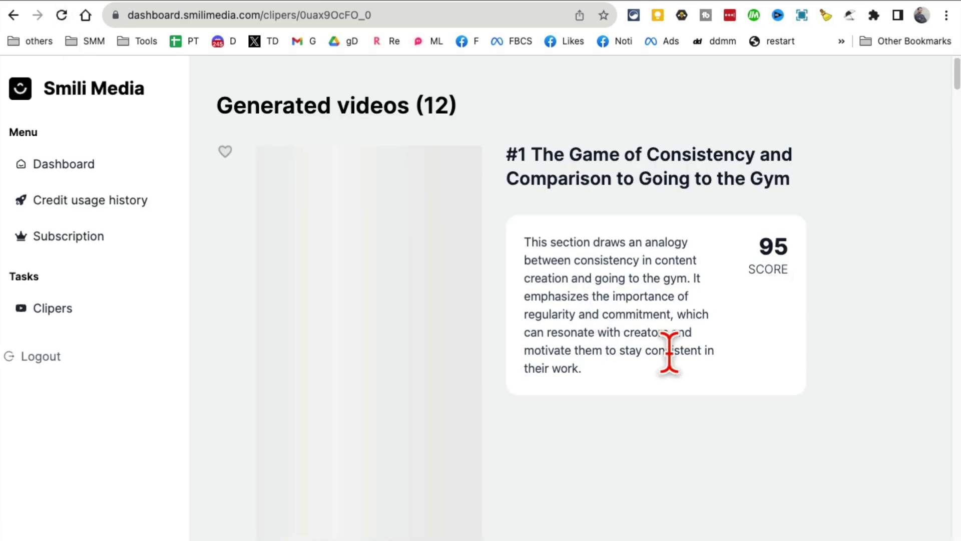
Read clip #1's full title and description, including the phrase about consistency and the gym.
scroll(670, 353, down, 7)
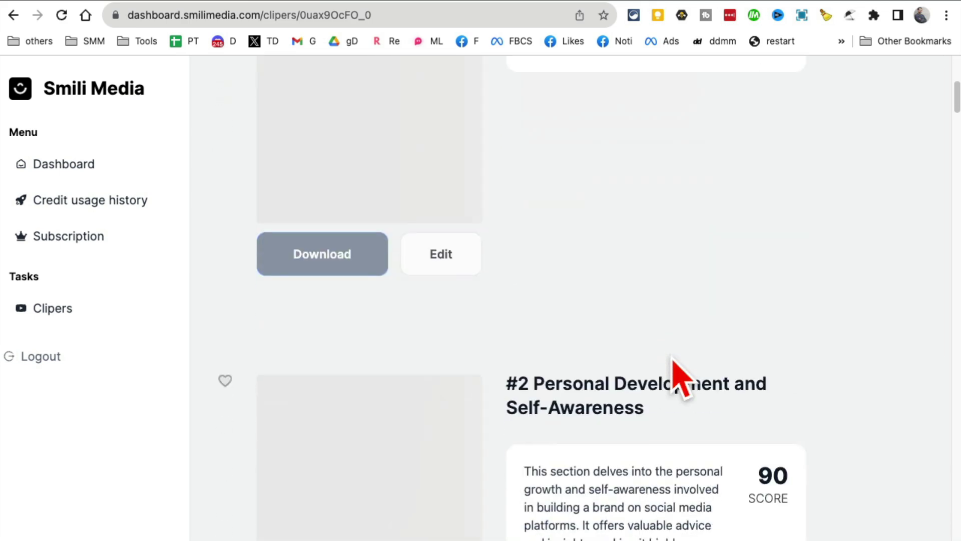
scroll(677, 377, up, 7)
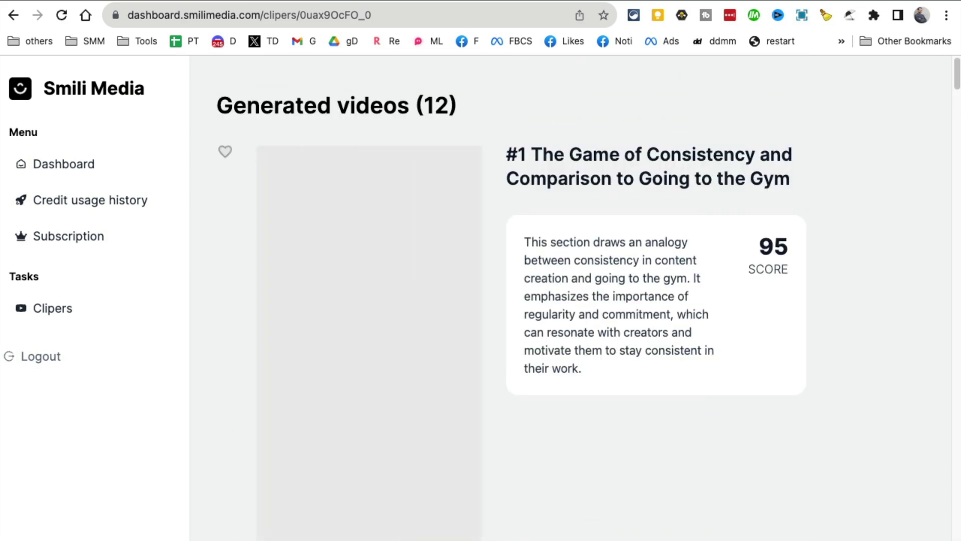
drag(692, 332, 619, 249)
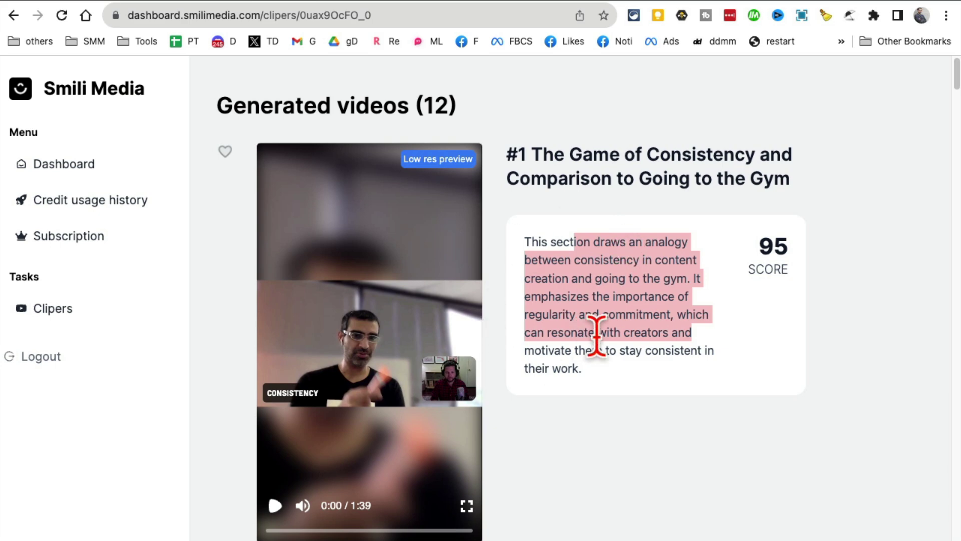
scroll(691, 343, down, 2)
scroll(644, 349, up, 1)
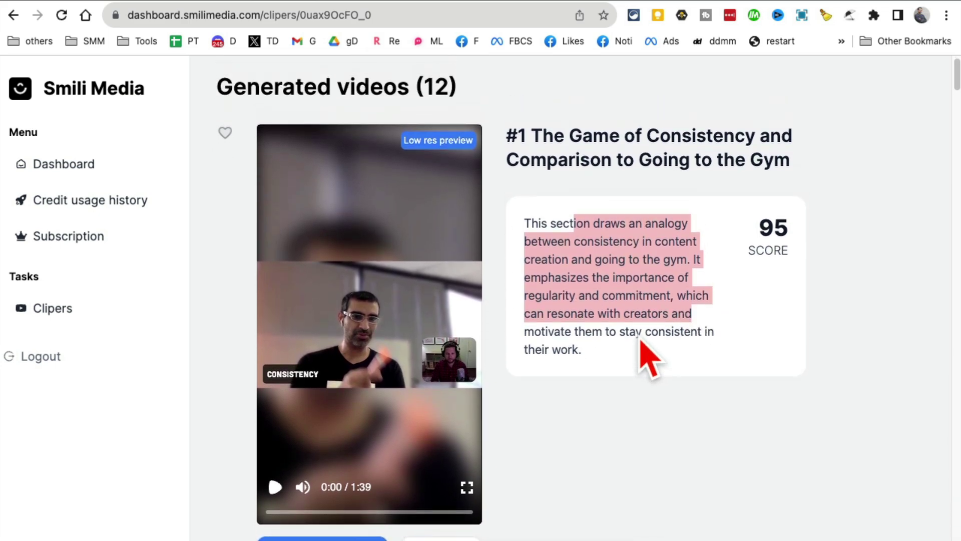
click(618, 315)
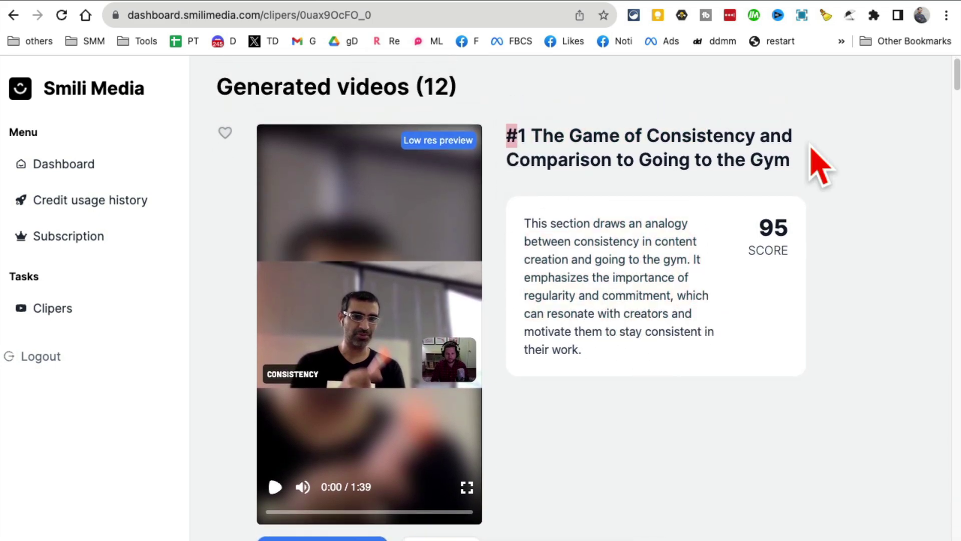
drag(819, 166, 813, 185)
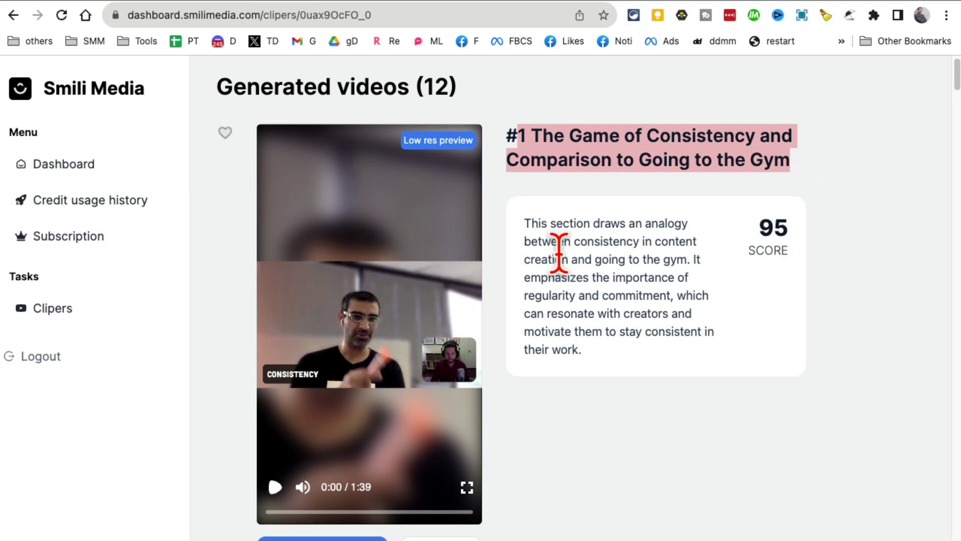
drag(532, 224, 624, 351)
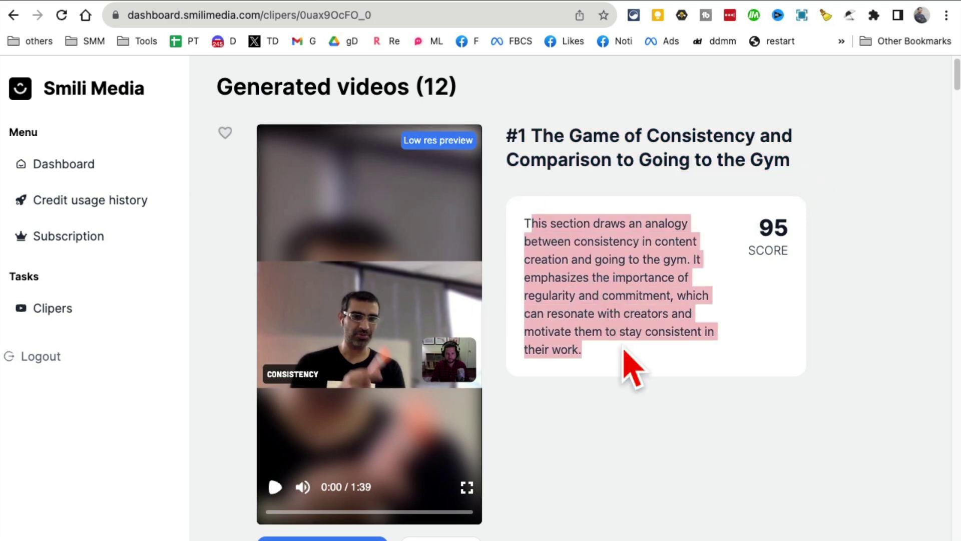
triple_click(584, 243)
click(689, 240)
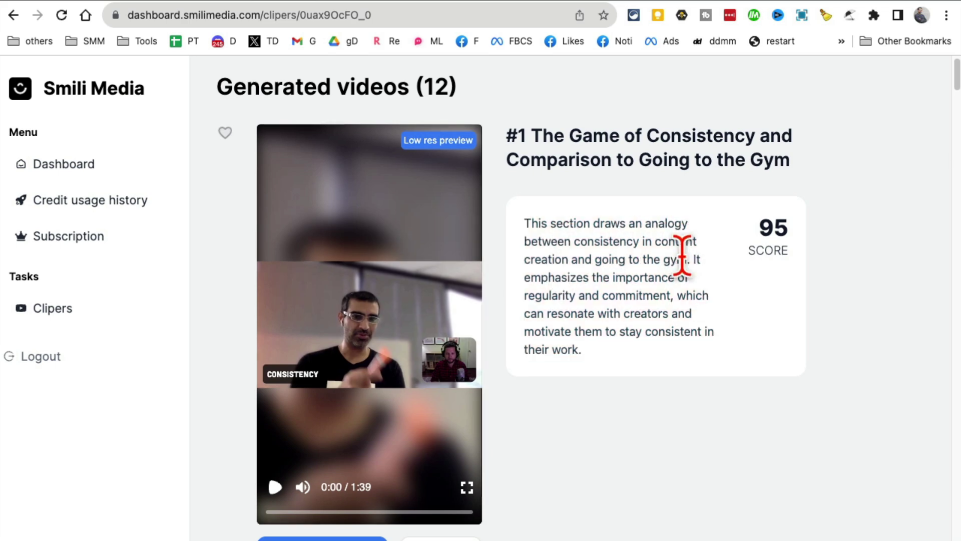
drag(676, 259, 532, 239)
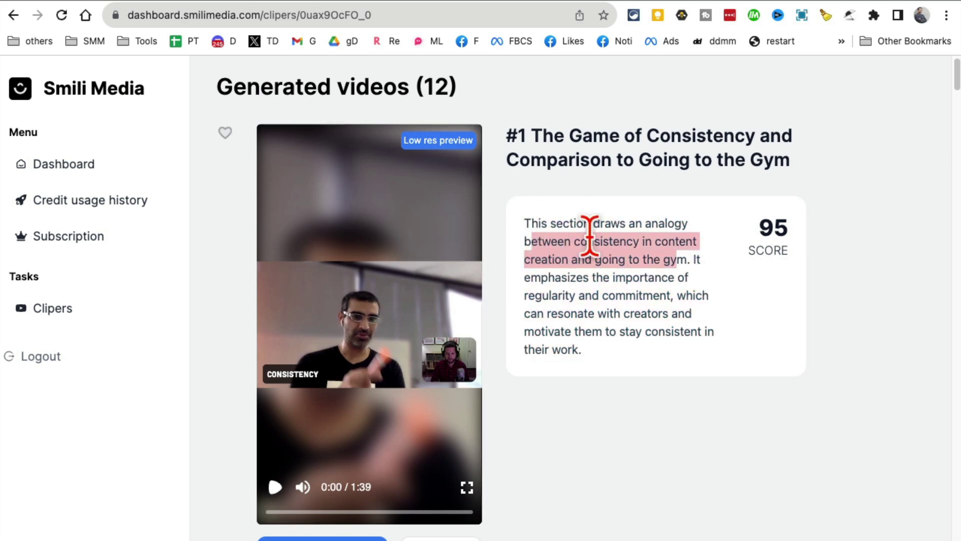
Scroll the 12-clip list, then move over to the Stable Audio homepage.
scroll(604, 376, down, 1)
scroll(612, 393, down, 3)
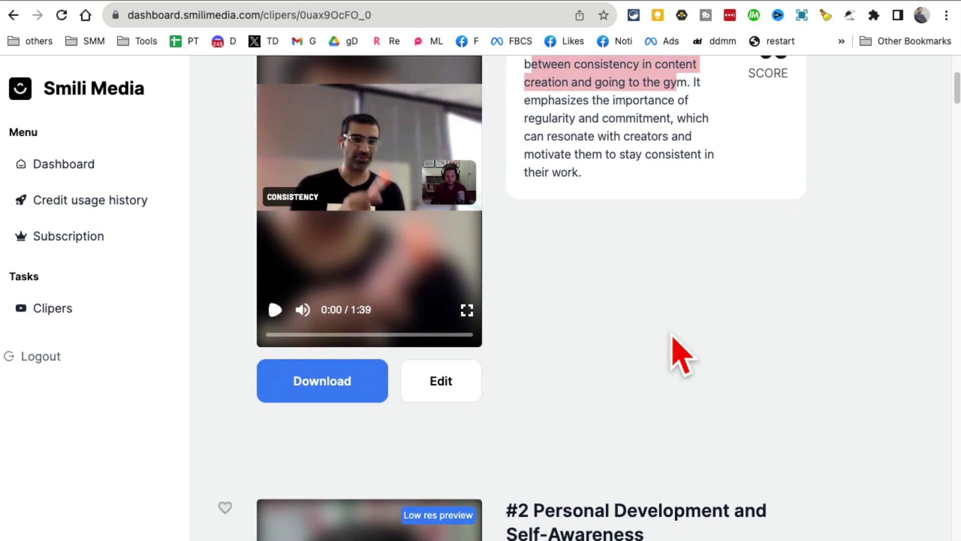
scroll(676, 340, down, 4)
scroll(682, 345, up, 8)
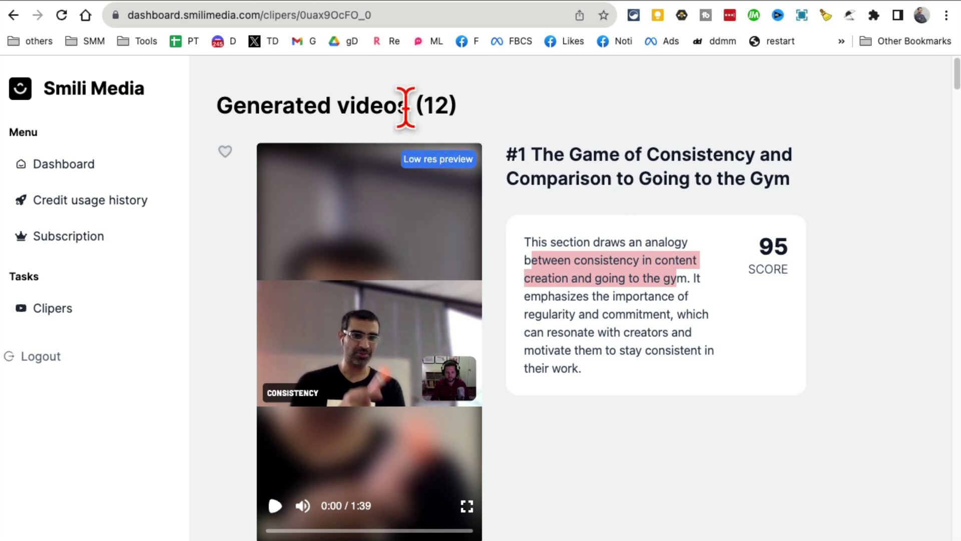
drag(407, 104, 511, 106)
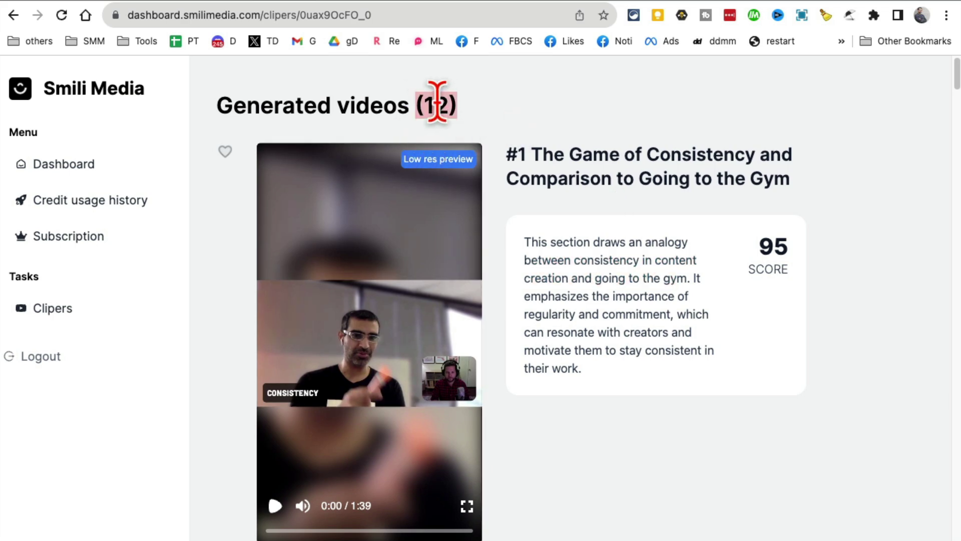
click(334, 1)
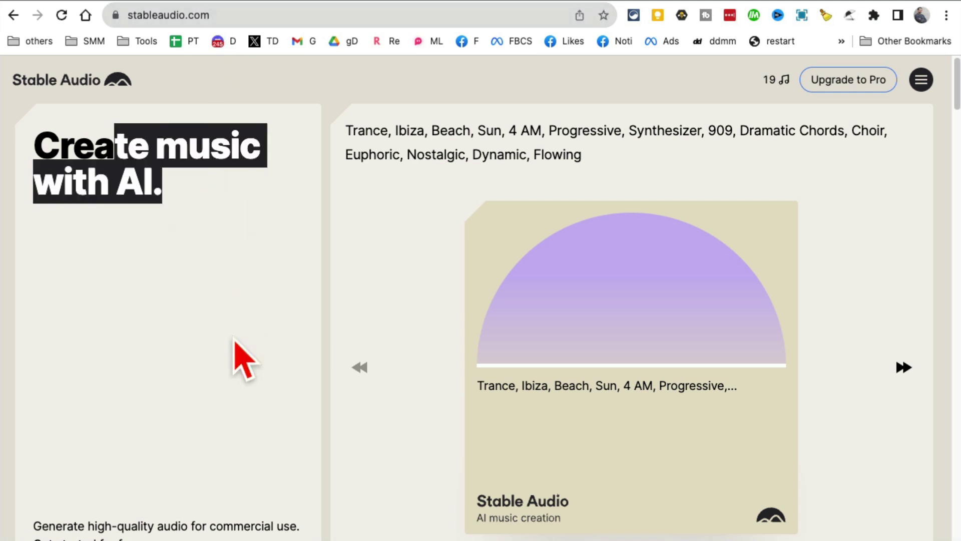
Open the Stable Audio generate page and generate a 10-second 'lo-fi hip hop beat, chillhop' track.
scroll(244, 360, down, 5)
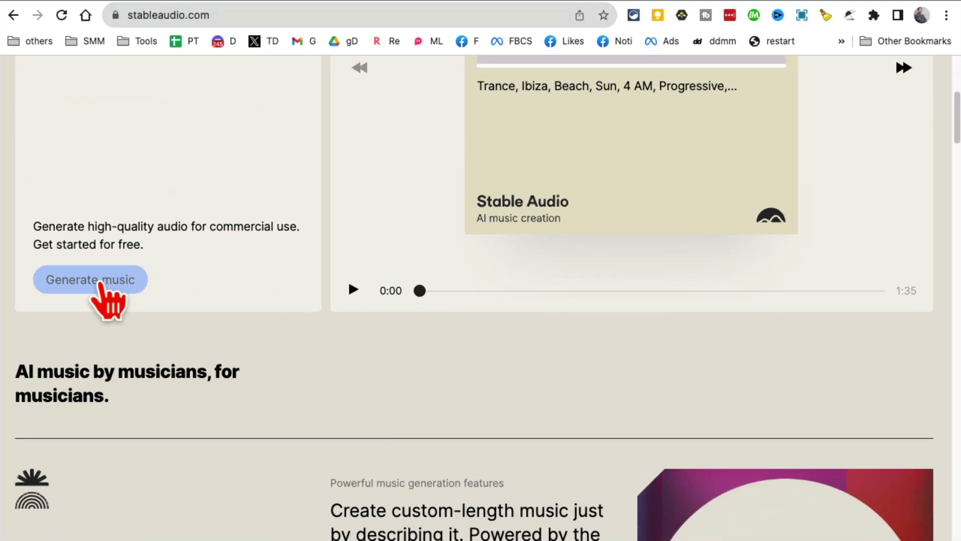
click(103, 281)
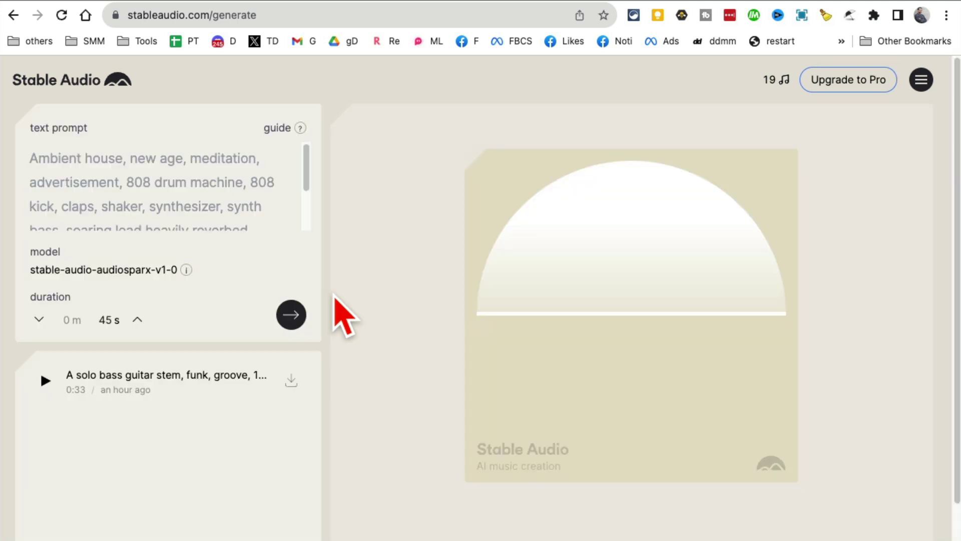
scroll(300, 200, down, 1)
click(289, 191)
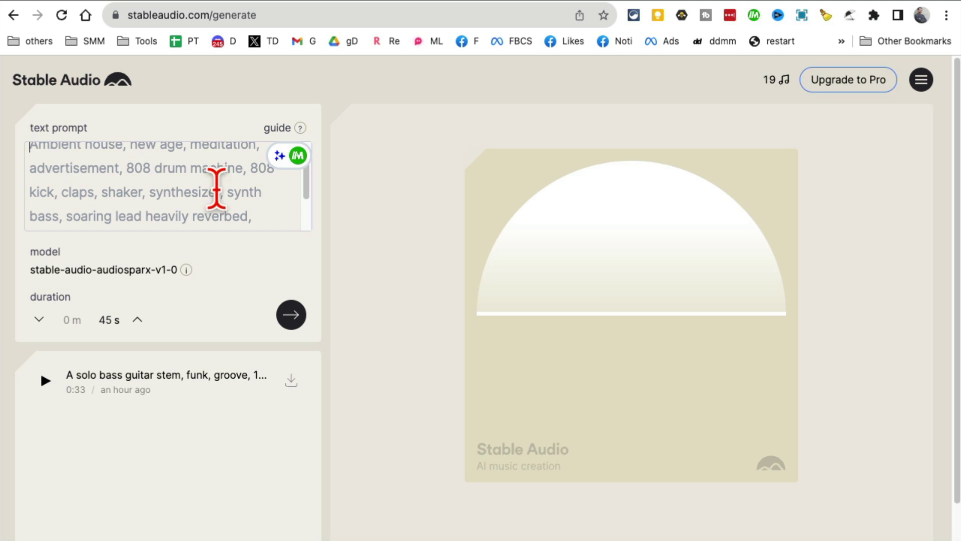
scroll(234, 201, up, 1)
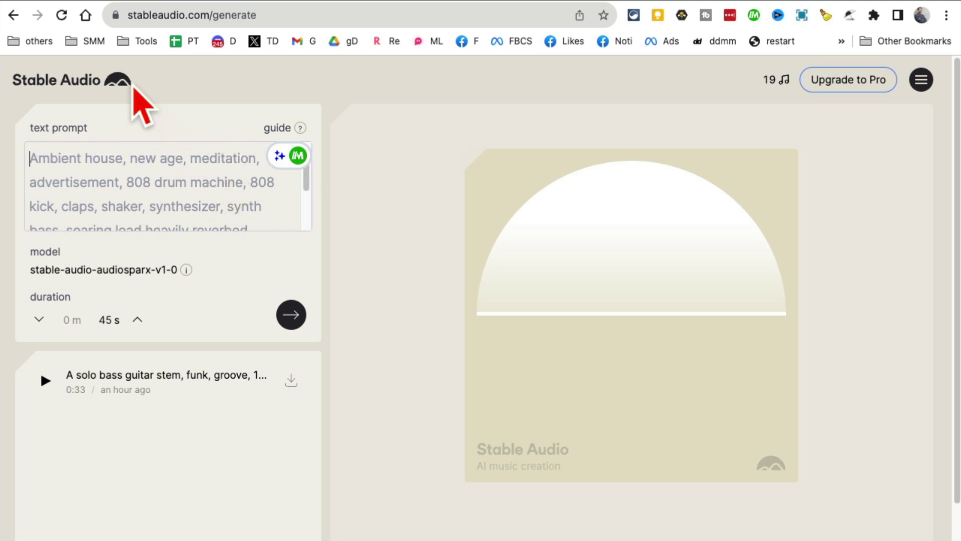
click(61, 15)
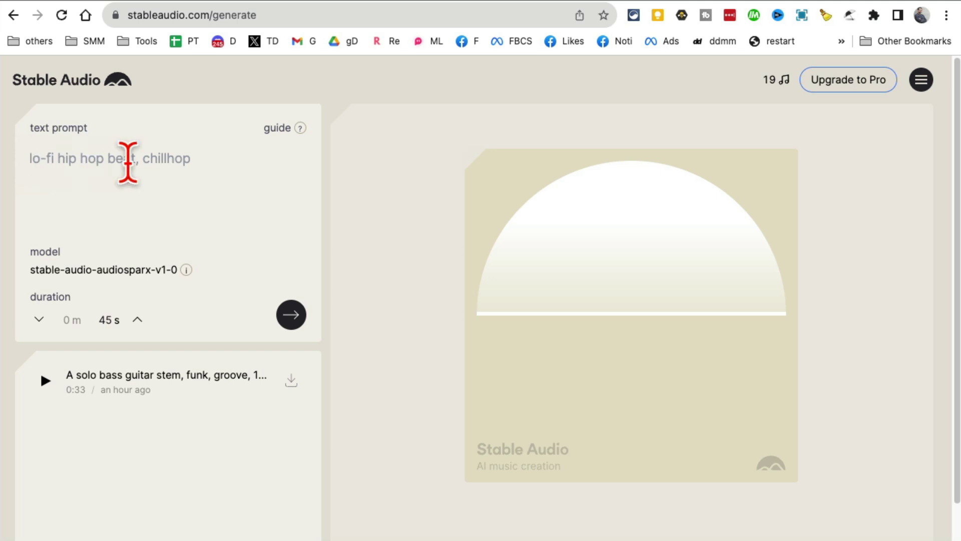
click(190, 156)
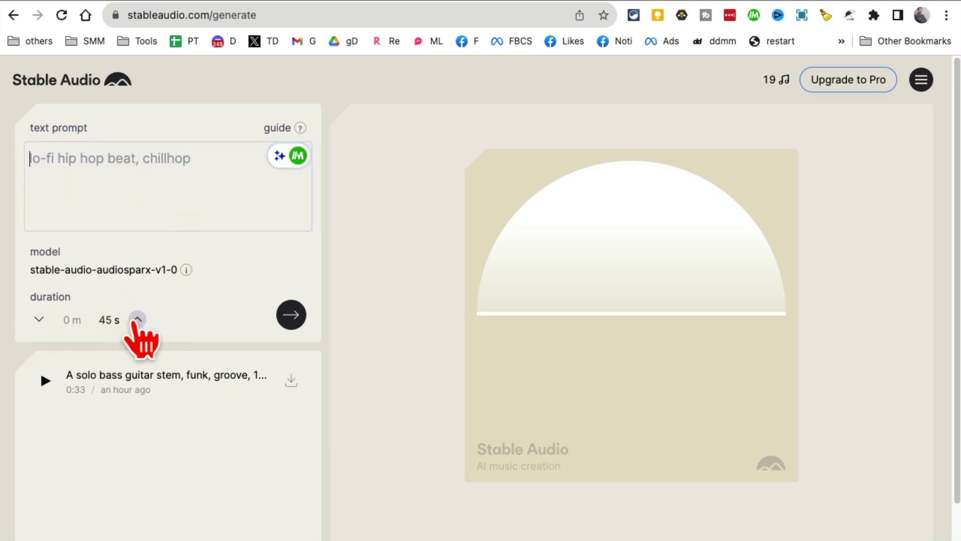
click(39, 319)
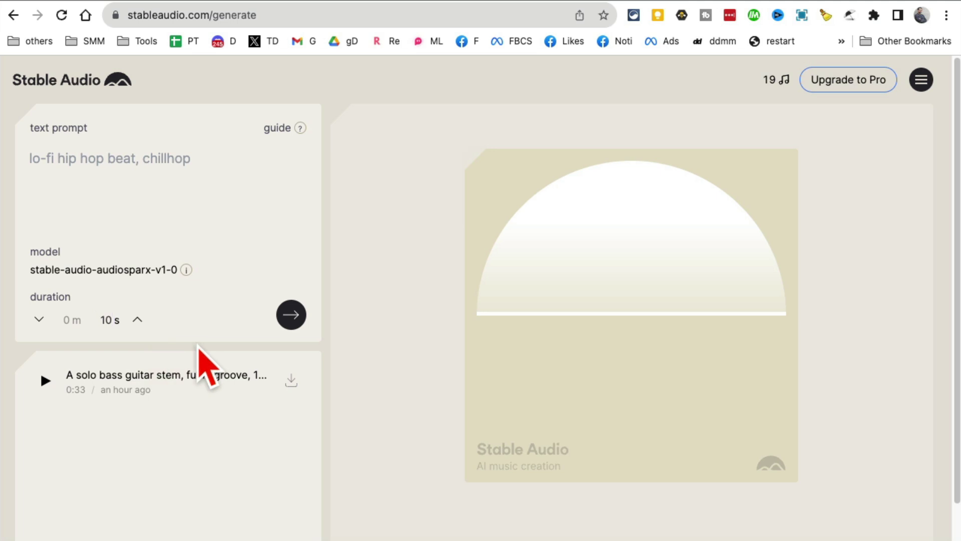
click(293, 316)
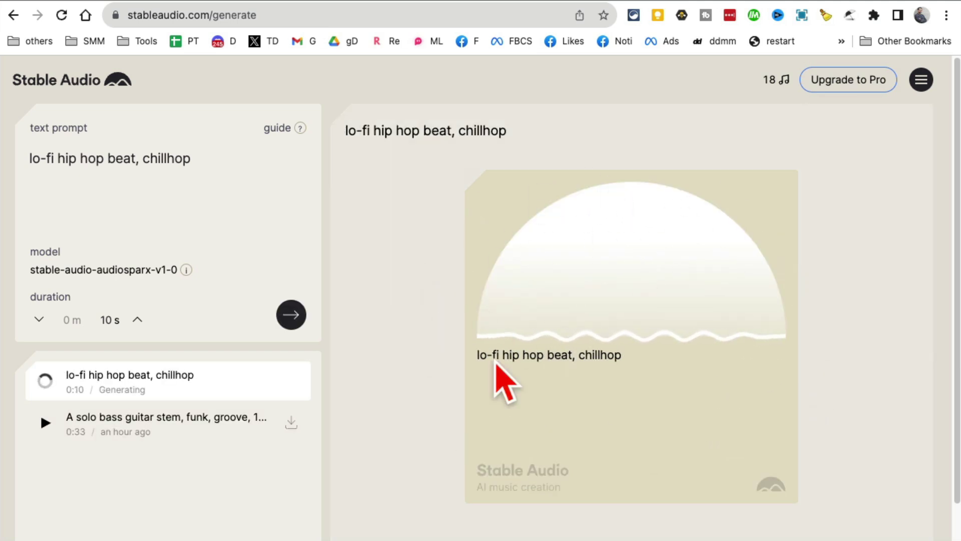
Play the older funk bass guitar stem track to 0:04, then pause it.
click(144, 423)
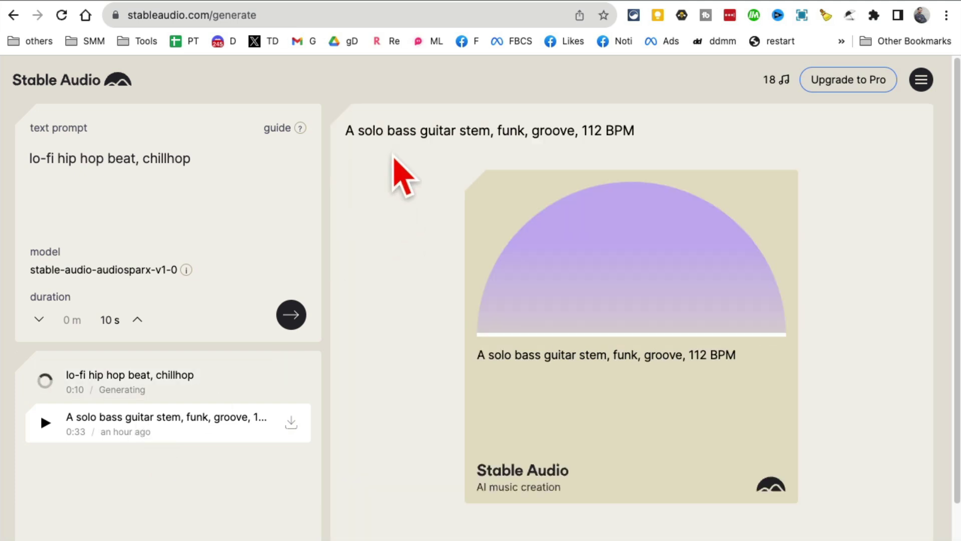
scroll(622, 361, down, 2)
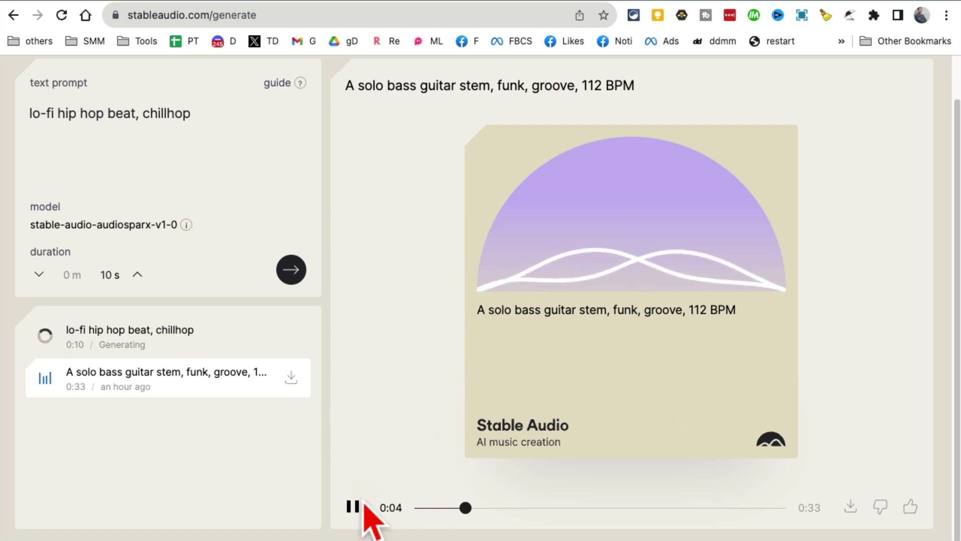
click(353, 506)
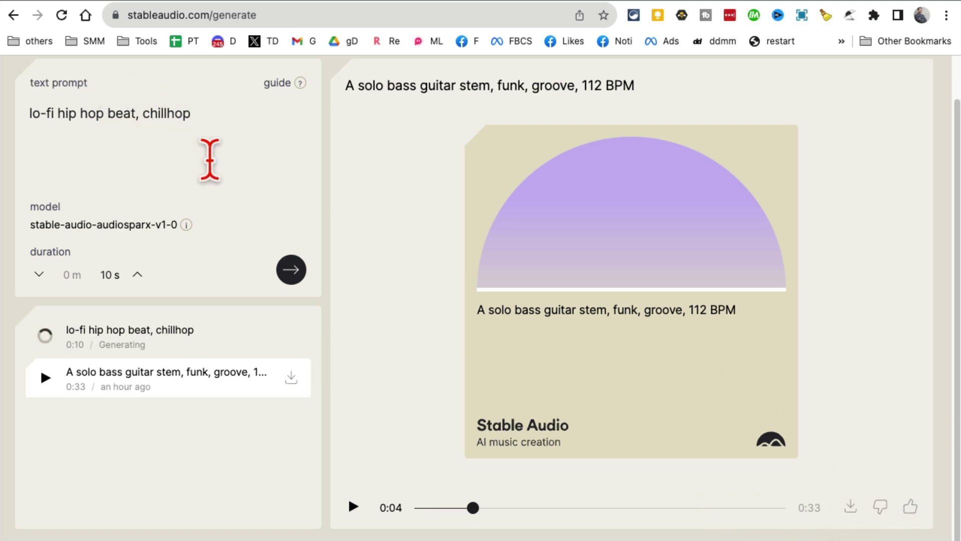
scroll(209, 161, up, 2)
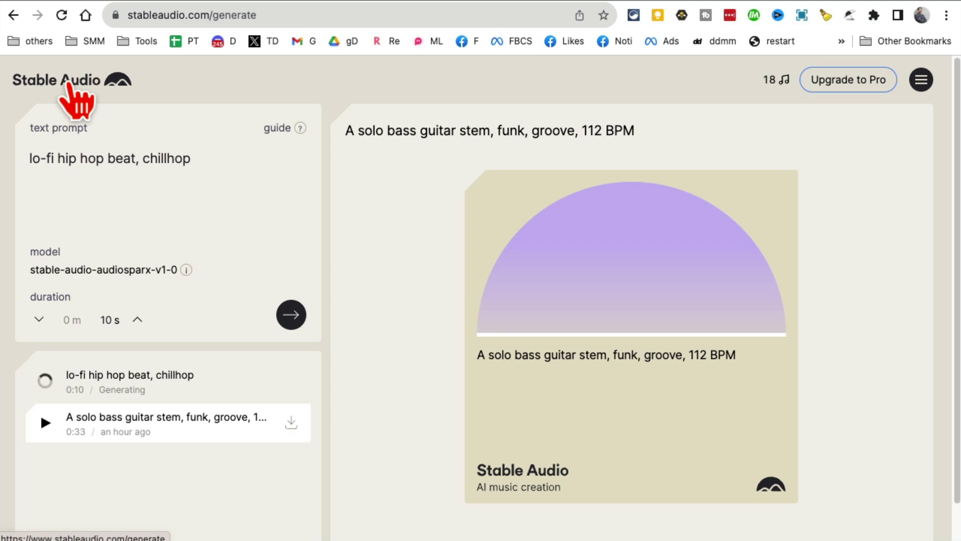
Switch to aihomedesign.com and read the AI Interior Design heading, subtitle and example rooms.
click(418, 2)
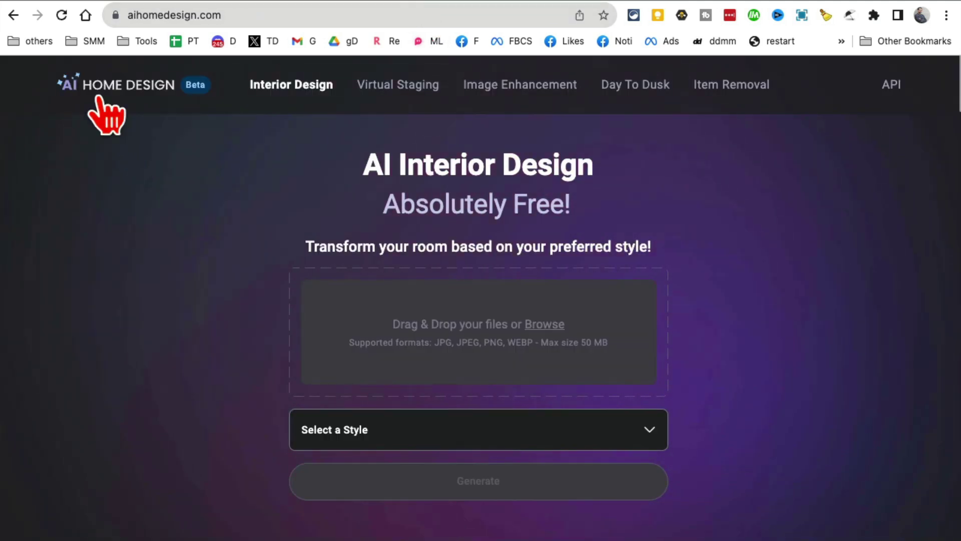
click(235, 19)
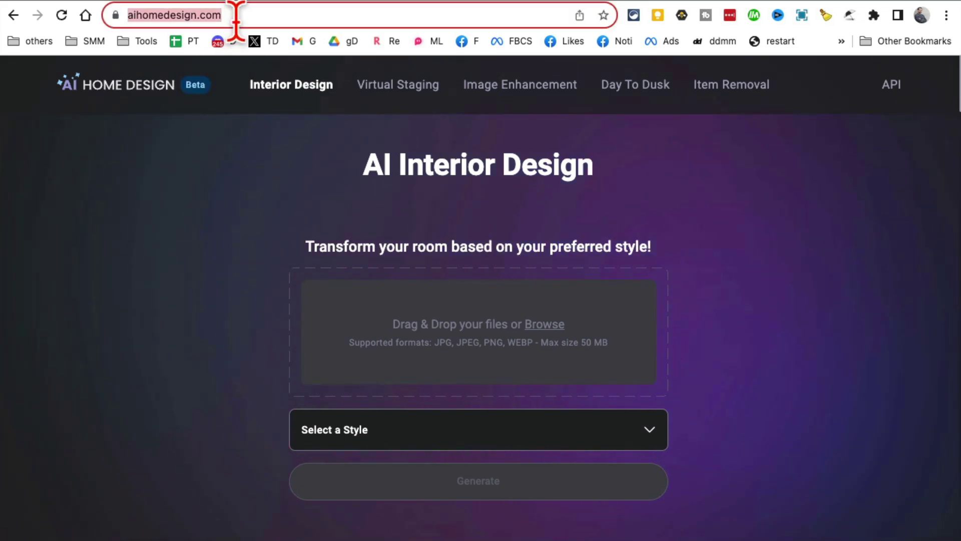
drag(366, 162, 588, 166)
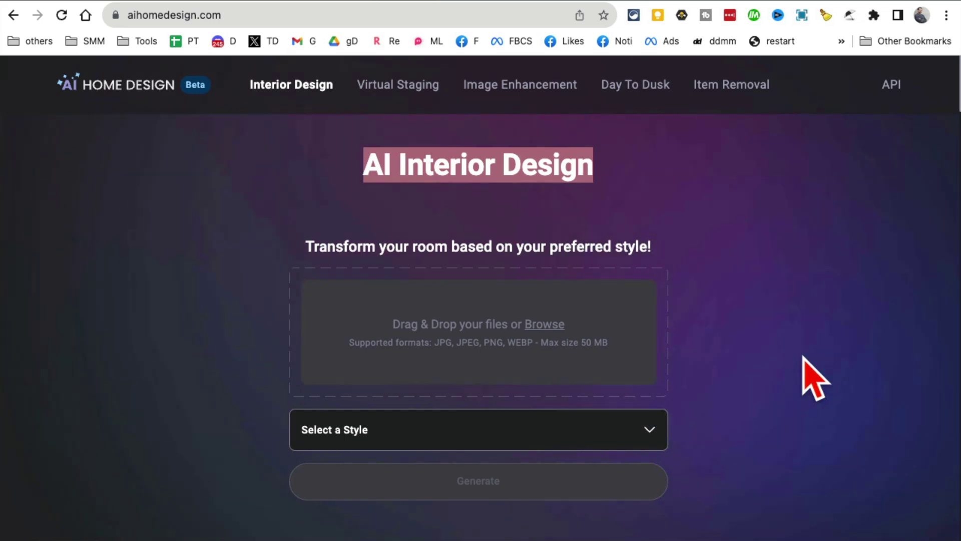
drag(328, 247, 746, 259)
scroll(799, 368, down, 9)
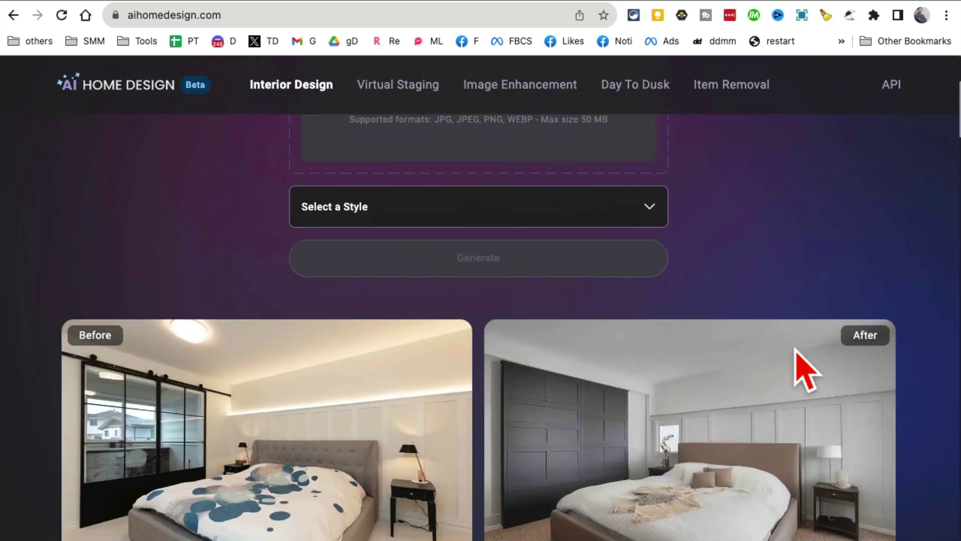
scroll(446, 253, up, 3)
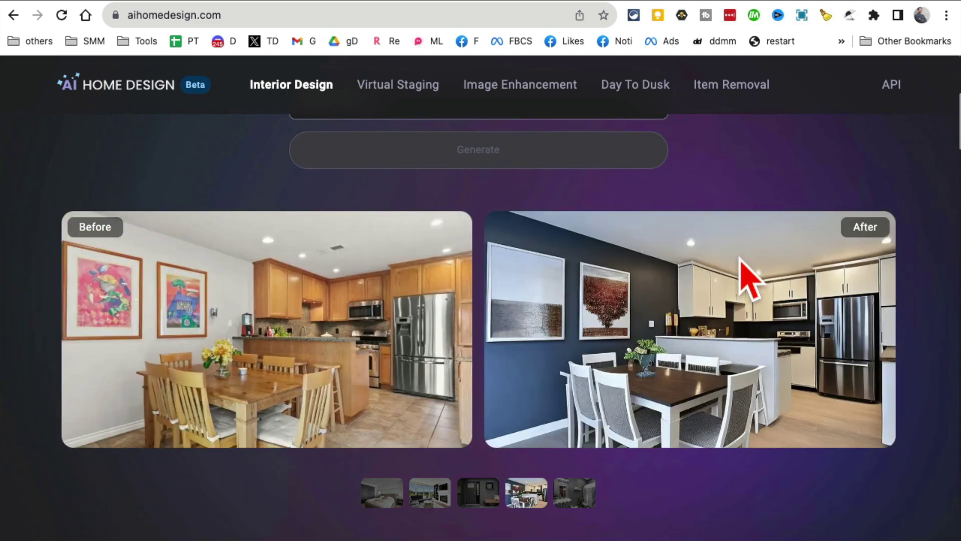
scroll(690, 369, down, 12)
scroll(784, 376, down, 5)
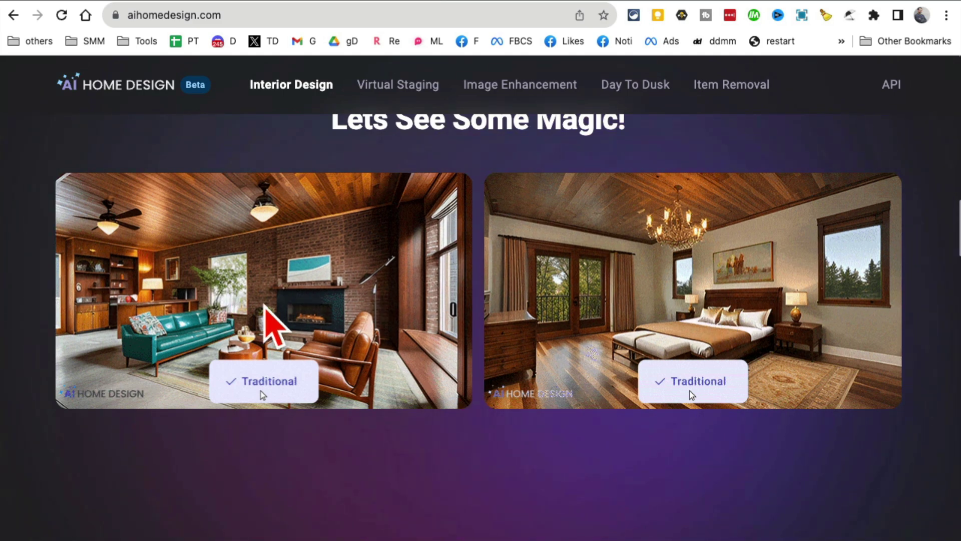
scroll(651, 430, up, 15)
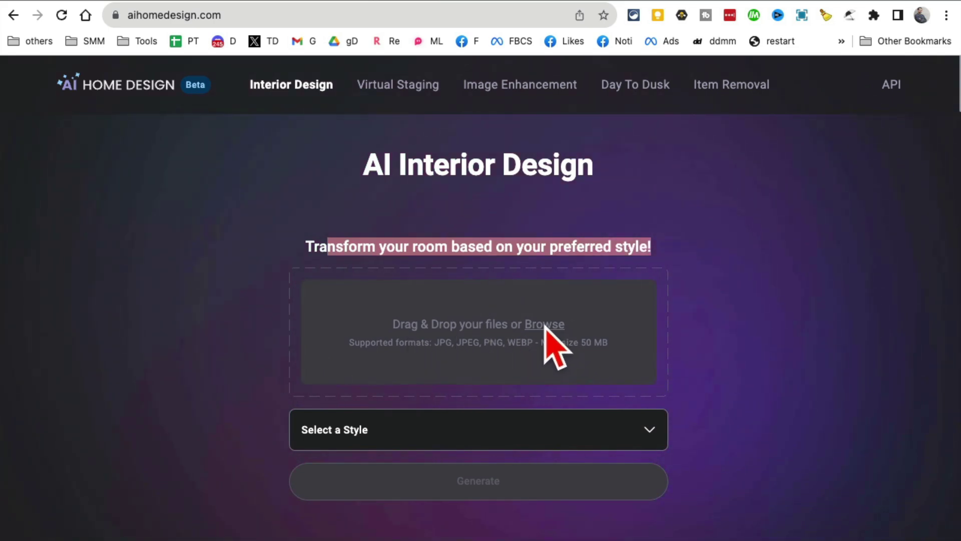
Upload the bed.webp bedroom photo.
click(608, 343)
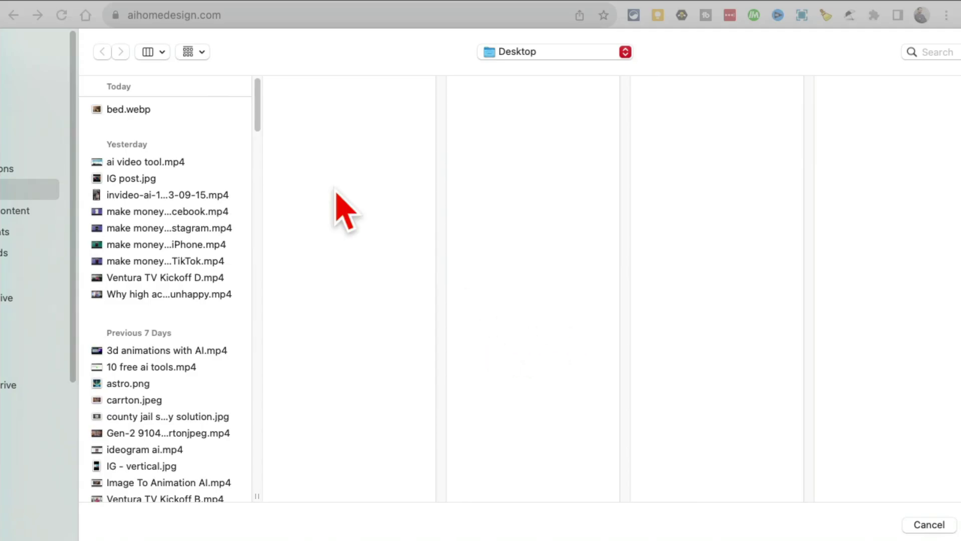
click(125, 109)
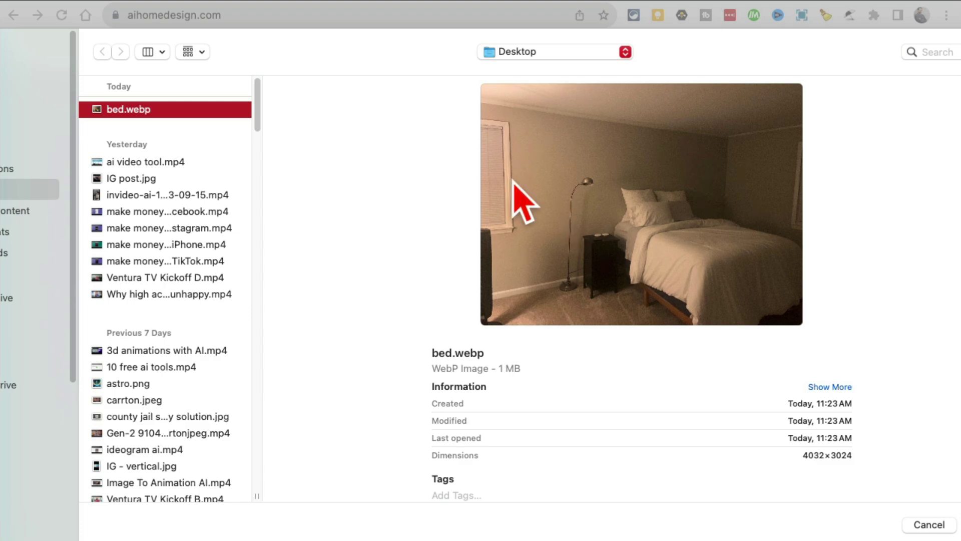
click(929, 524)
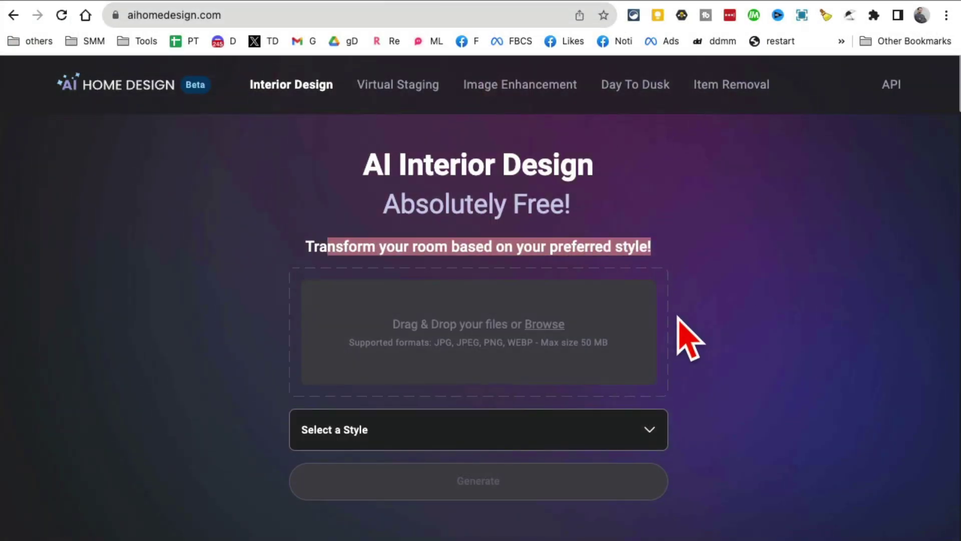
scroll(804, 440, down, 3)
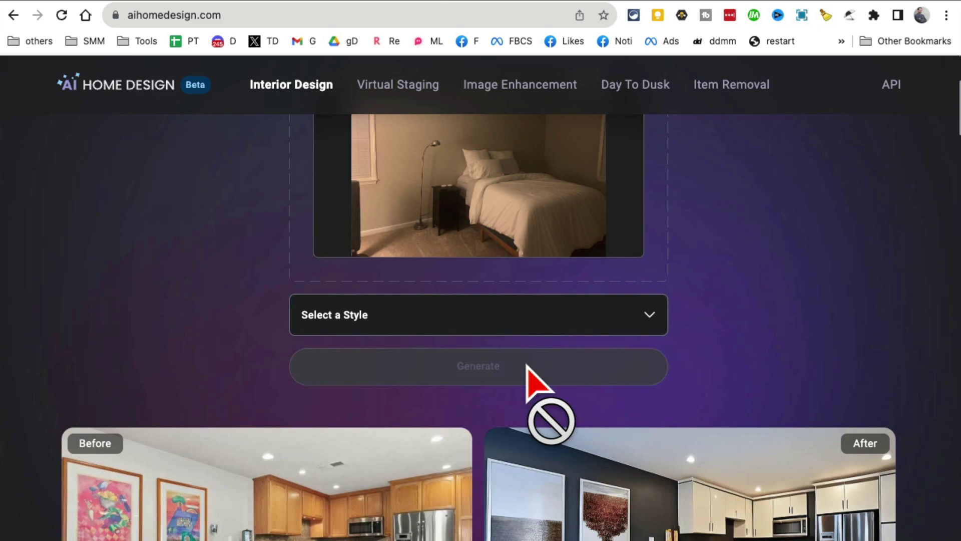
Choose the Modern style and generate the bedroom redesign.
click(506, 320)
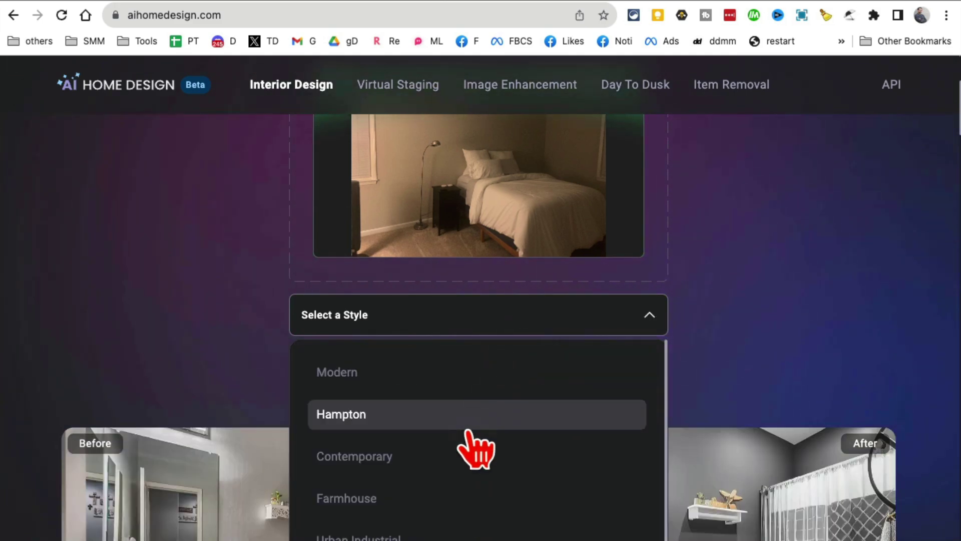
click(423, 373)
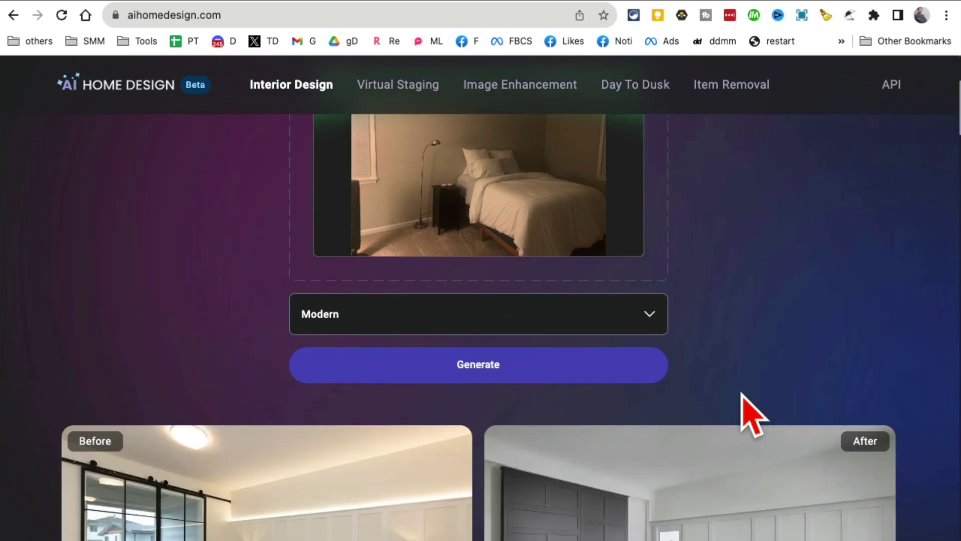
scroll(741, 392, down, 5)
scroll(743, 395, up, 5)
click(473, 330)
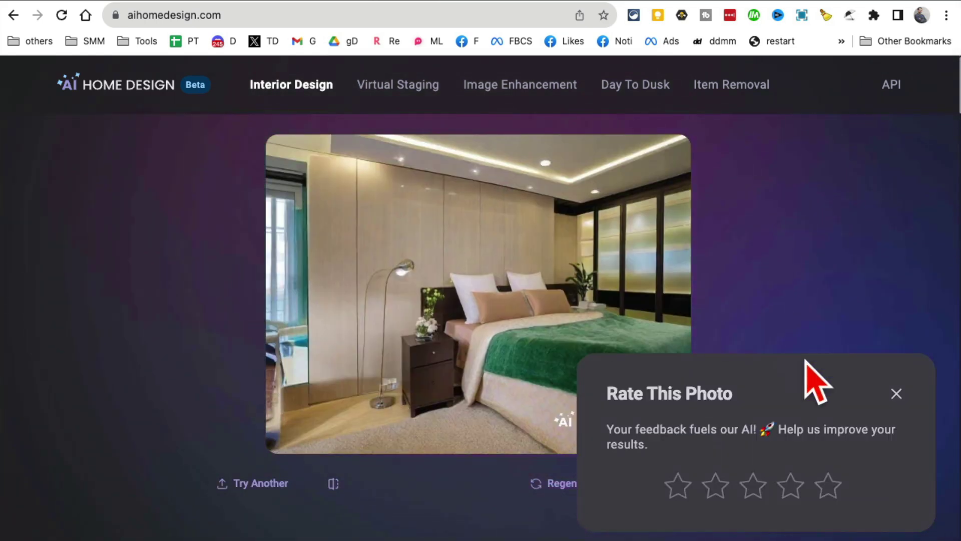
Dismiss the rating prompt and slide the before/after divider to compare the Modern bedroom with the original.
click(896, 393)
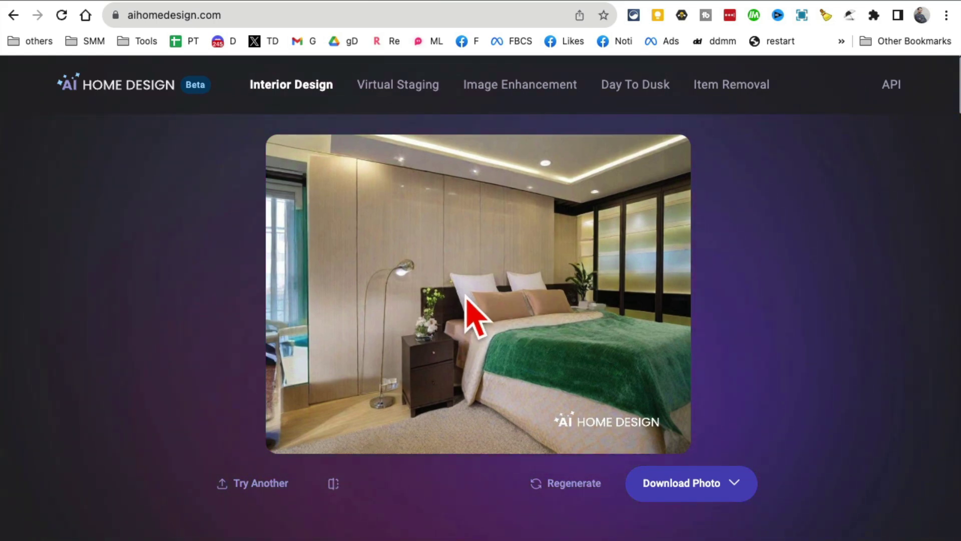
click(333, 483)
mouse_move(487, 294)
mouse_down()
mouse_move(740, 325)
mouse_move(602, 300)
mouse_move(229, 294)
mouse_move(726, 305)
mouse_move(281, 301)
mouse_move(483, 304)
mouse_up()
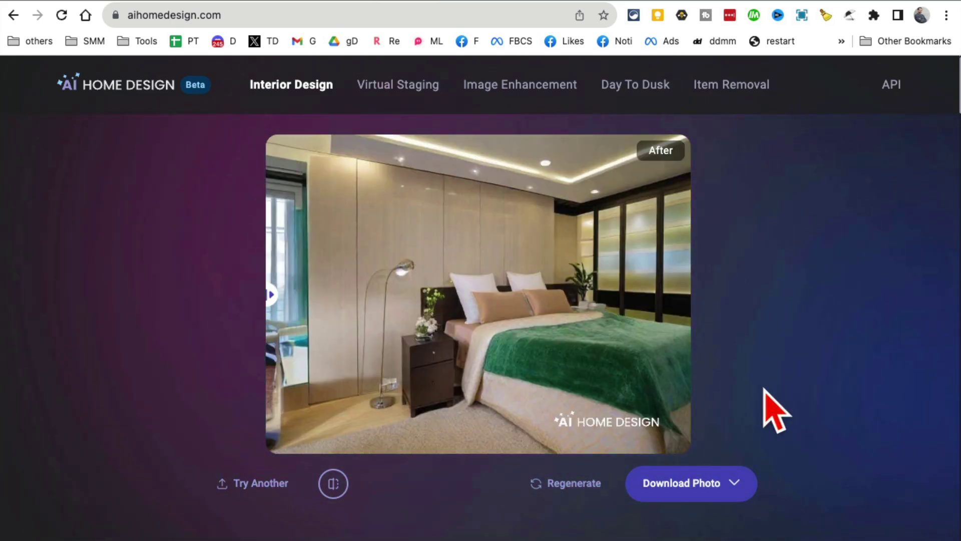
scroll(766, 407, up, 1)
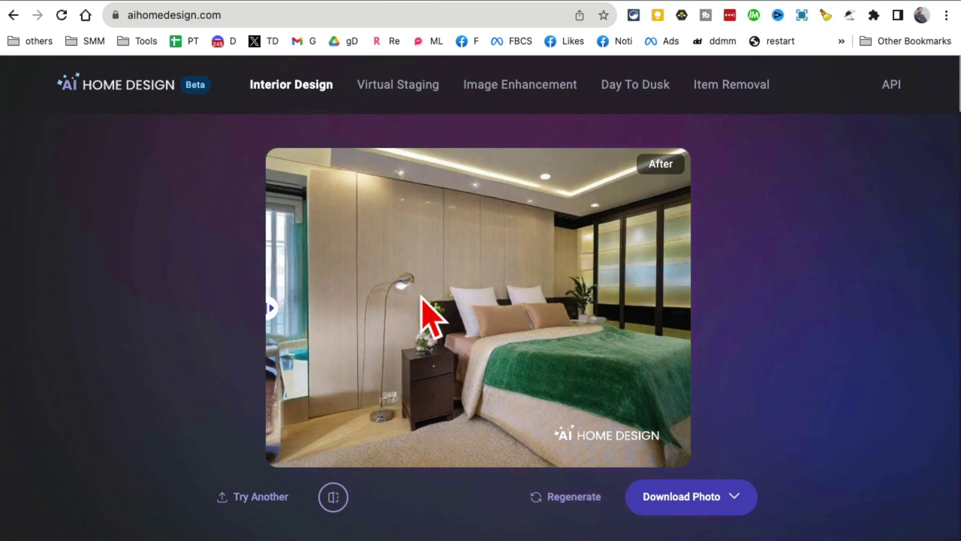
drag(271, 314, 735, 339)
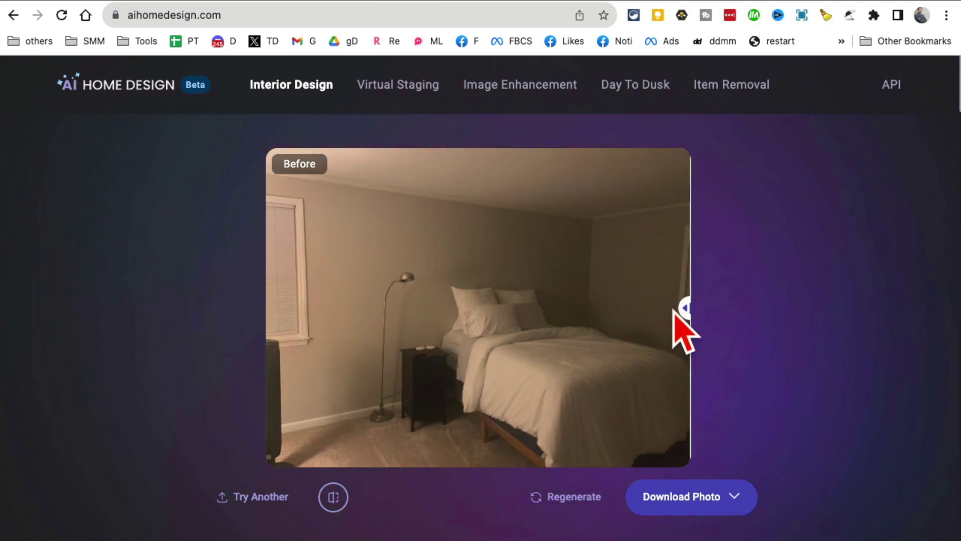
drag(673, 307, 649, 309)
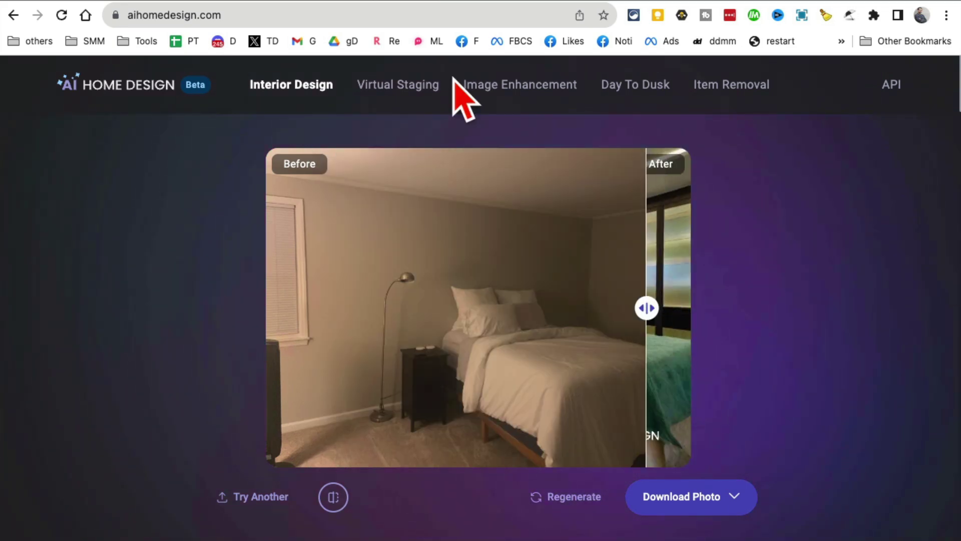
Switch to the Unreal Speech site at unrealspeech.com and highlight its address and headline.
click(457, 1)
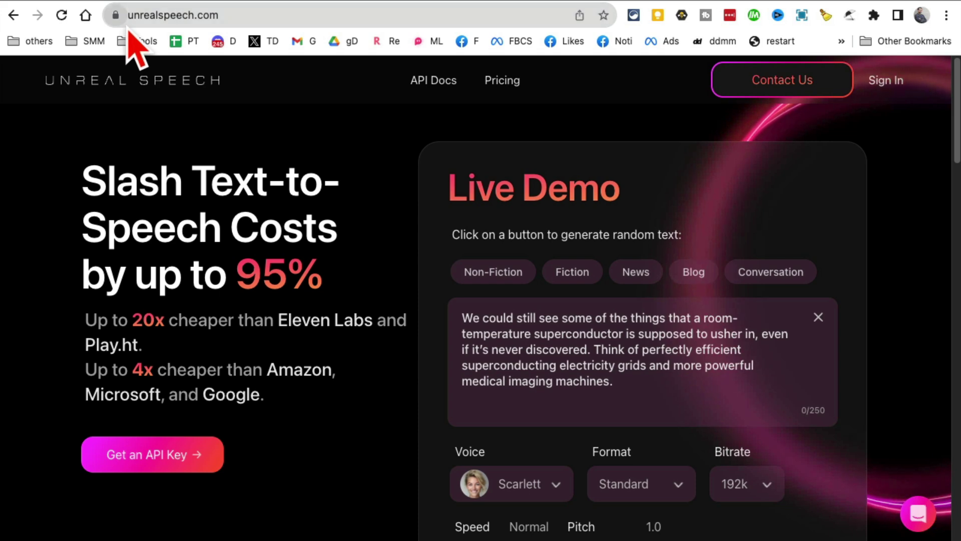
click(241, 20)
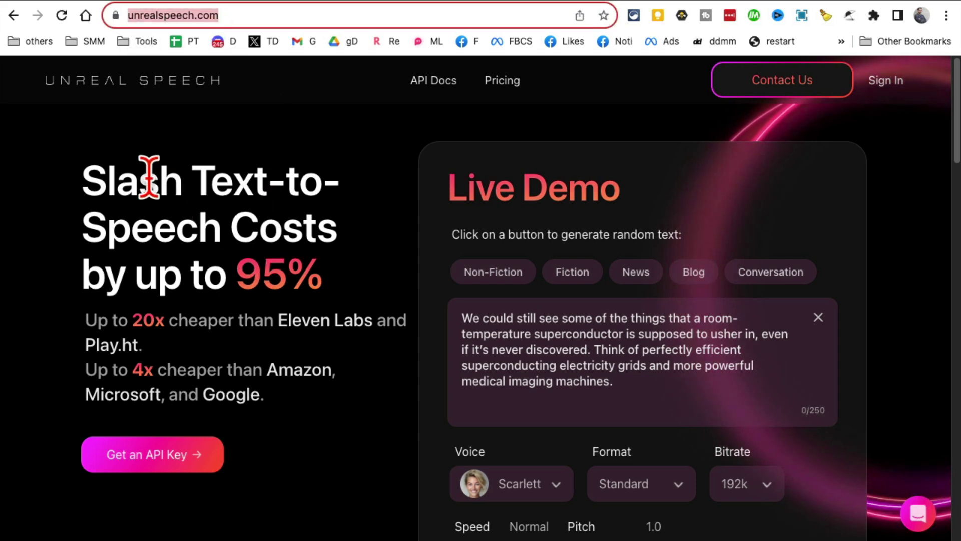
drag(159, 180, 227, 183)
click(227, 184)
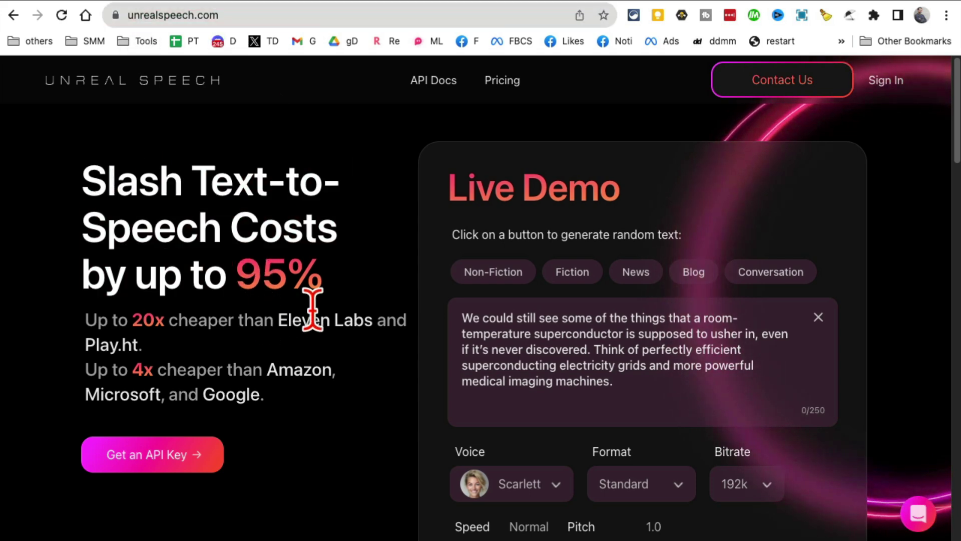
Review the pricing tiers, highlight the Free plan's 1M one-time characters, then return to the Live Demo.
scroll(335, 323, down, 2)
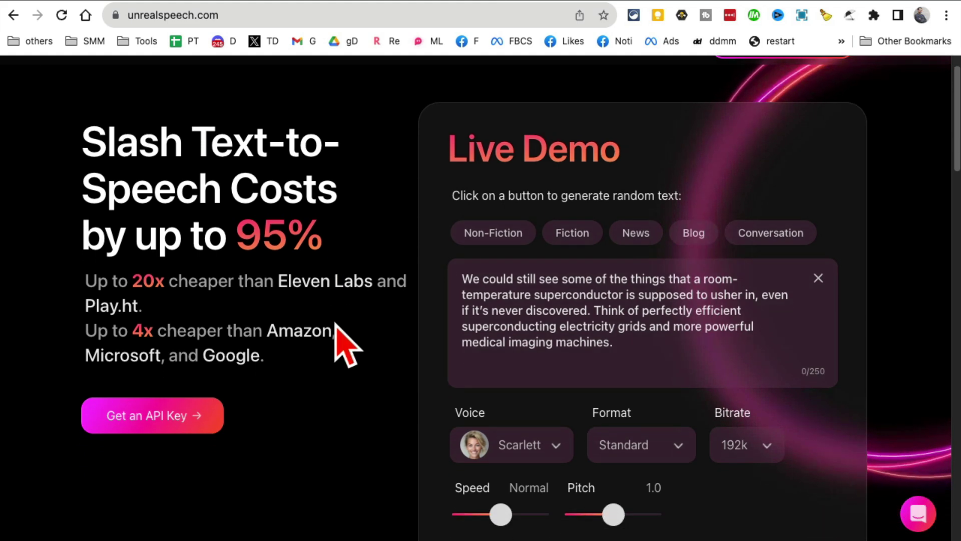
scroll(335, 322, up, 1)
scroll(335, 323, down, 3)
scroll(335, 322, down, 10)
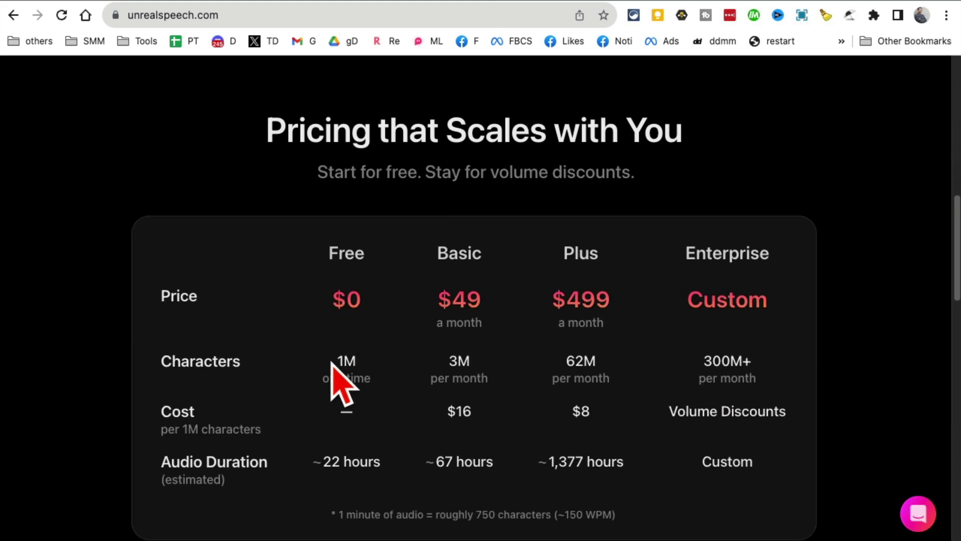
drag(342, 367, 313, 356)
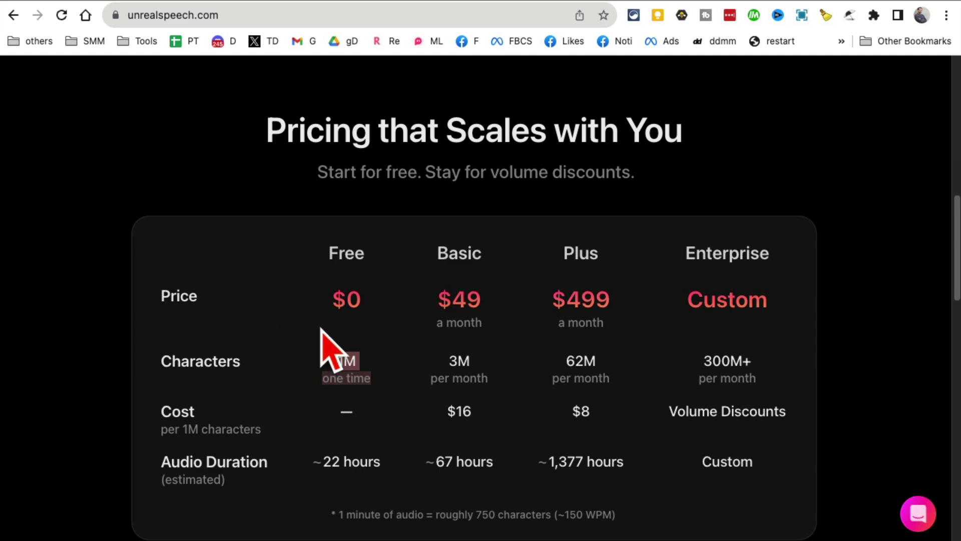
scroll(383, 381, up, 10)
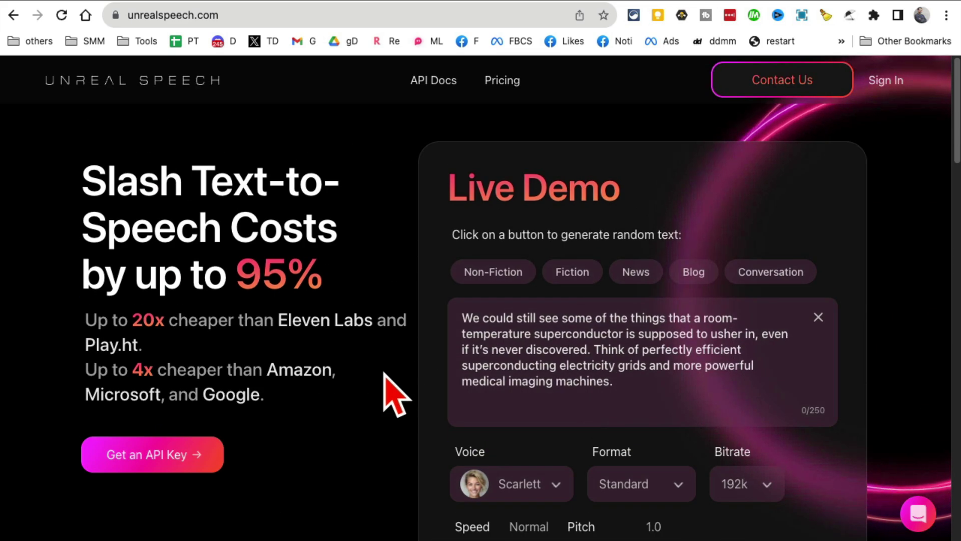
Load a random sample text, then replace it with the superconductor news sample.
scroll(627, 298, down, 2)
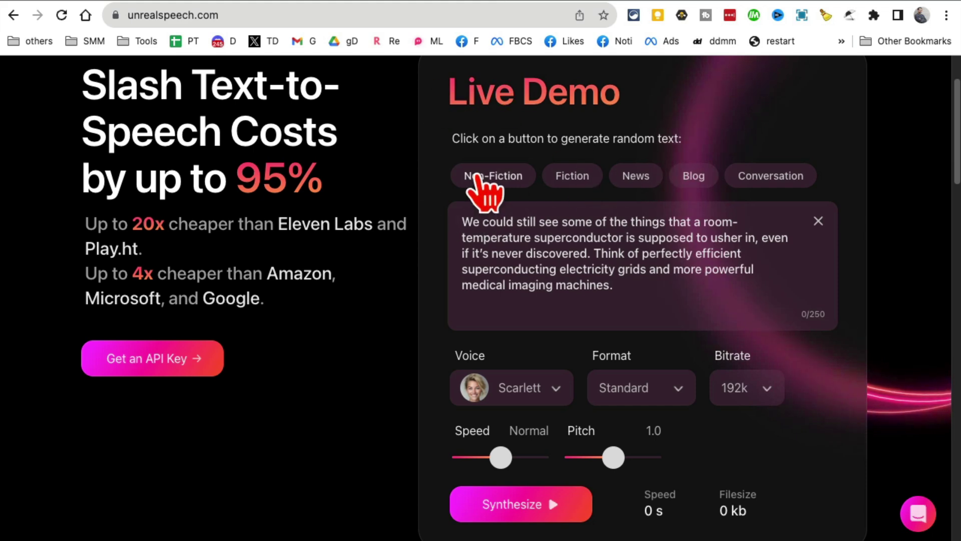
click(478, 181)
drag(719, 288, 467, 232)
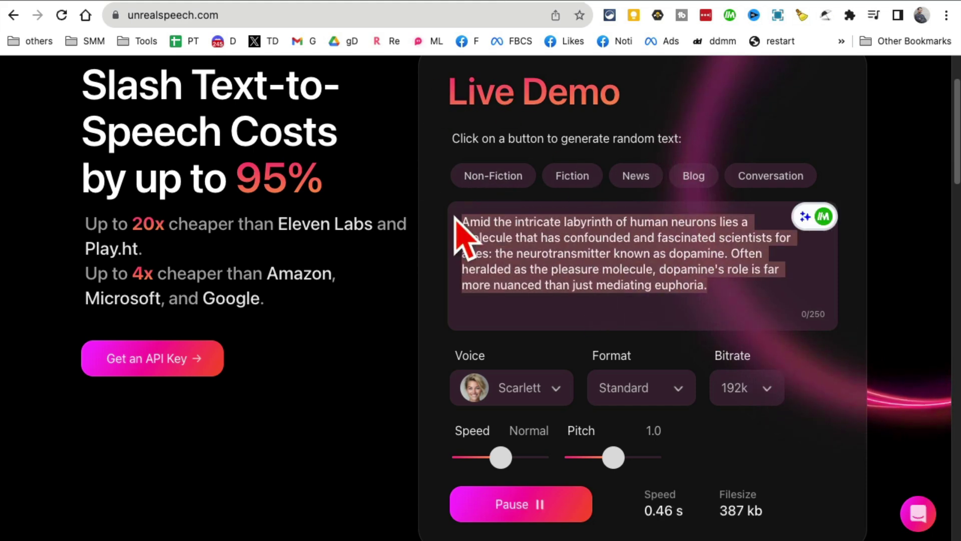
click(608, 275)
click(648, 181)
drag(710, 296, 444, 223)
Switch the voice to Liv, checking the output format and keeping the 192k bitrate.
click(551, 396)
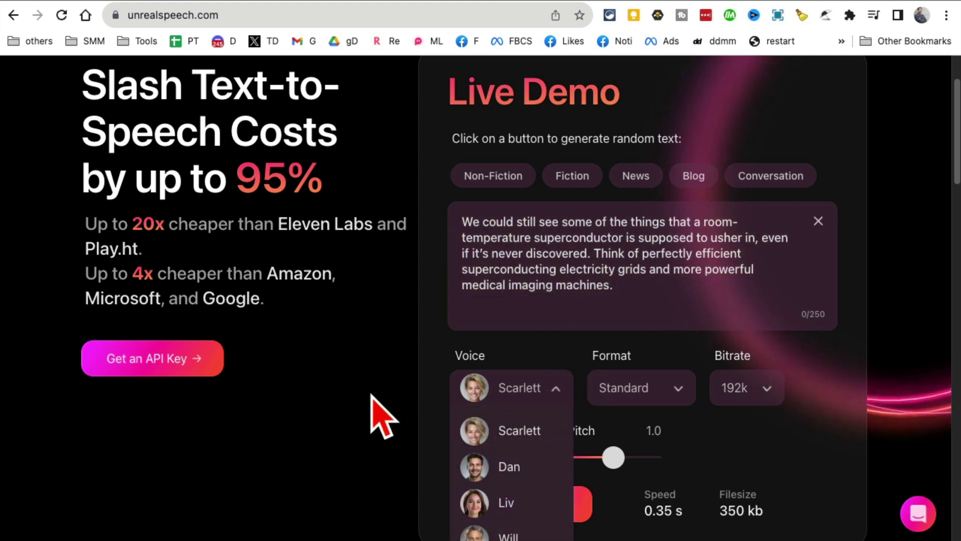
scroll(371, 395, down, 3)
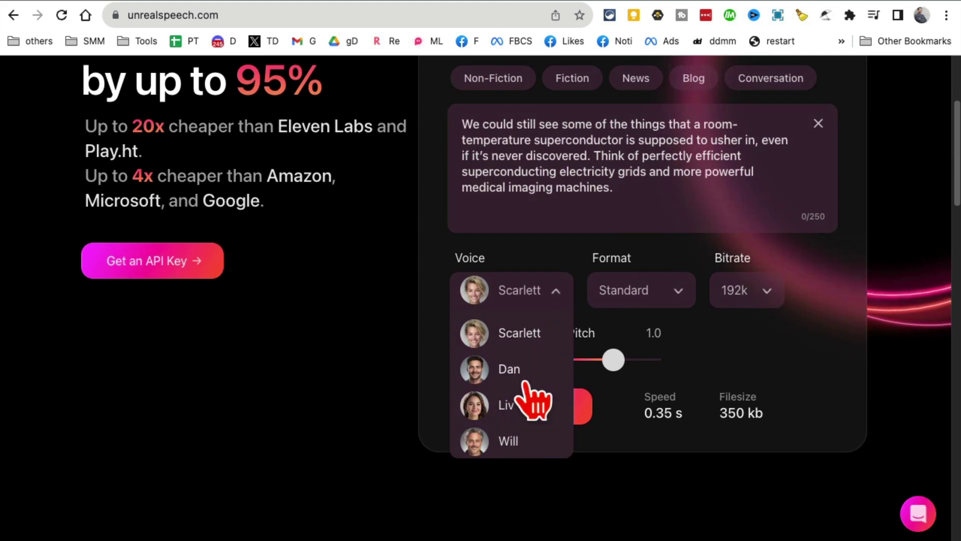
click(510, 408)
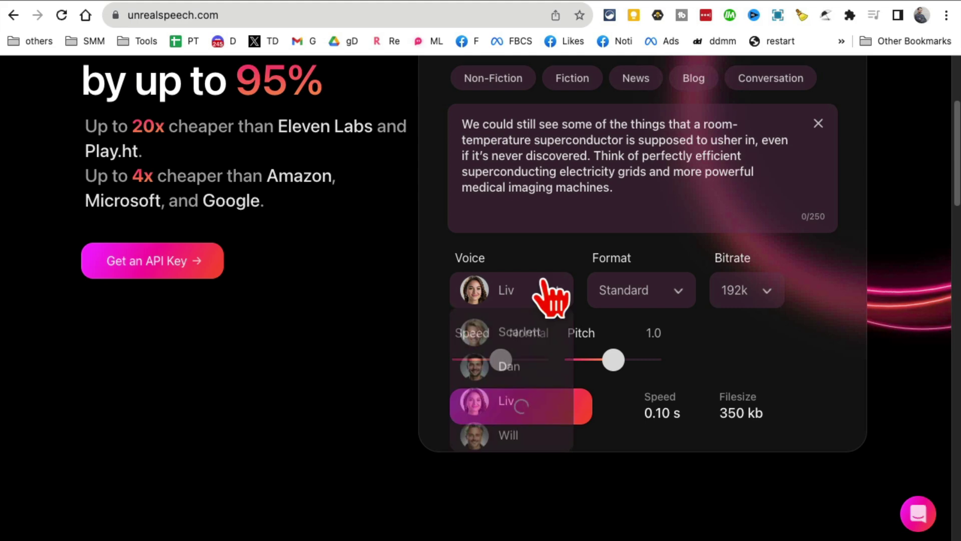
click(666, 298)
click(663, 300)
click(772, 307)
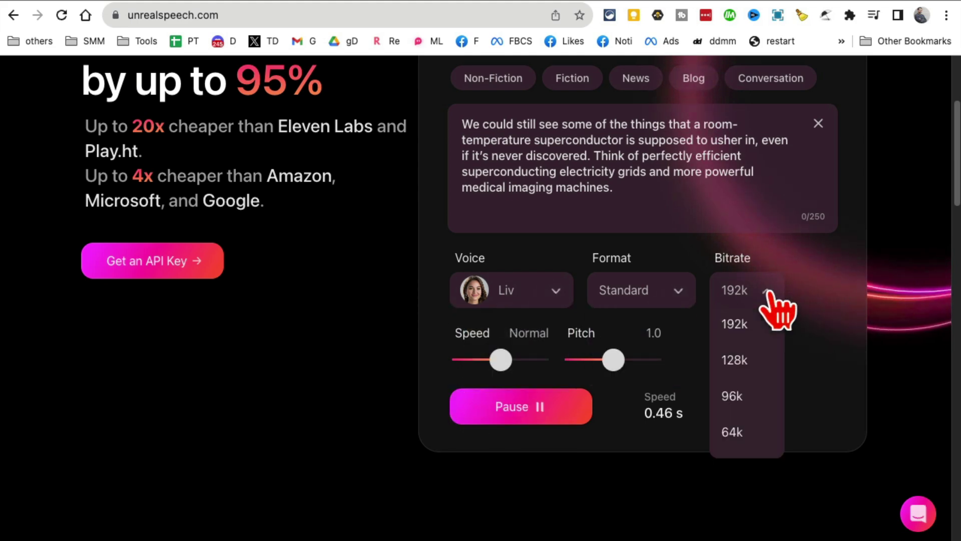
click(803, 305)
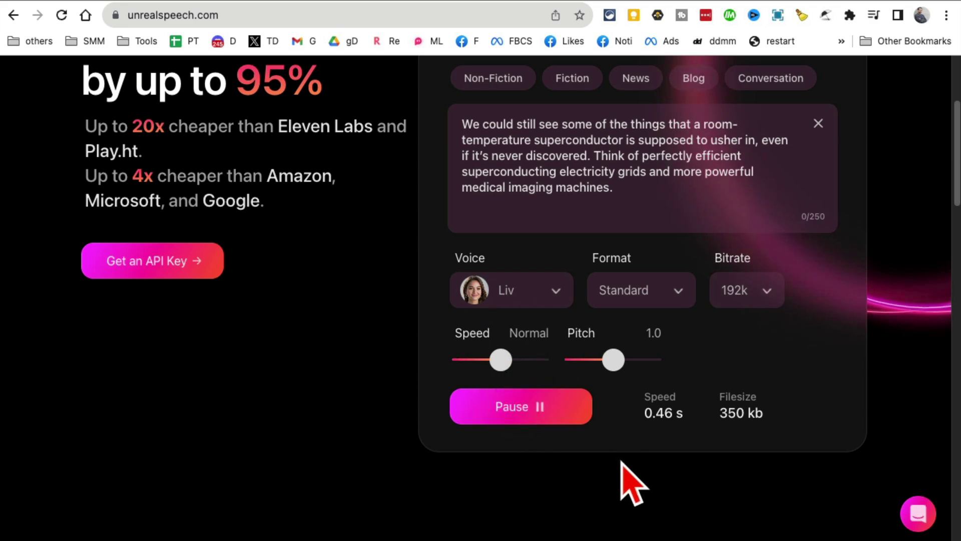
Synthesize the superconductor text as speech, then move to the PixAI.Art tab.
click(542, 409)
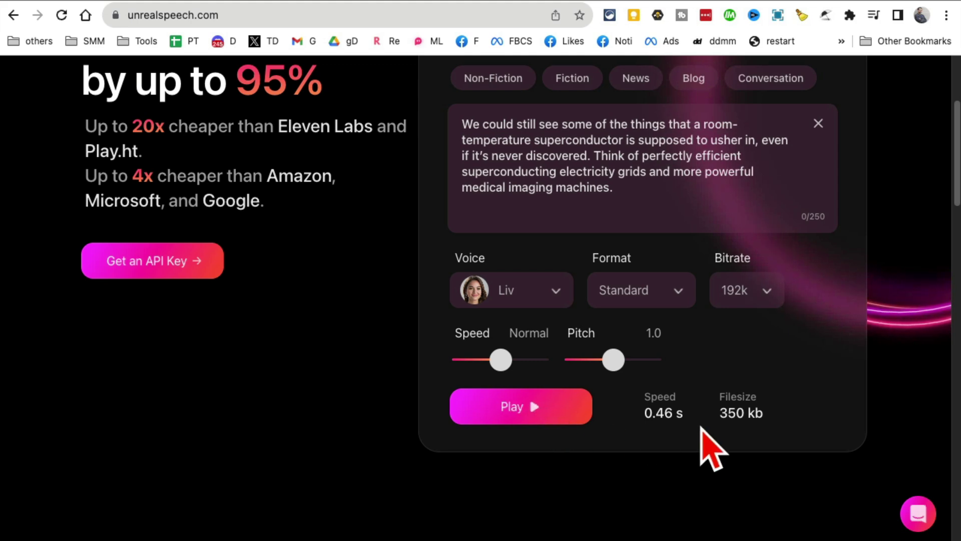
click(513, 408)
scroll(671, 433, up, 3)
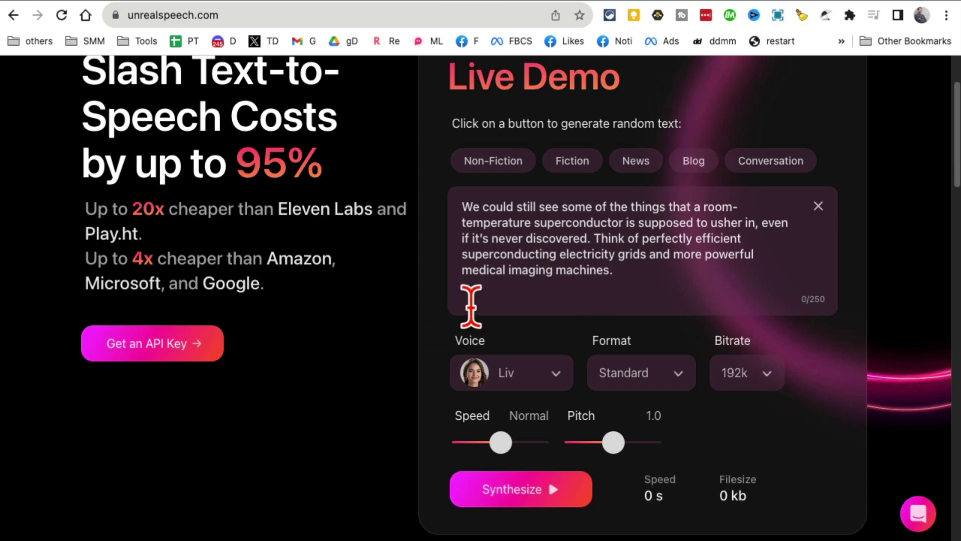
click(550, 493)
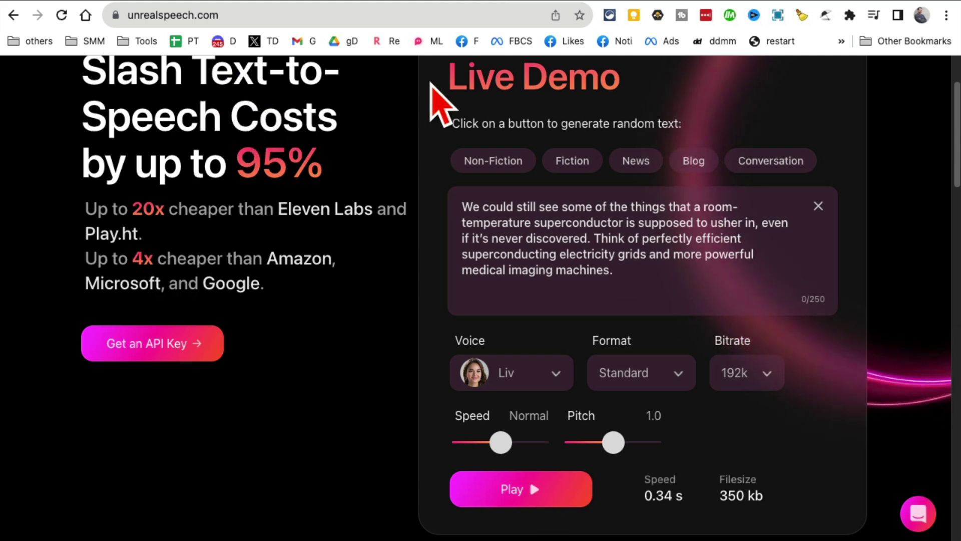
key(ctrl+Tab)
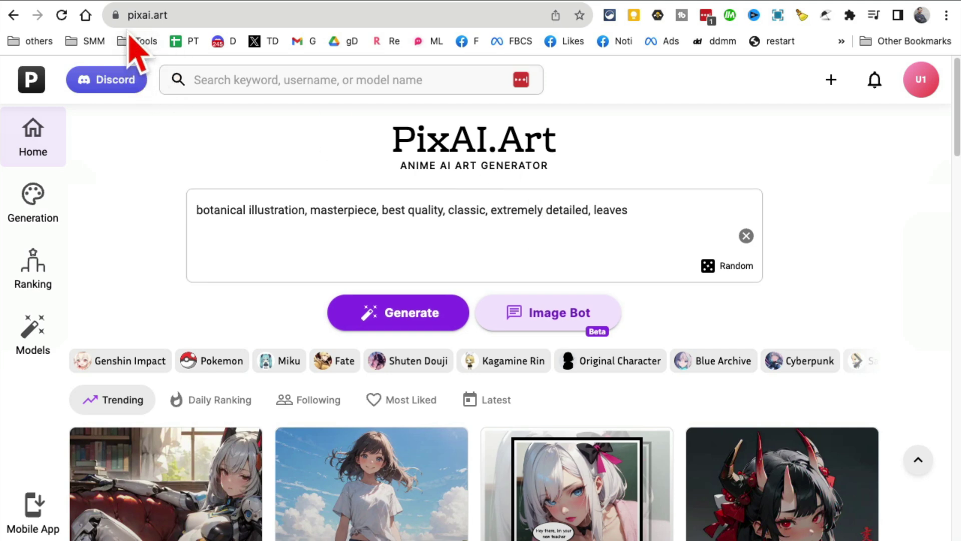
Browse the trending gallery, then generate four images from the botanical illustration prompt with the Moonbeam model.
drag(568, 171, 498, 150)
click(678, 159)
scroll(862, 238, down, 3)
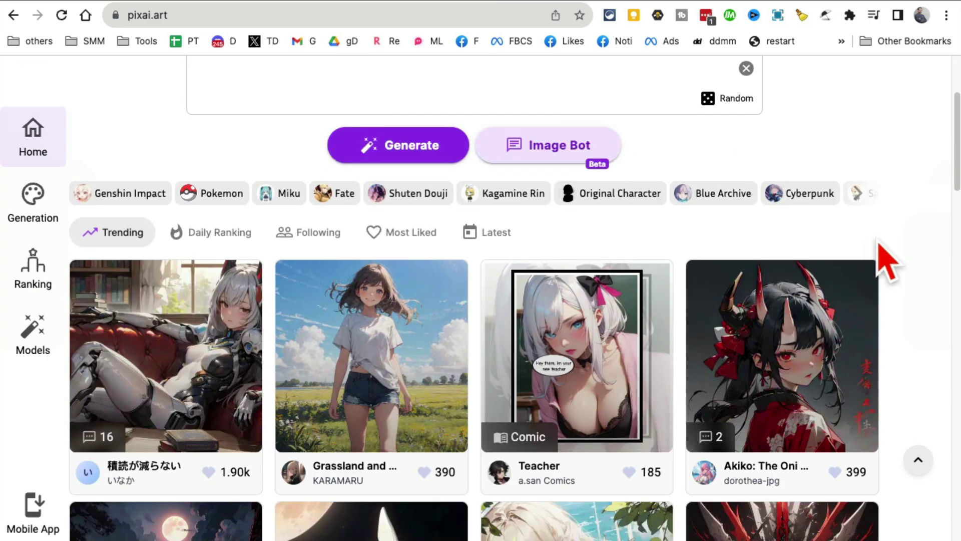
scroll(886, 261, down, 7)
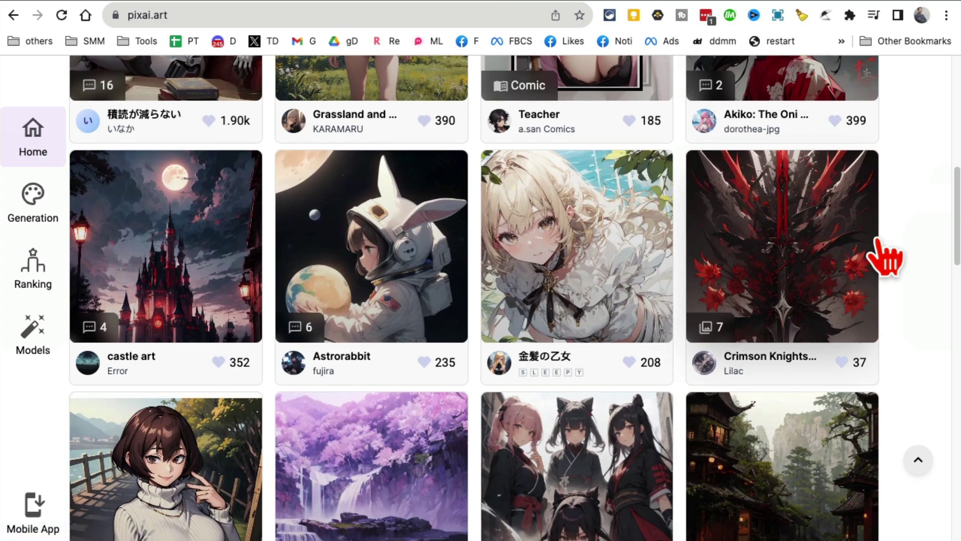
scroll(886, 258, down, 10)
scroll(886, 257, up, 20)
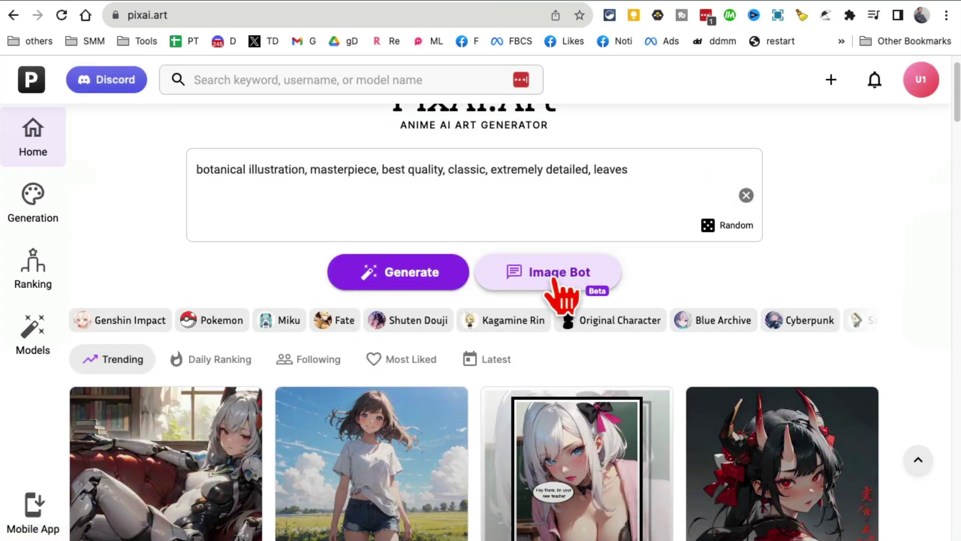
drag(659, 165, 208, 186)
scroll(209, 187, up, 1)
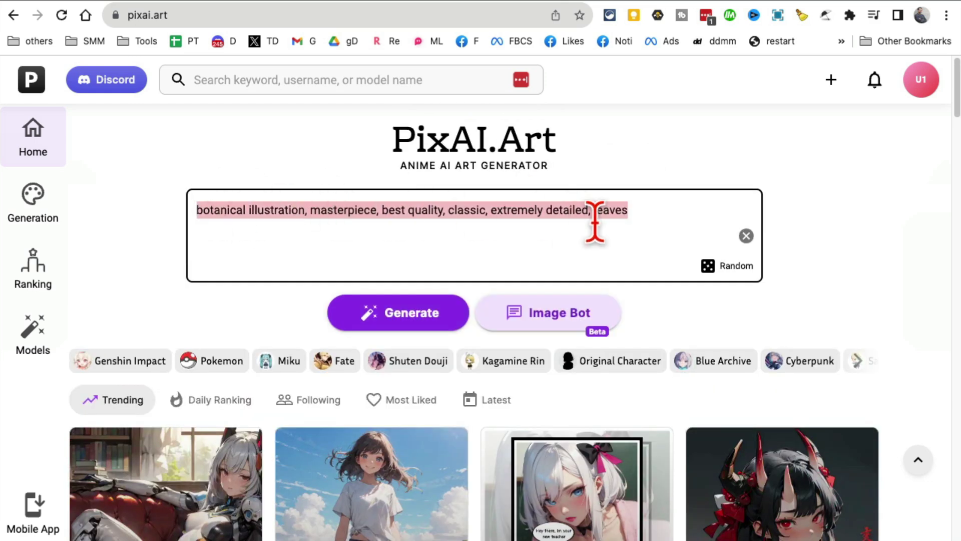
click(393, 318)
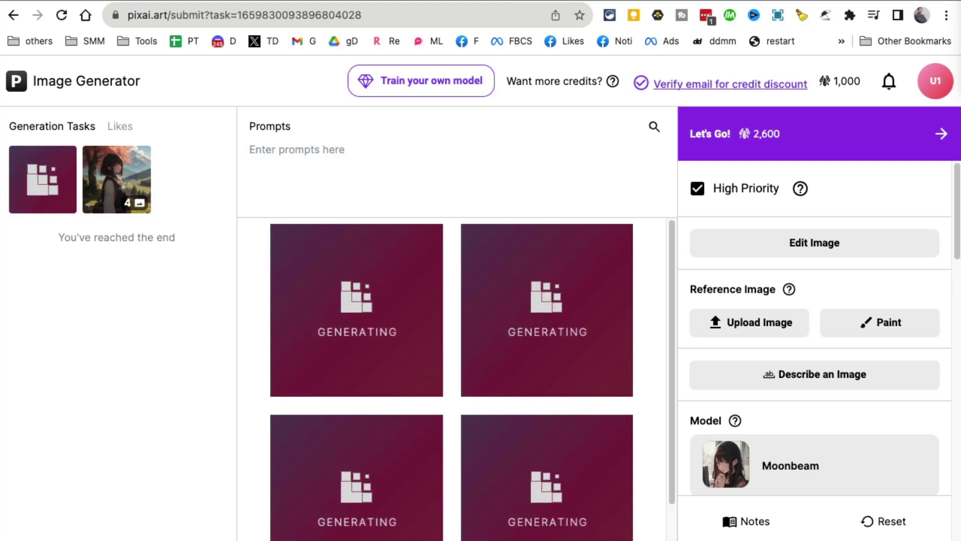
Open the earlier '1girl, magic, mountain, brown hair, golden tree' task and enlarge each of its four images.
scroll(530, 323, down, 2)
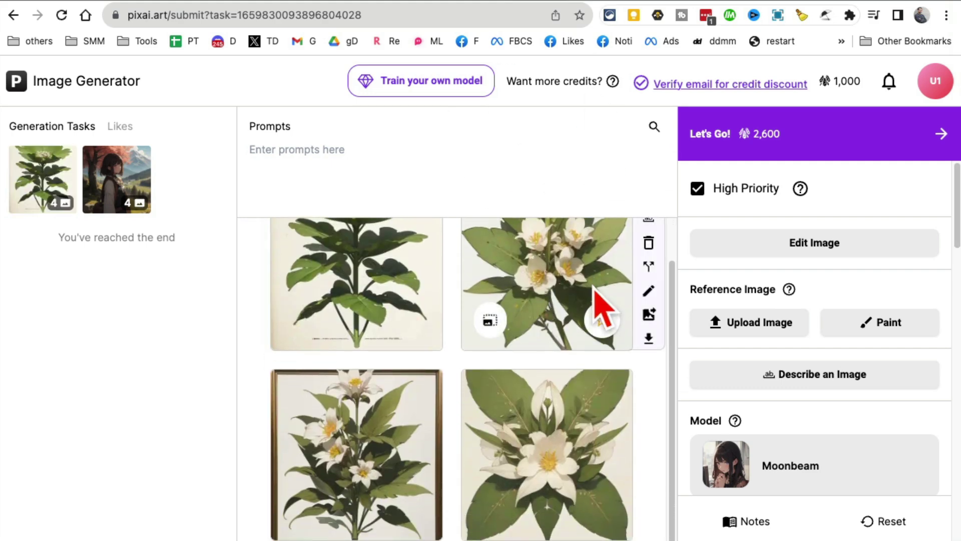
click(125, 175)
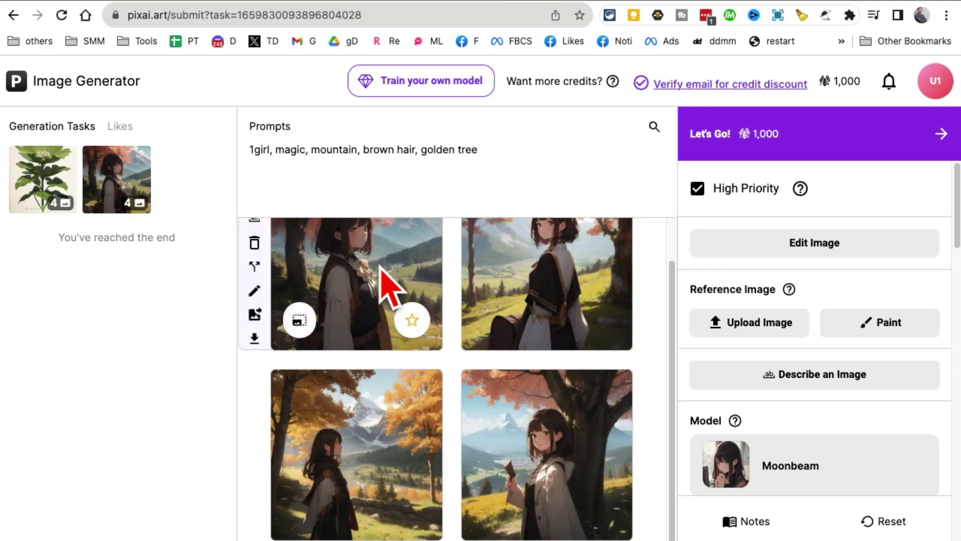
click(382, 279)
click(451, 311)
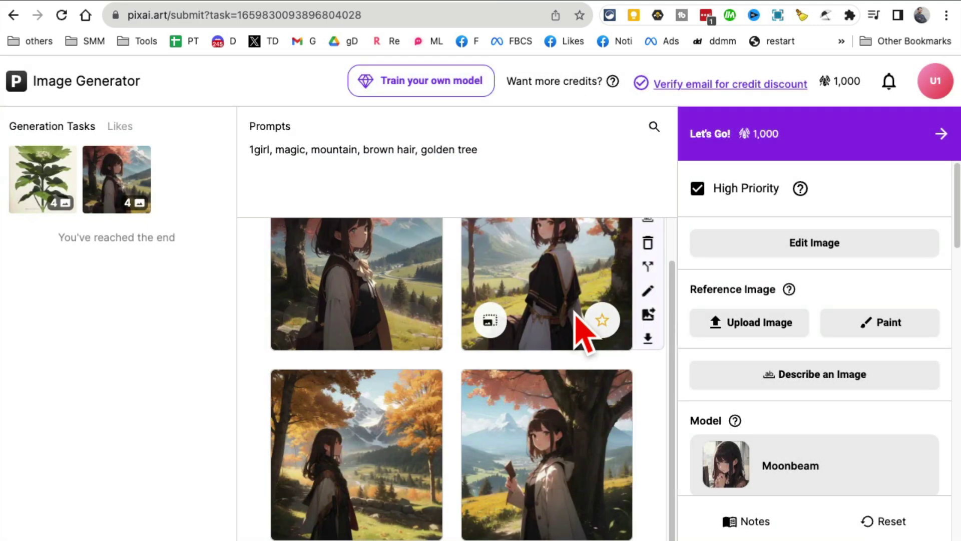
click(575, 288)
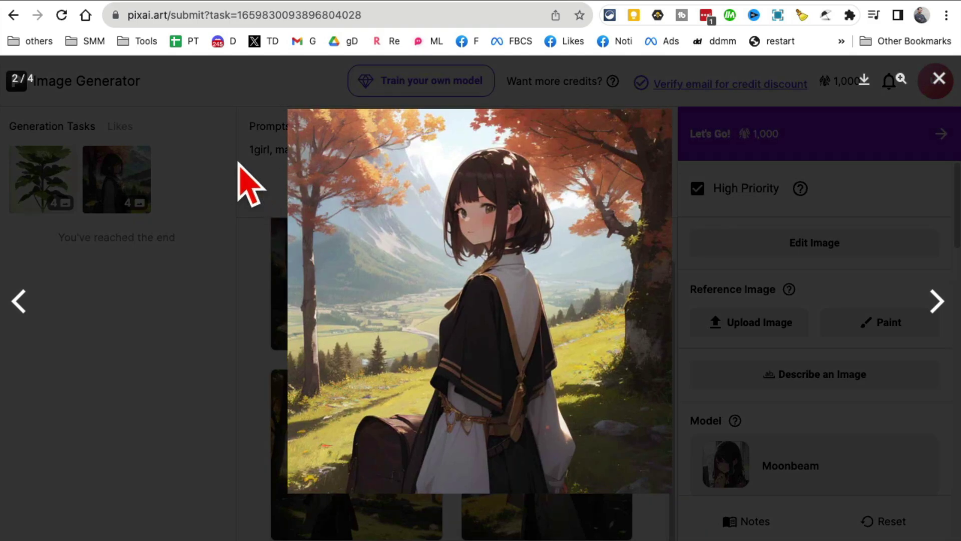
click(250, 183)
click(372, 409)
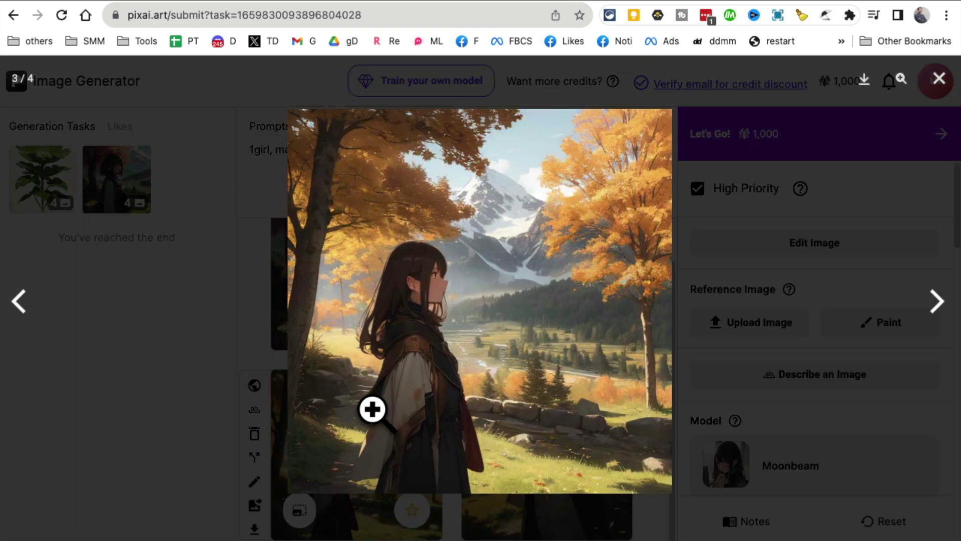
click(228, 306)
click(525, 471)
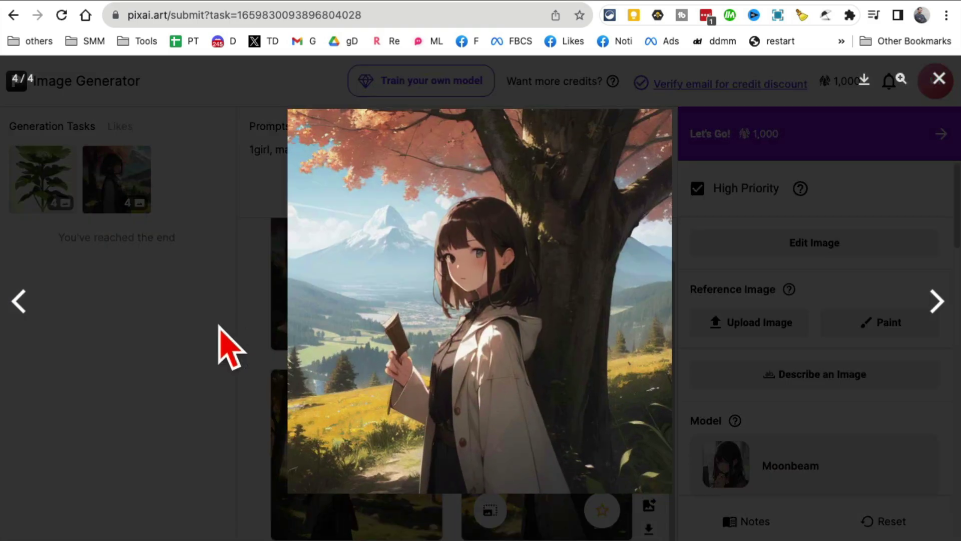
click(217, 326)
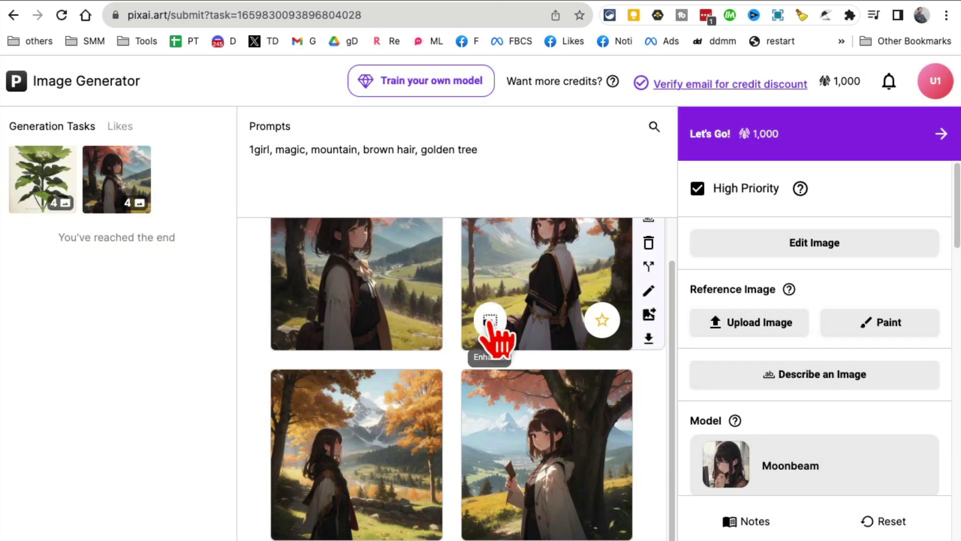
Switch to the Diffusion Logo Studio tab and look over its homepage address and heading.
click(597, 5)
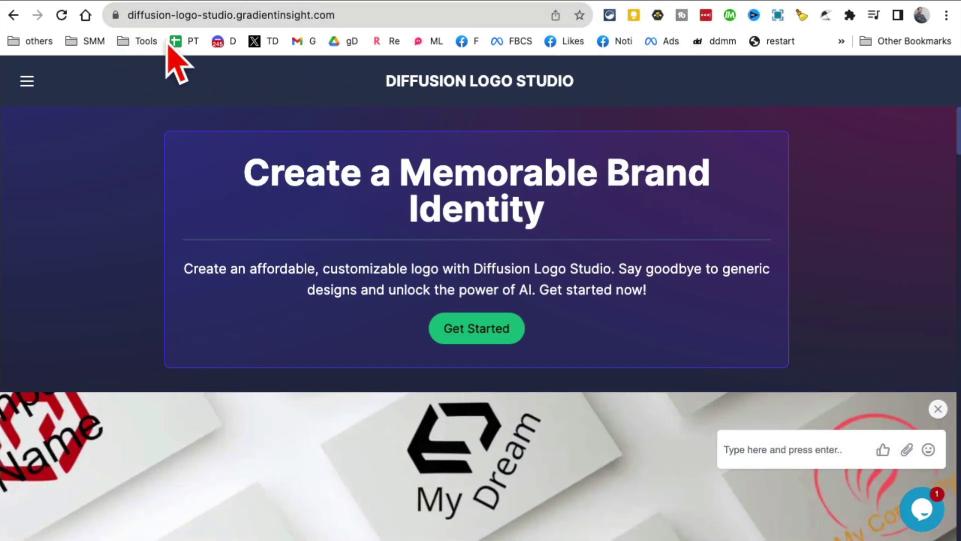
click(365, 20)
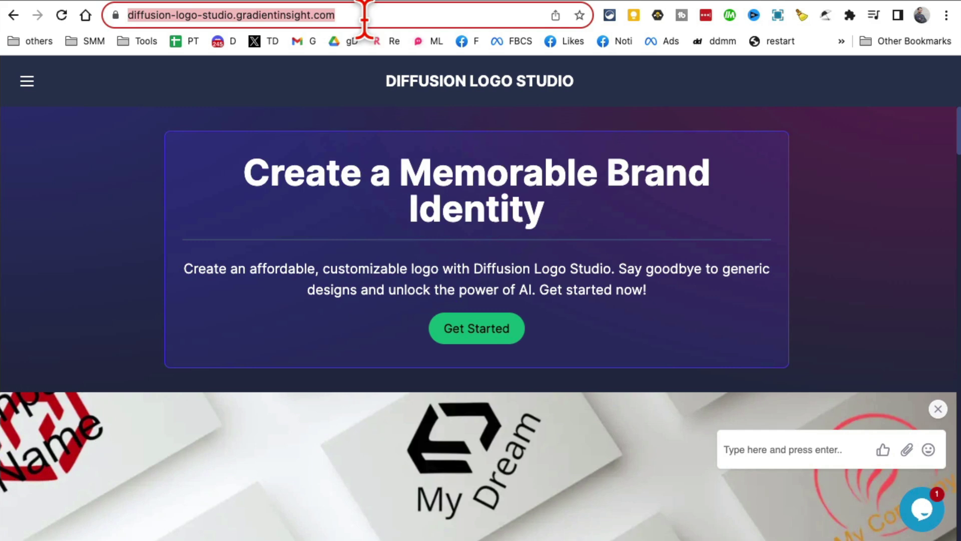
drag(319, 169, 667, 213)
scroll(704, 255, down, 5)
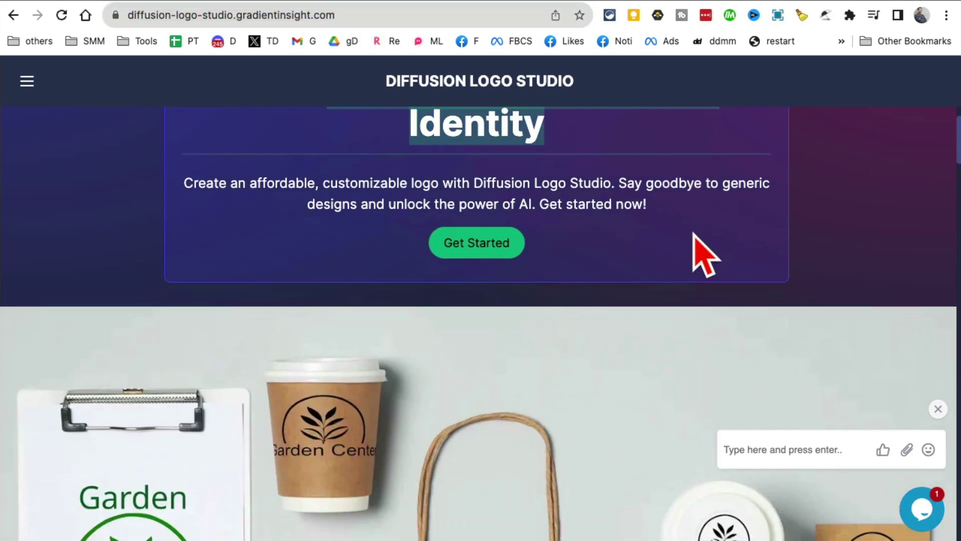
scroll(704, 255, up, 3)
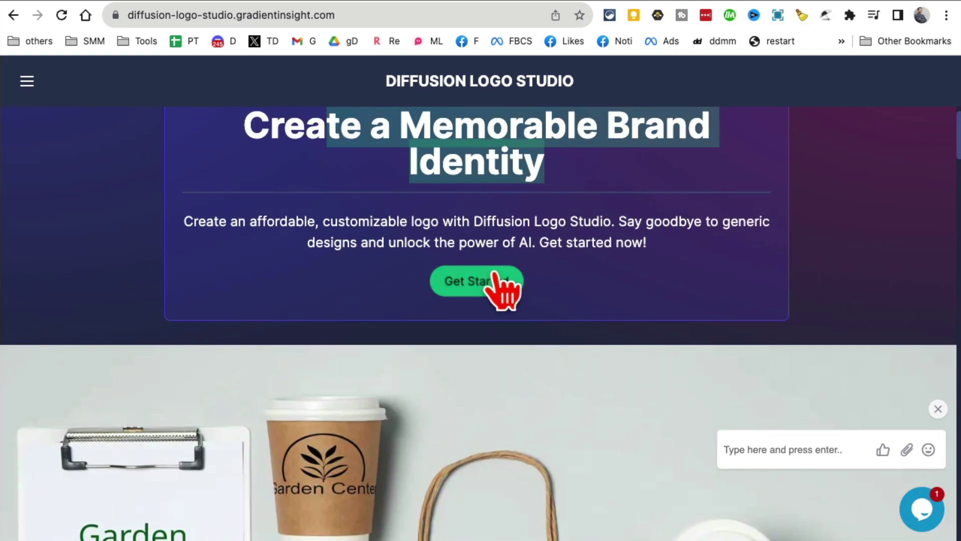
Start creating a logo, then step back past Refine Logo Appearance to Logo Selection, dismissing help popups.
click(501, 283)
click(661, 189)
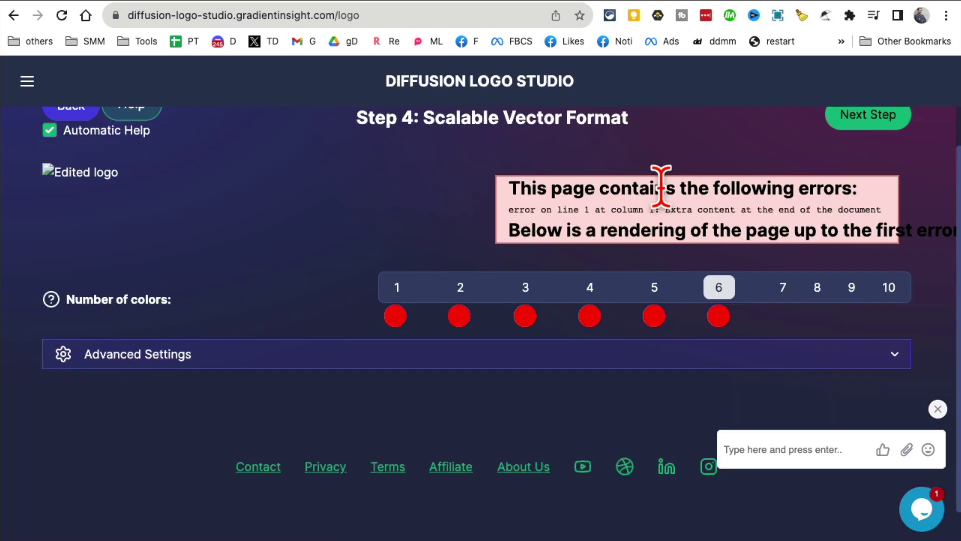
scroll(375, 302, up, 2)
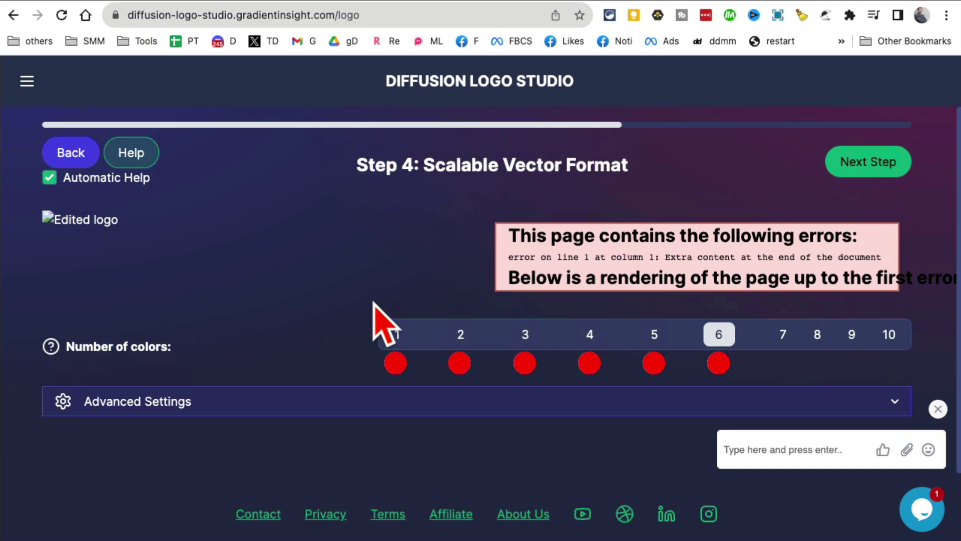
click(71, 154)
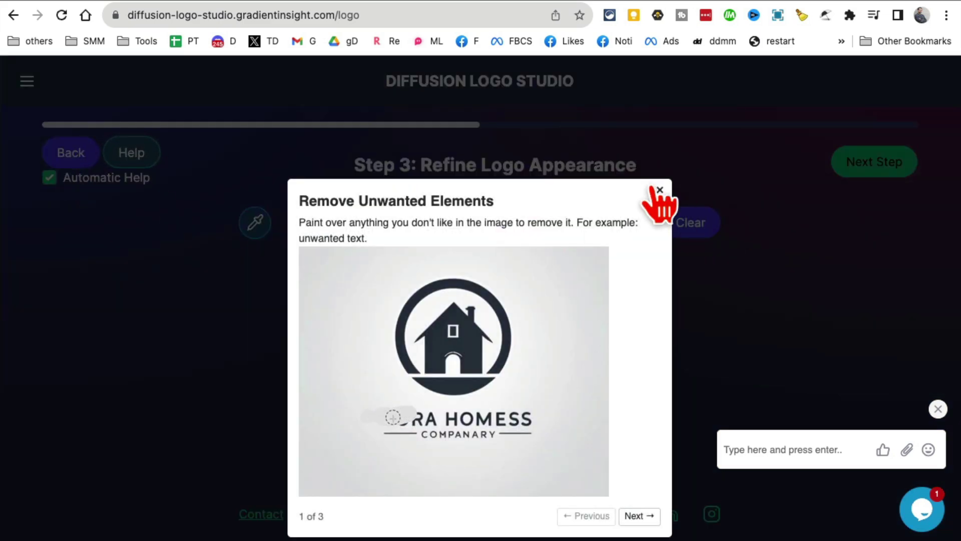
click(660, 190)
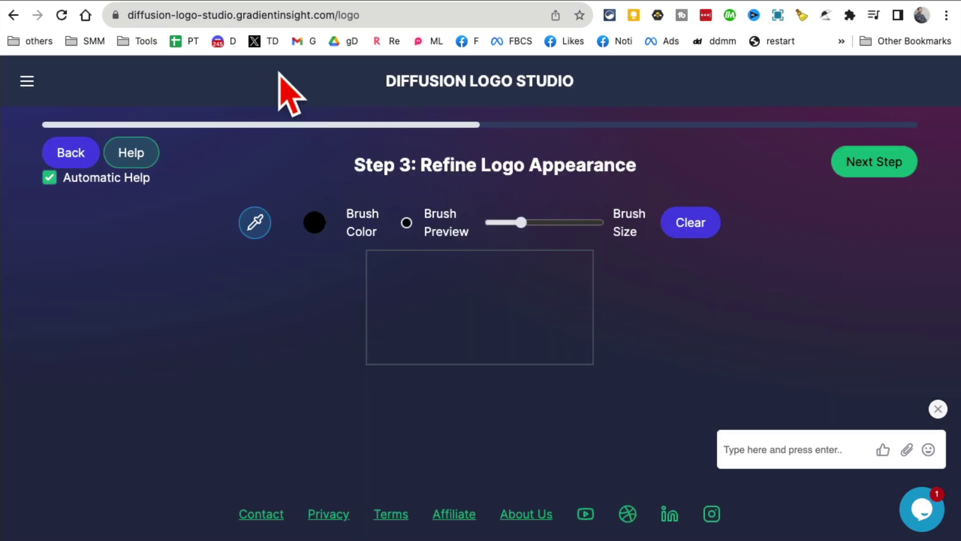
click(72, 152)
click(71, 153)
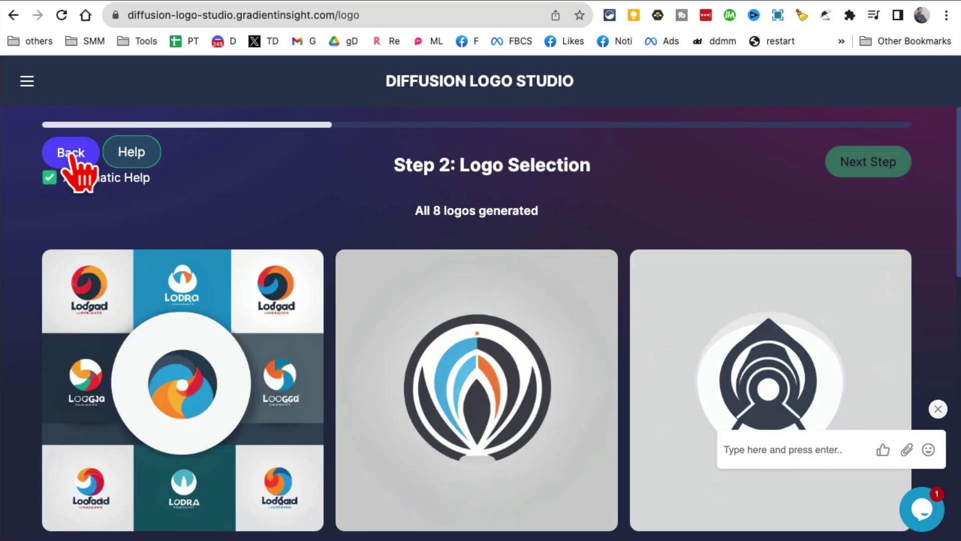
Return to Step 1, close the welcome popup and change the project name to 'am eats'.
click(70, 153)
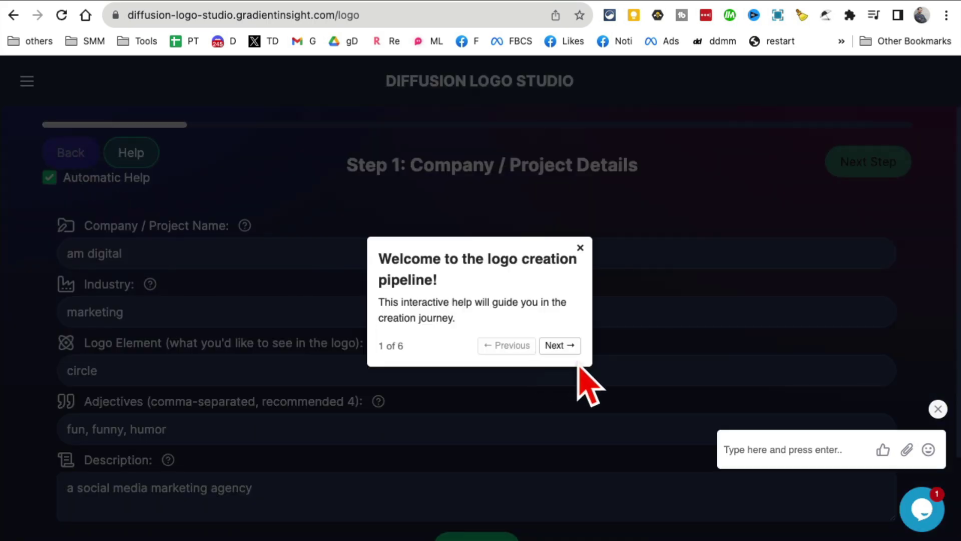
click(580, 248)
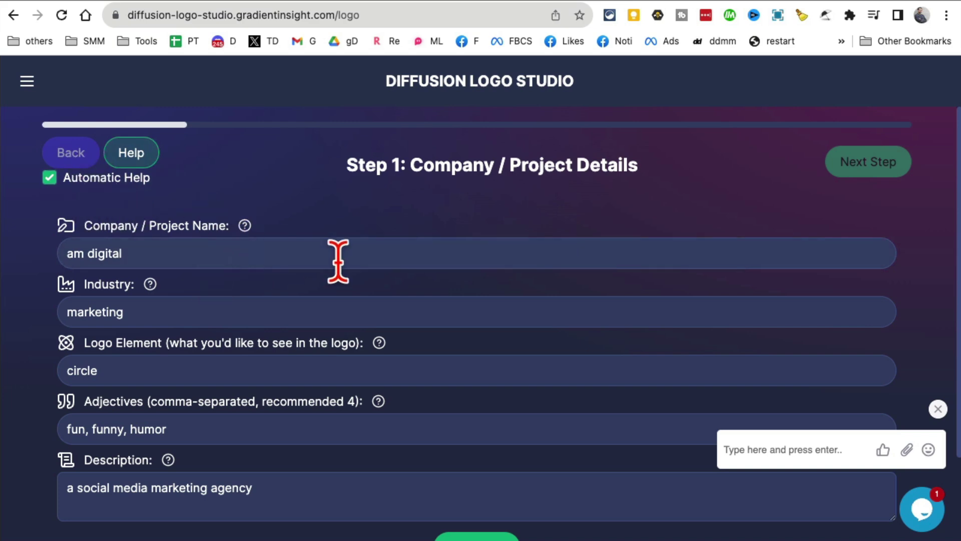
scroll(338, 260, down, 1)
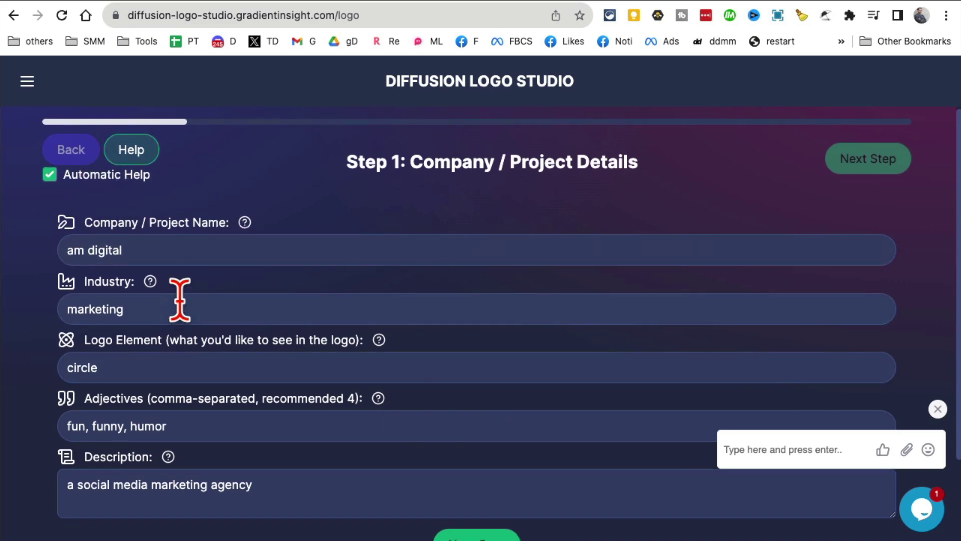
click(247, 247)
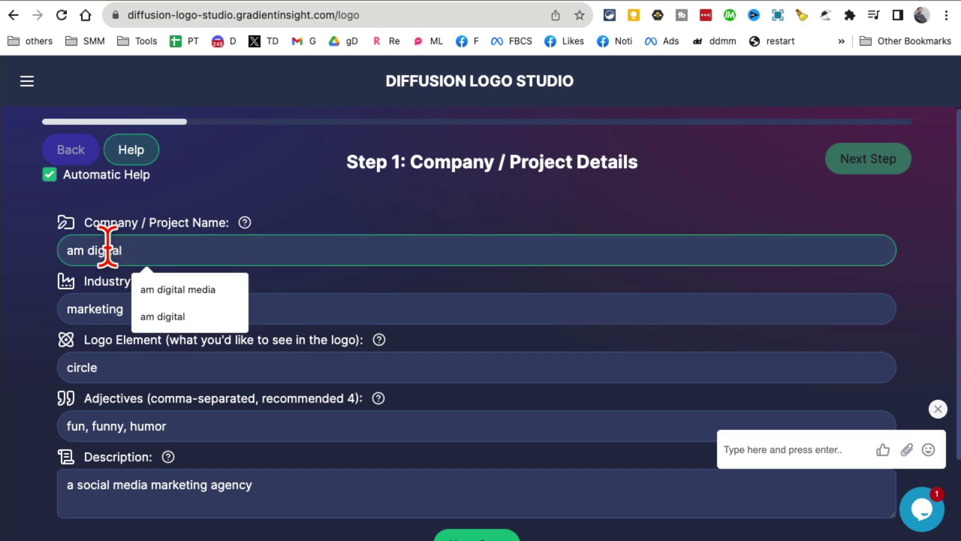
text(eats)
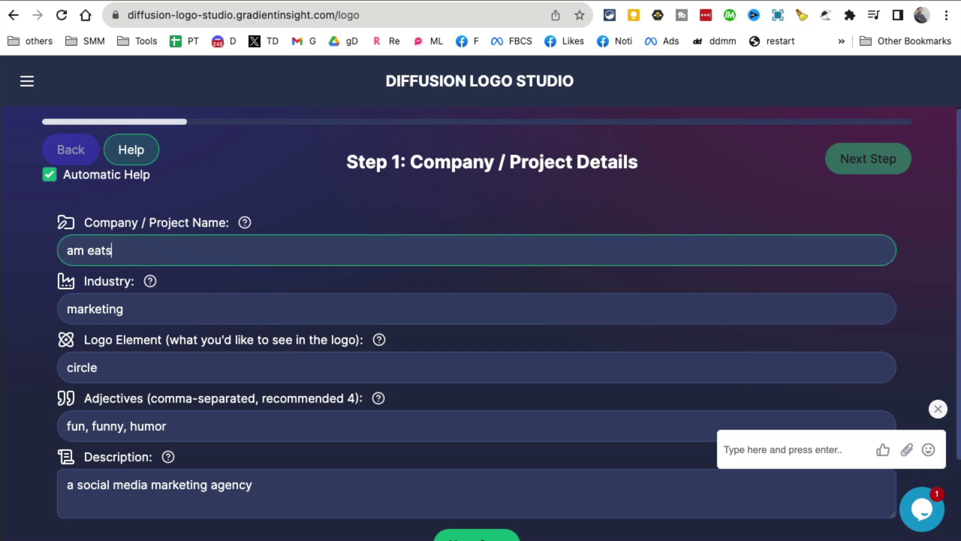
key(Tab)
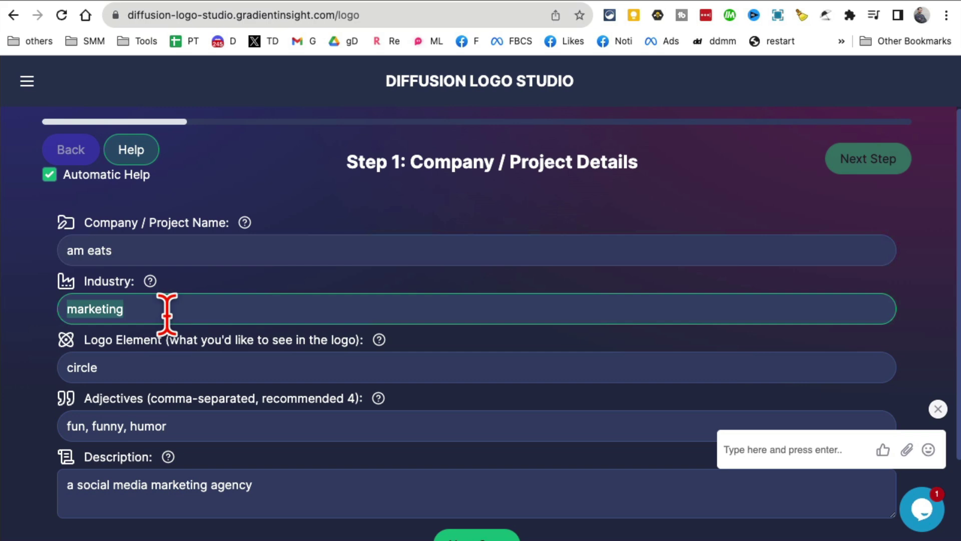
Set industry to food, logo element mango, and description 'a food youtube channel with videos about food'.
text(food)
key(Tab)
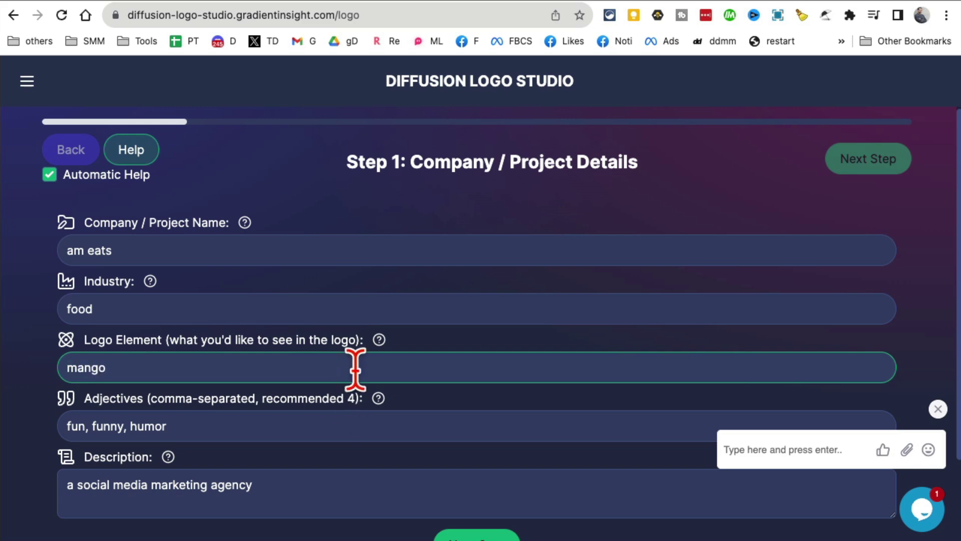
scroll(238, 416, down, 1)
key(Tab)
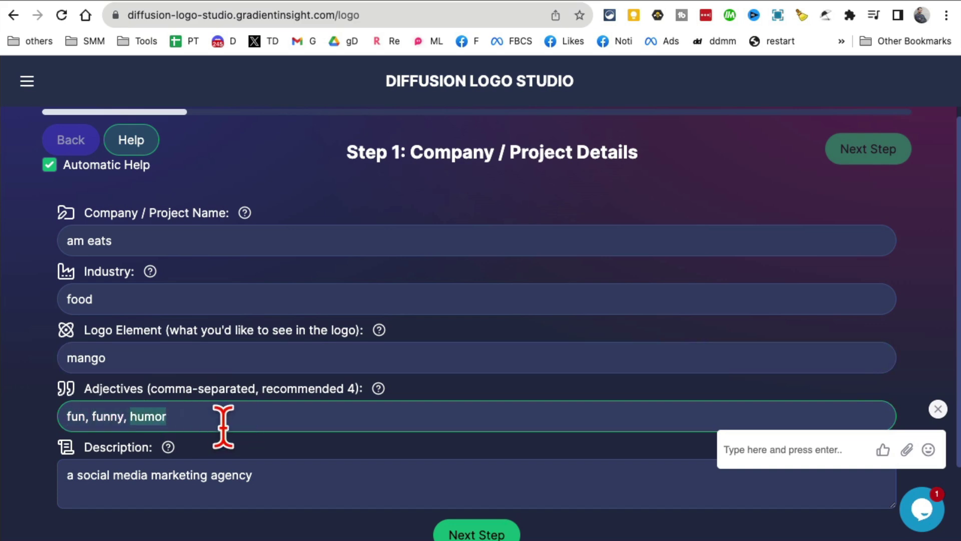
triple_click(281, 485)
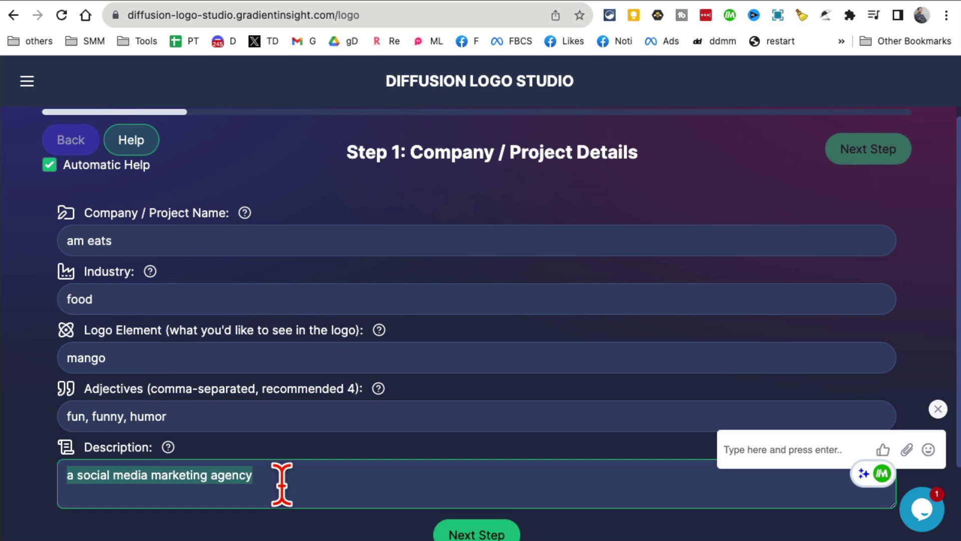
text(a)
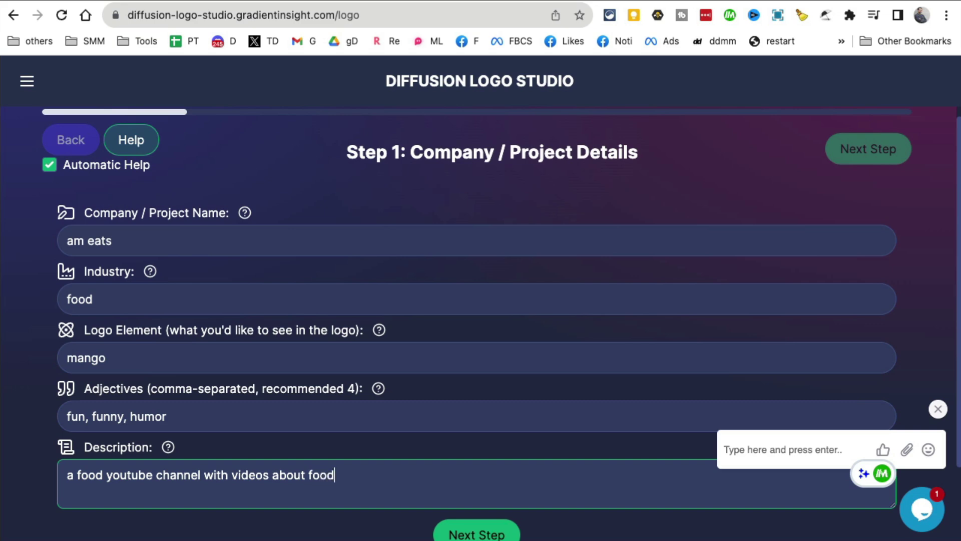
scroll(575, 489, down, 3)
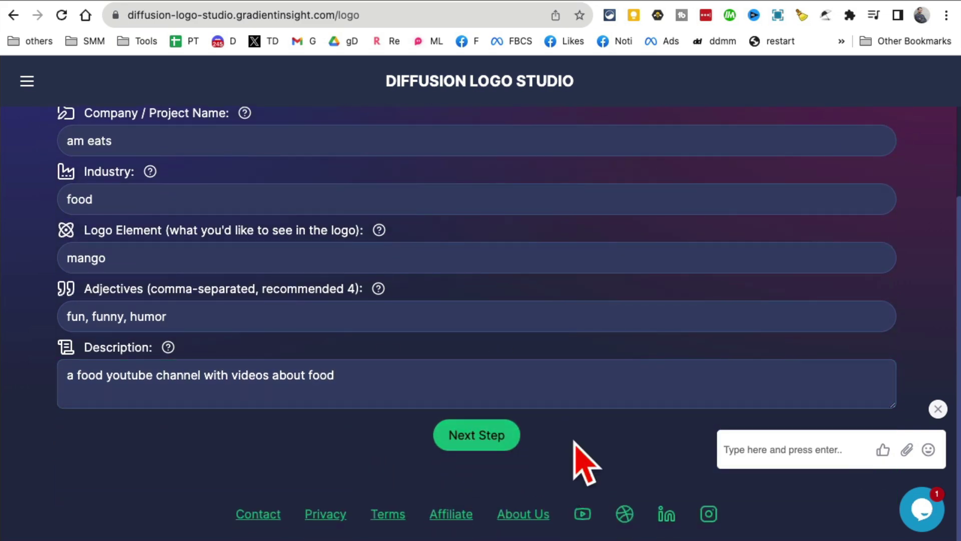
Generate logos from the am eats details, view the orange fruit logo, then switch to Adori Labs.
click(476, 435)
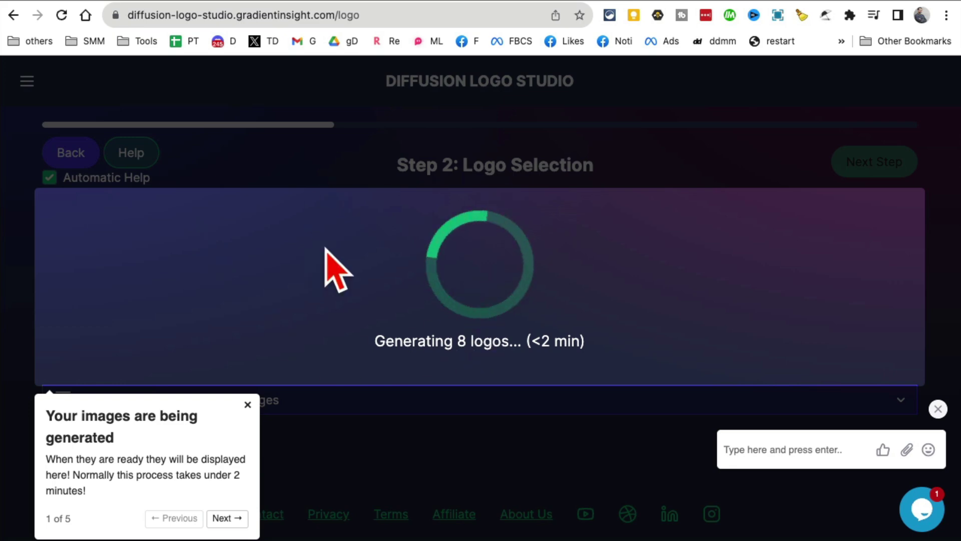
click(247, 403)
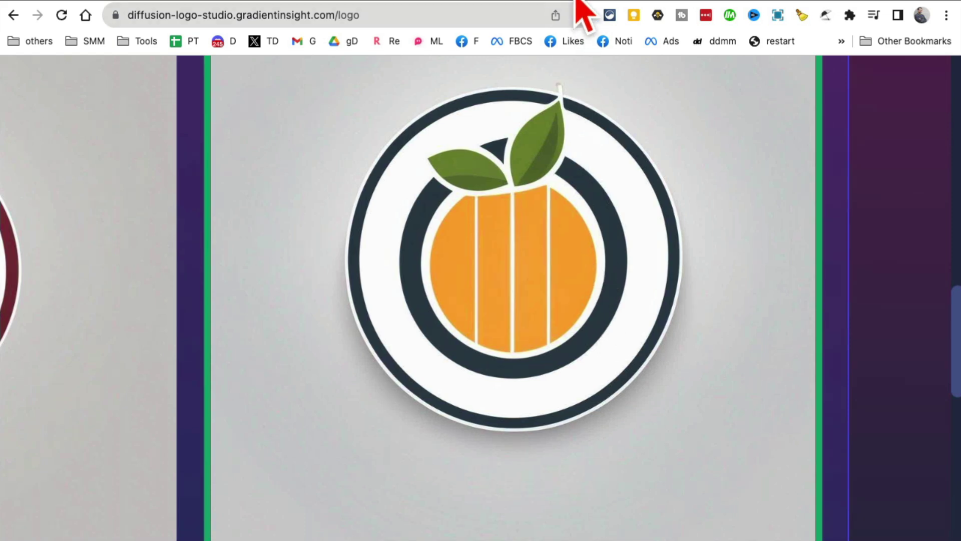
click(576, 1)
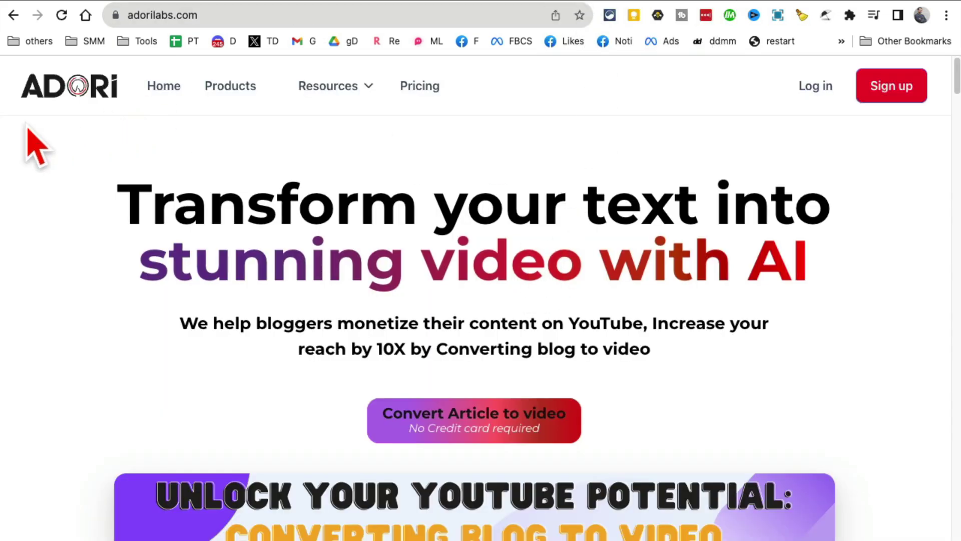
double_click(219, 15)
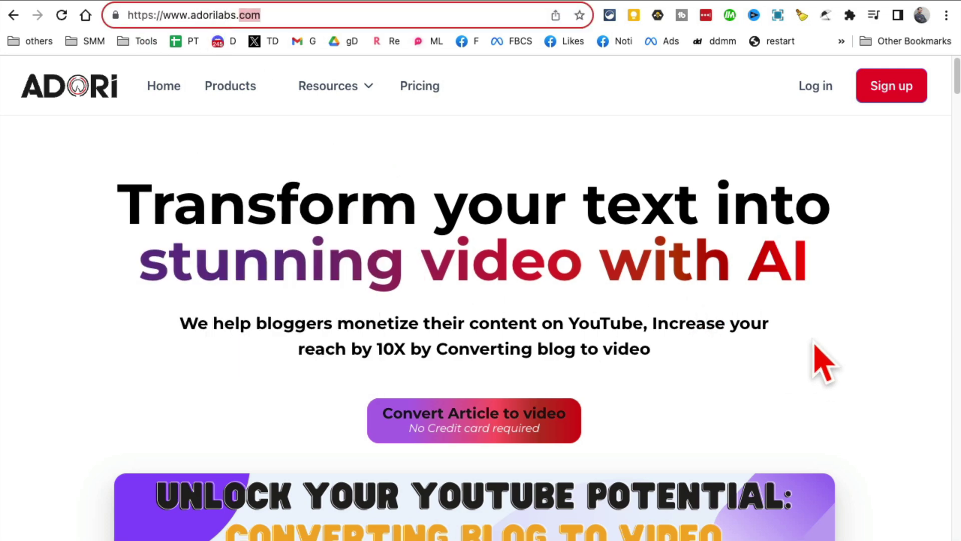
drag(585, 208, 594, 266)
click(594, 265)
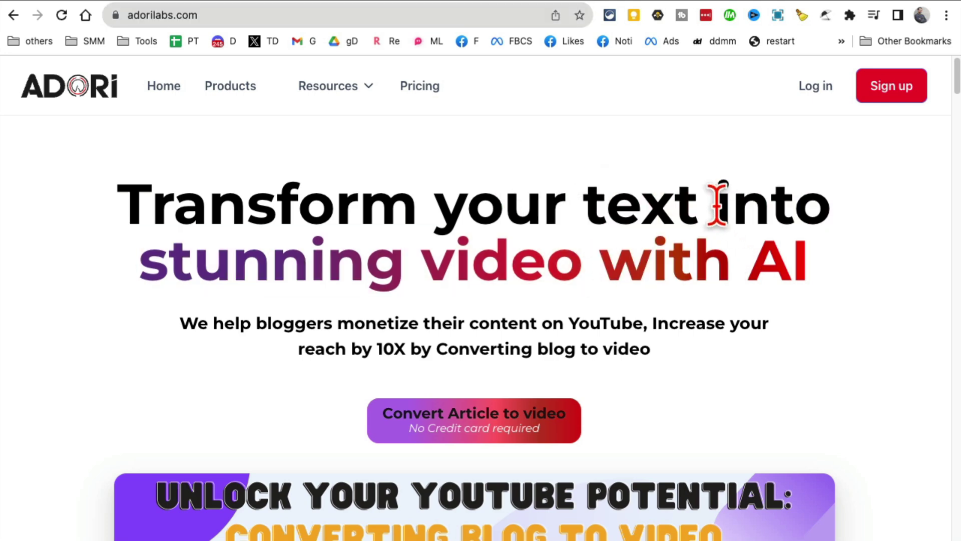
drag(575, 197, 596, 273)
scroll(750, 365, down, 4)
click(723, 1)
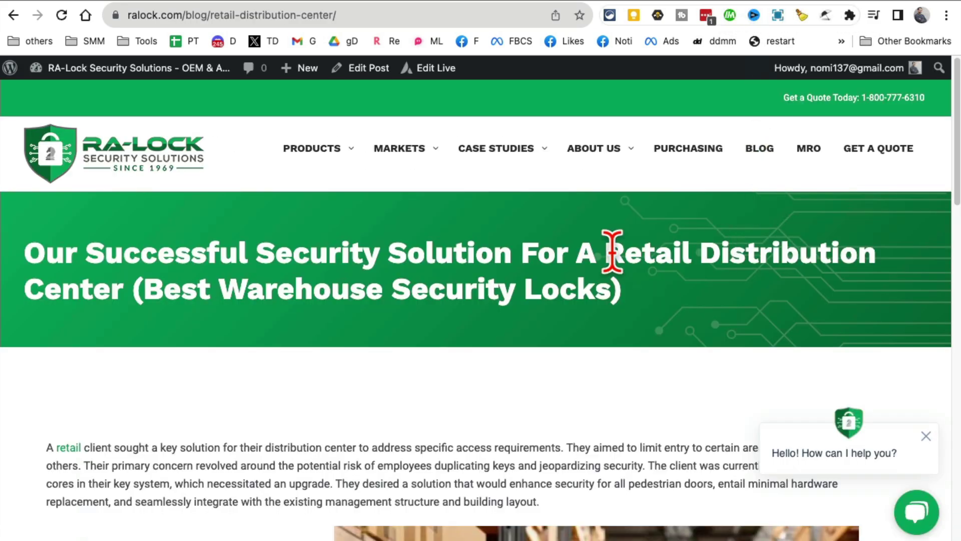
scroll(561, 310, down, 10)
scroll(625, 150, up, 10)
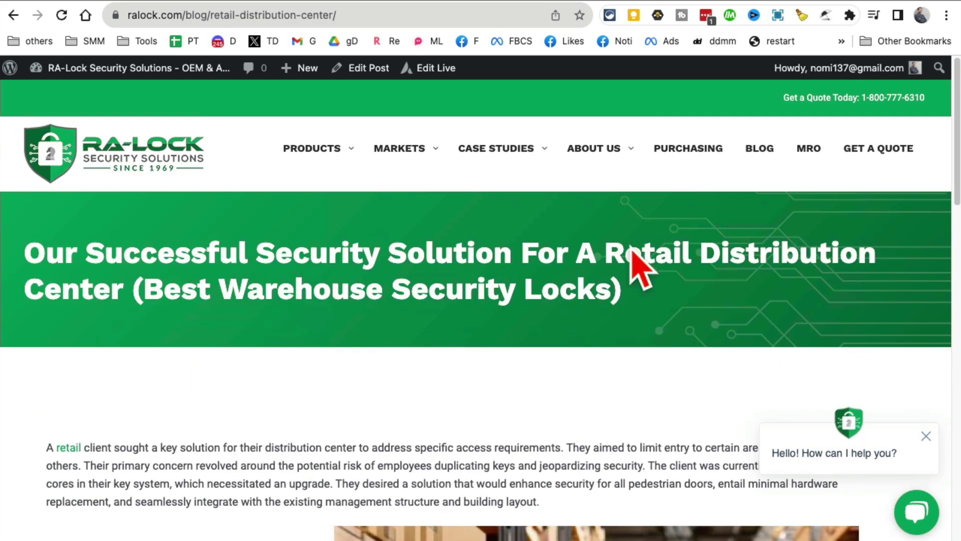
click(574, 3)
scroll(675, 315, up, 5)
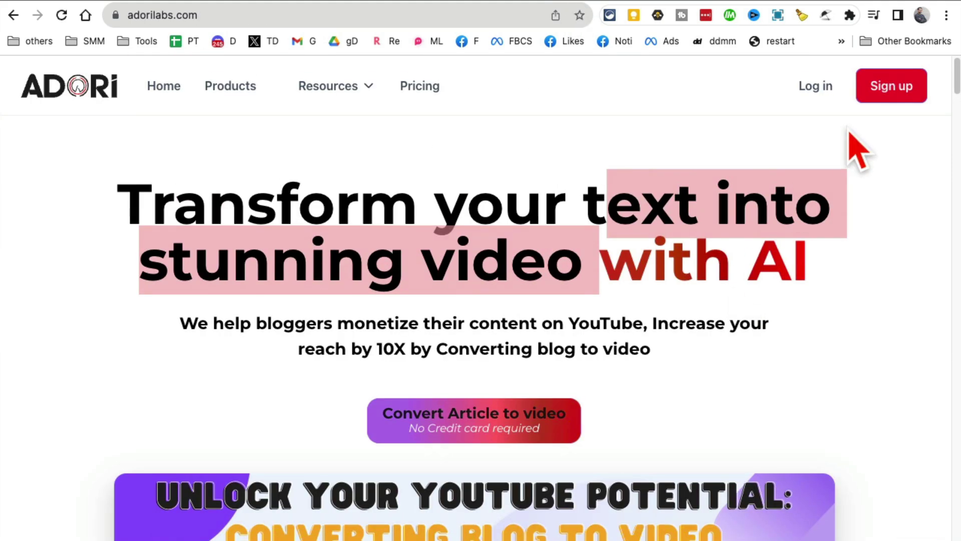
Sign in to Adori Video with the saved credentials, declining to save the password.
click(817, 97)
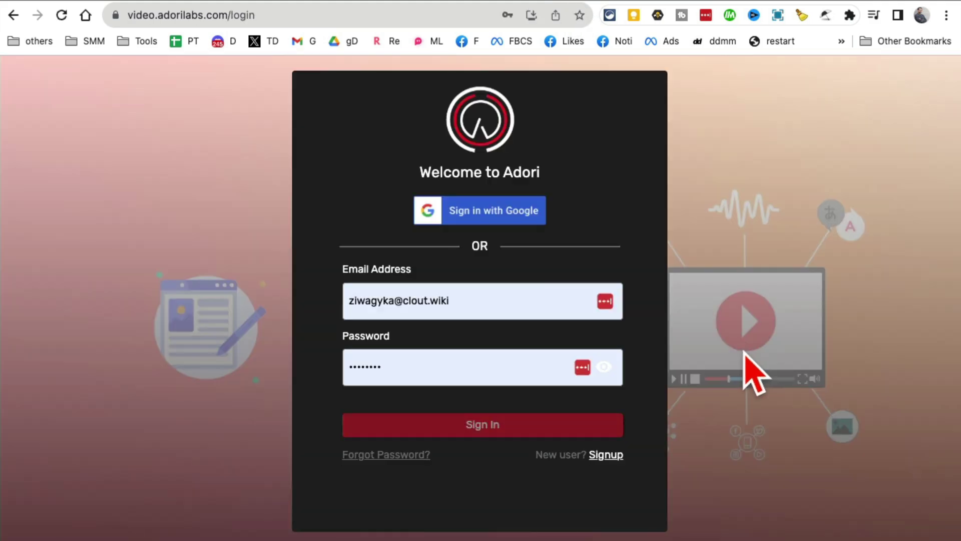
click(523, 433)
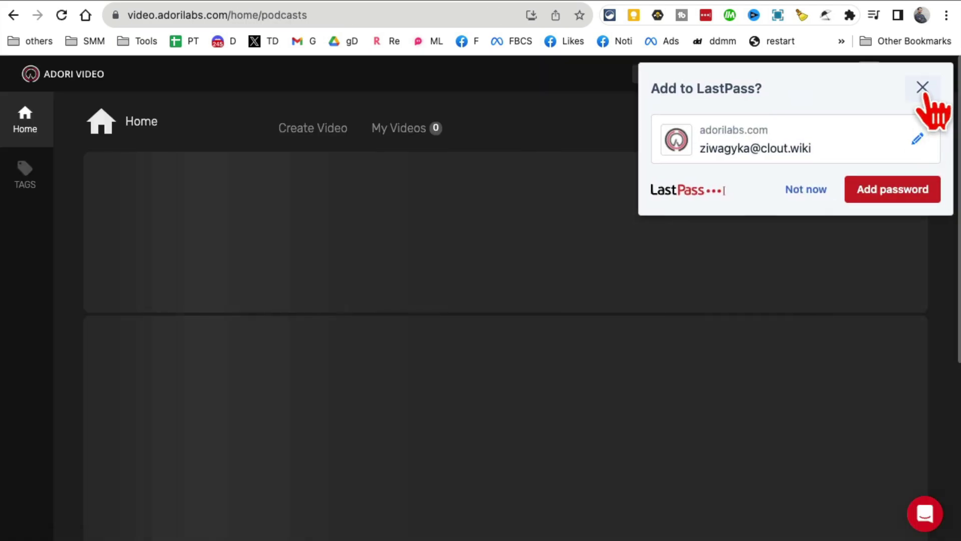
click(922, 88)
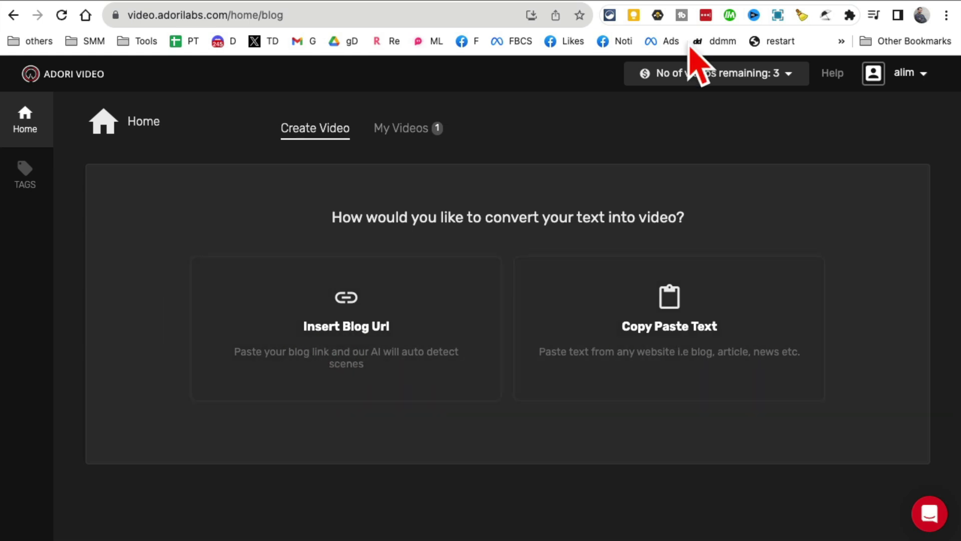
Copy the blog post's web address from the other tab and return to Adori Video.
key(ctrl+Tab)
click(371, 15)
key(ctrl+c)
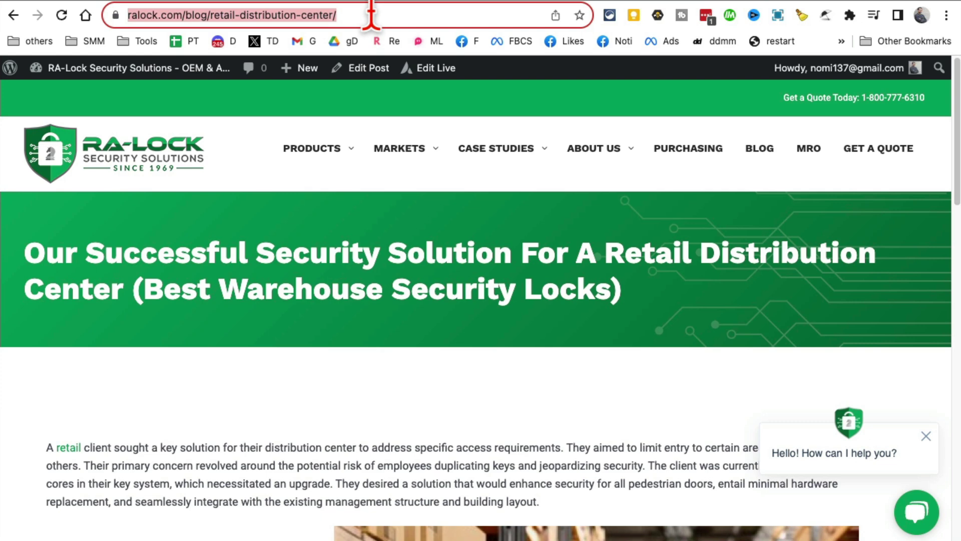
key(ctrl+shift+Tab)
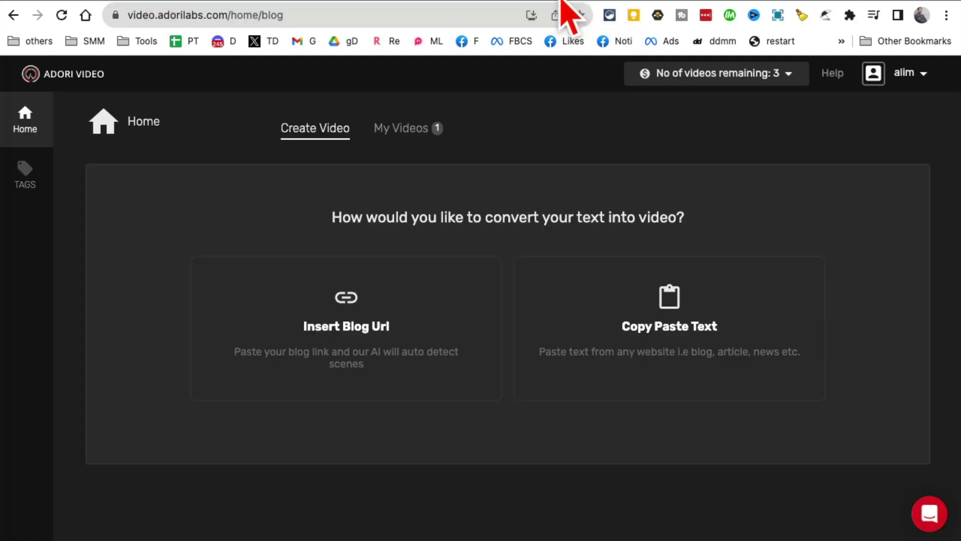
Choose blog-link conversion and submit the pasted address, then dismiss the validation and convert-failed errors.
click(397, 337)
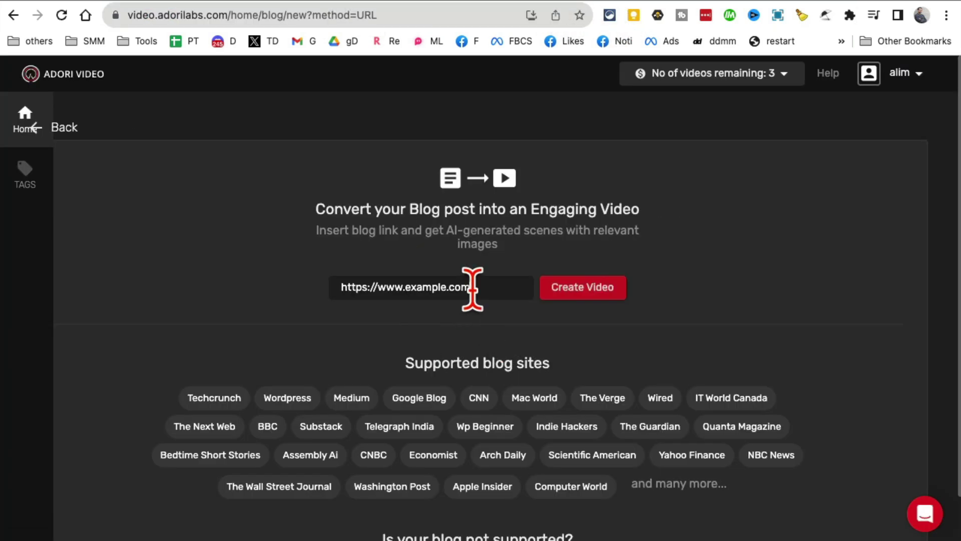
text(https://www.ra-lock.com/blog/retail-distribution-center/)
click(596, 294)
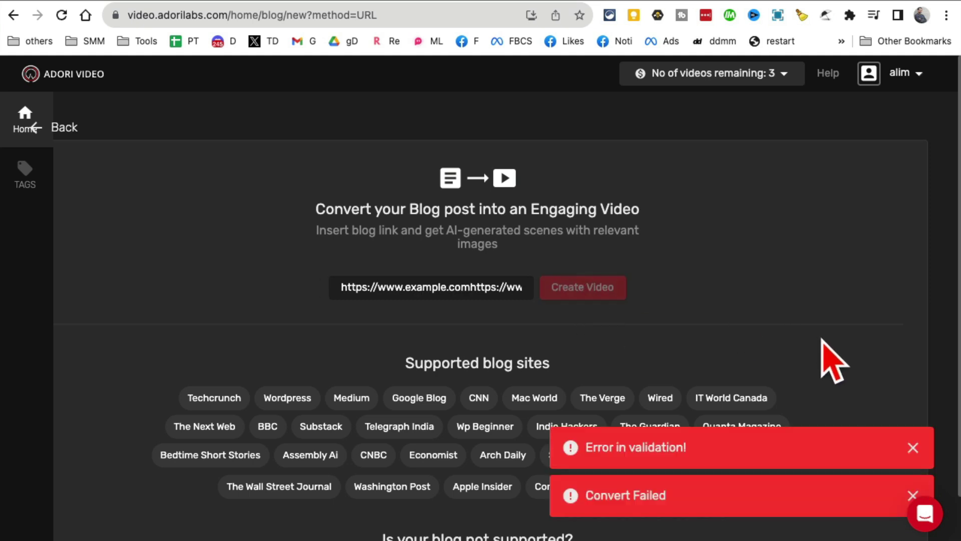
scroll(830, 360, down, 1)
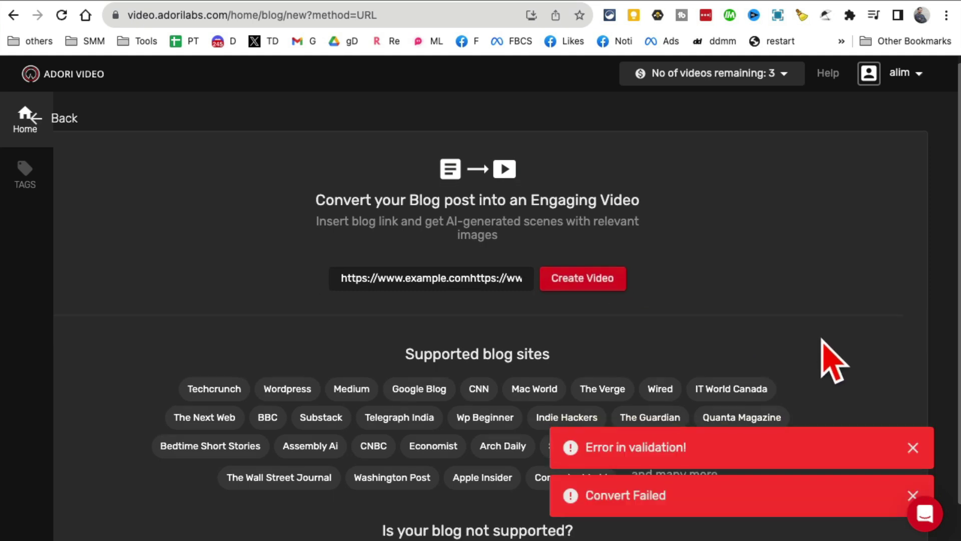
click(912, 448)
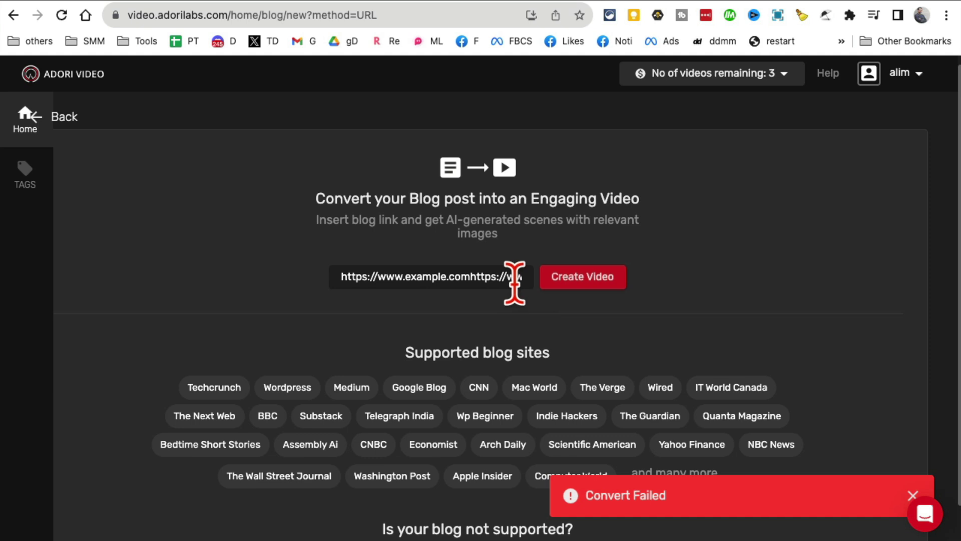
click(912, 494)
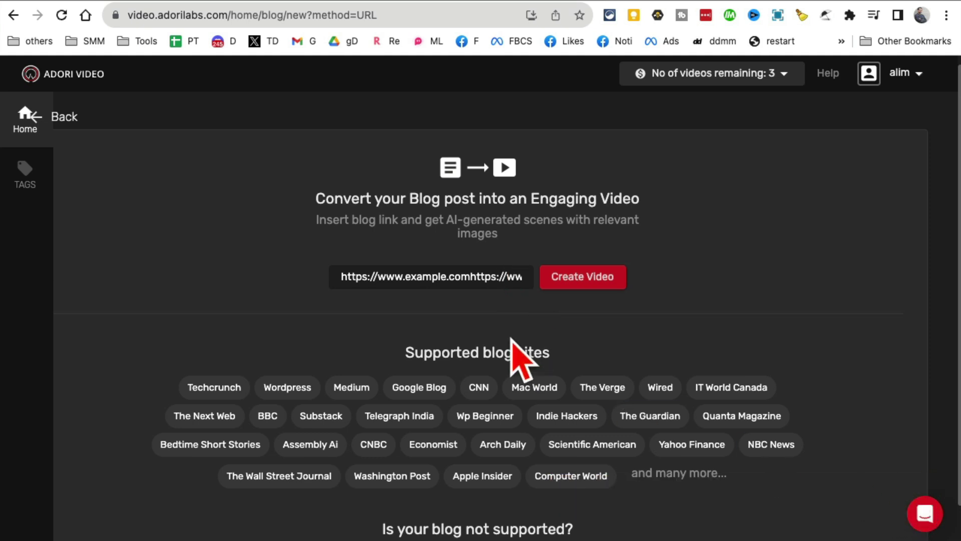
Replace the malformed link with the ralock.com blog URL and create its scene-by-scene video text.
triple_click(444, 276)
key(BackSpace)
key(ctrl+v)
click(571, 279)
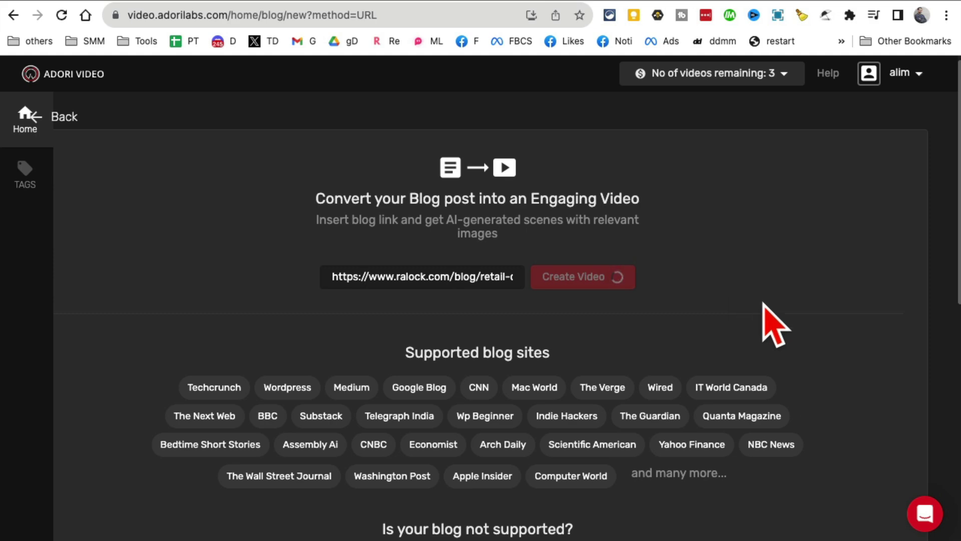
scroll(775, 325, down, 5)
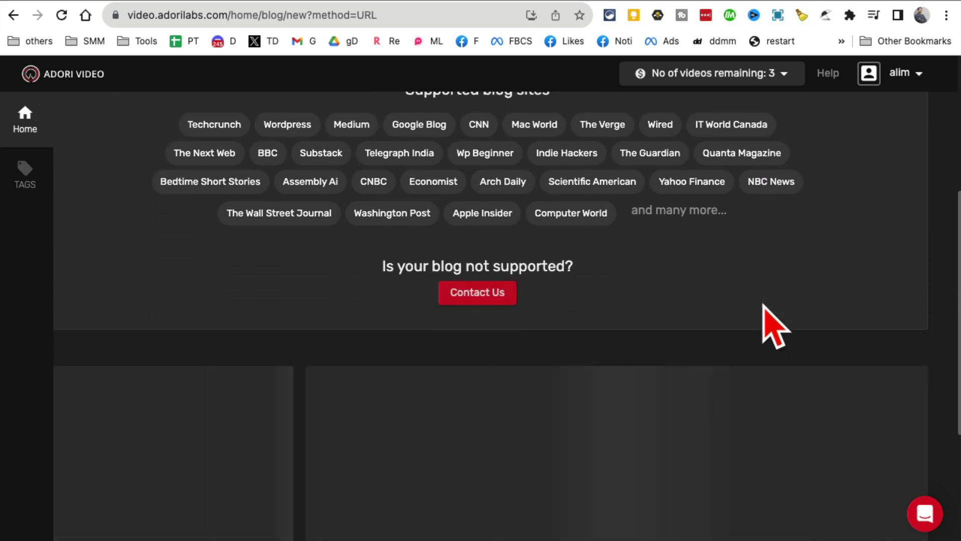
scroll(760, 315, up, 6)
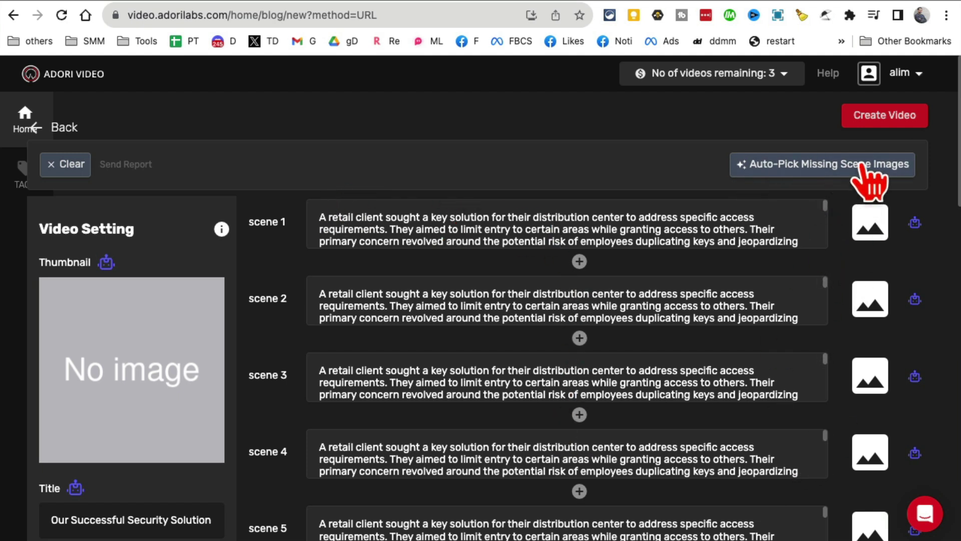
Auto-pick images for all image-less scenes and review them, e.g. the red padlock on scenes 1 and 2.
click(824, 169)
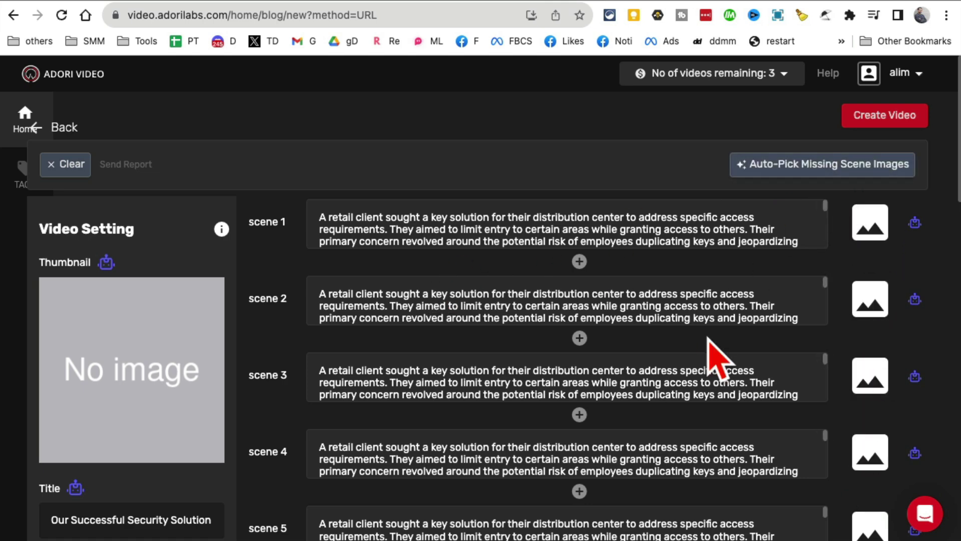
scroll(714, 347, down, 9)
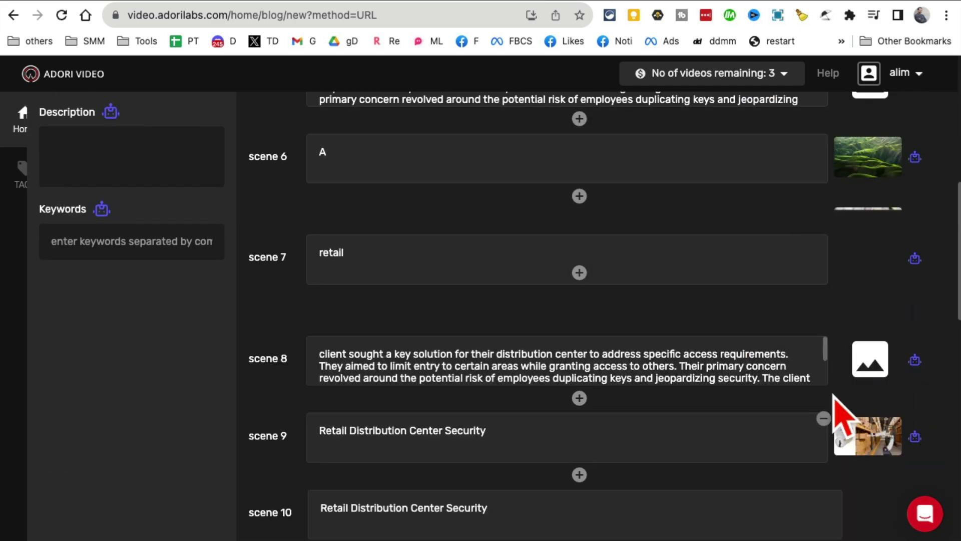
scroll(871, 311, up, 2)
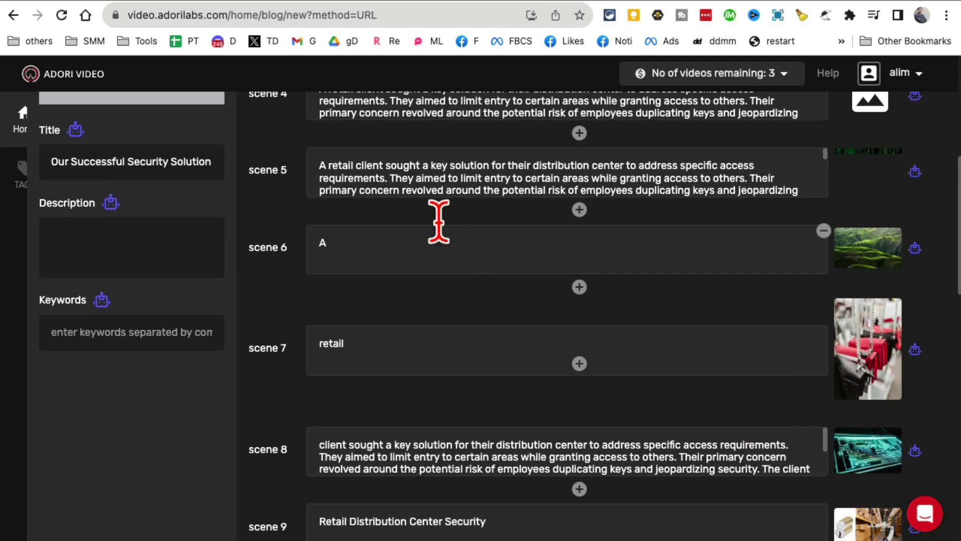
scroll(481, 230, up, 7)
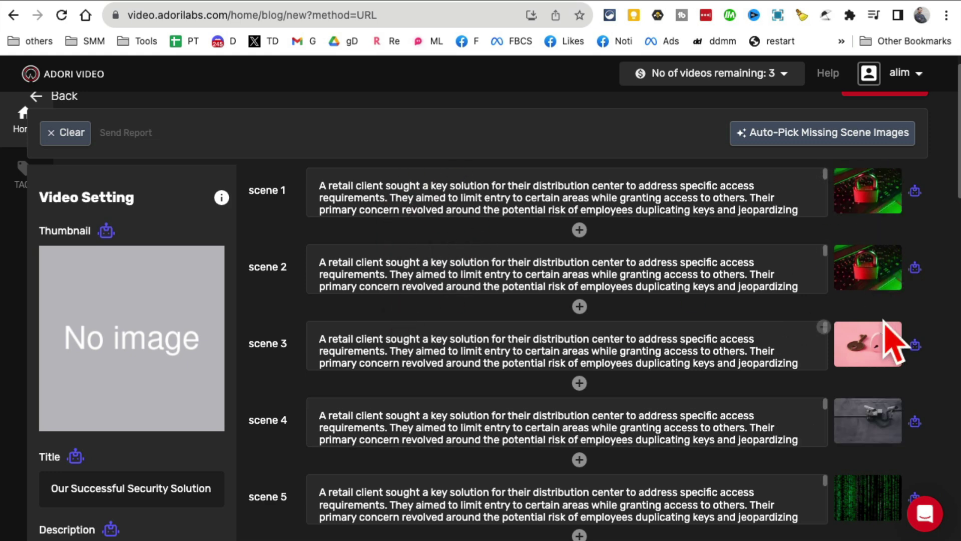
scroll(886, 298, down, 6)
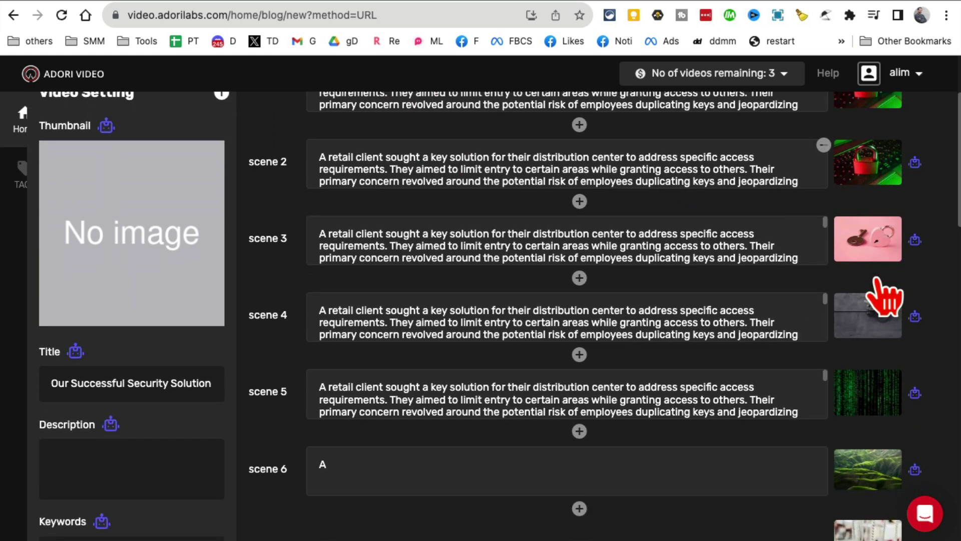
scroll(881, 308, down, 12)
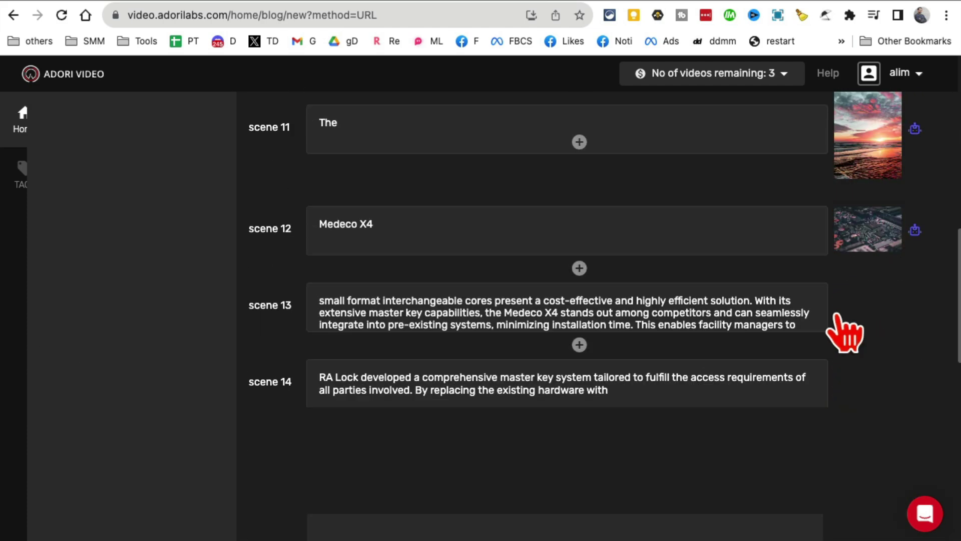
scroll(781, 311, up, 15)
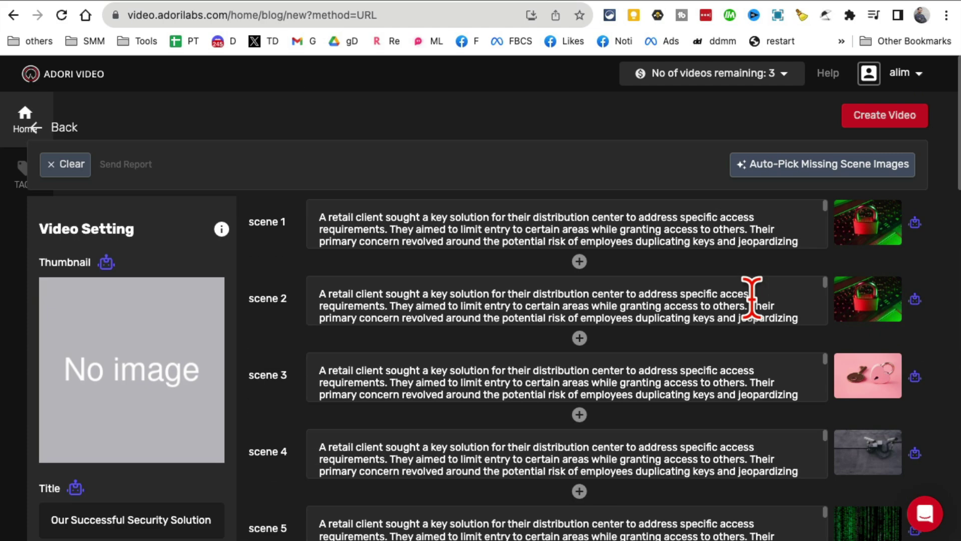
Create the video narrated by the Standard, Female English (US) voice Salli.
click(885, 116)
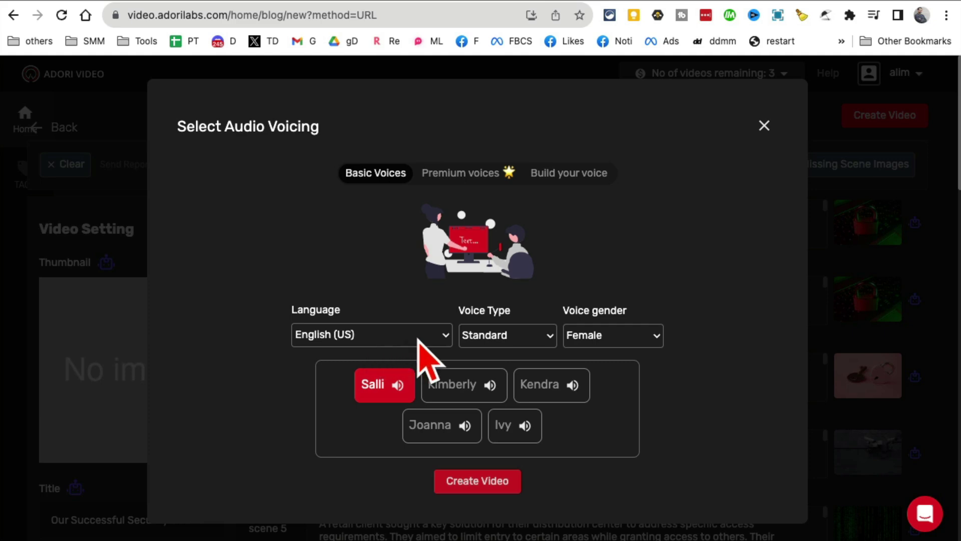
click(543, 344)
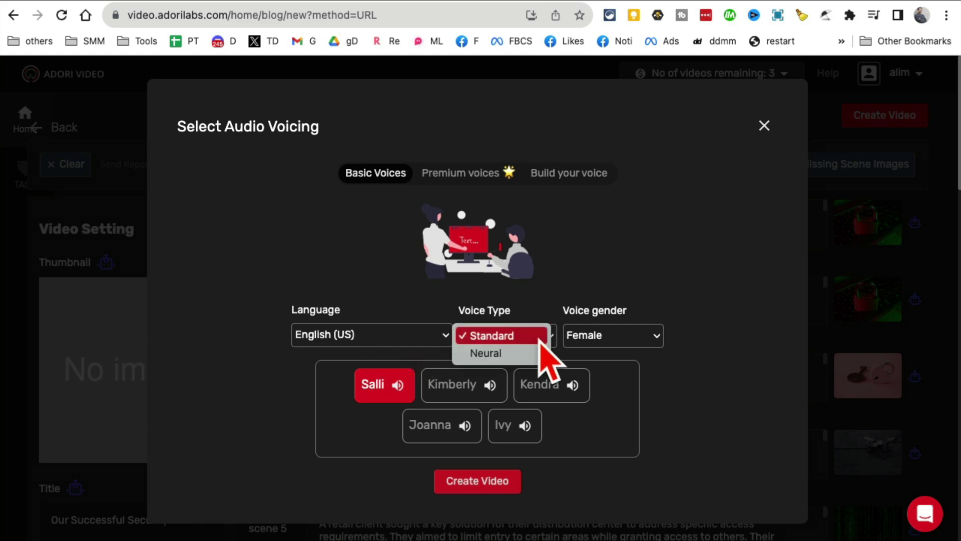
click(538, 336)
click(636, 336)
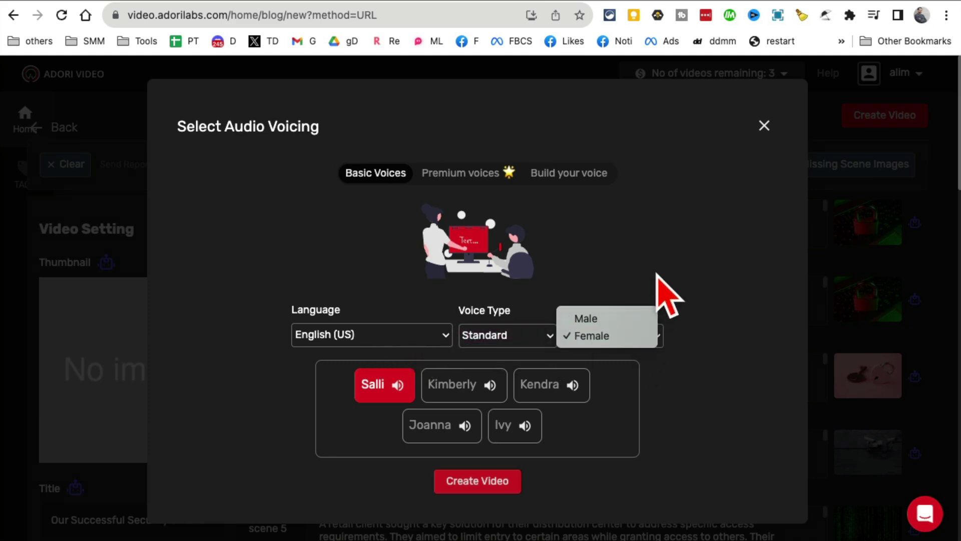
click(639, 275)
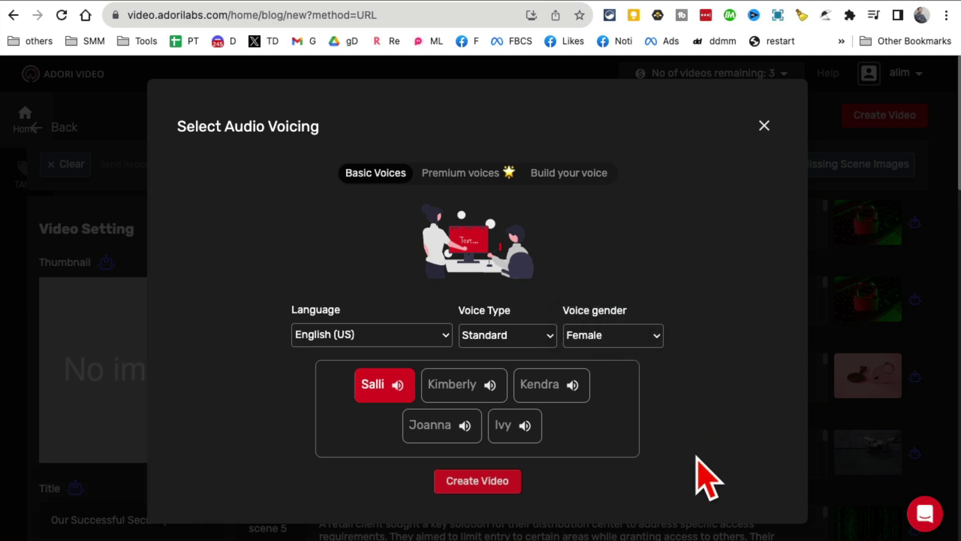
click(478, 481)
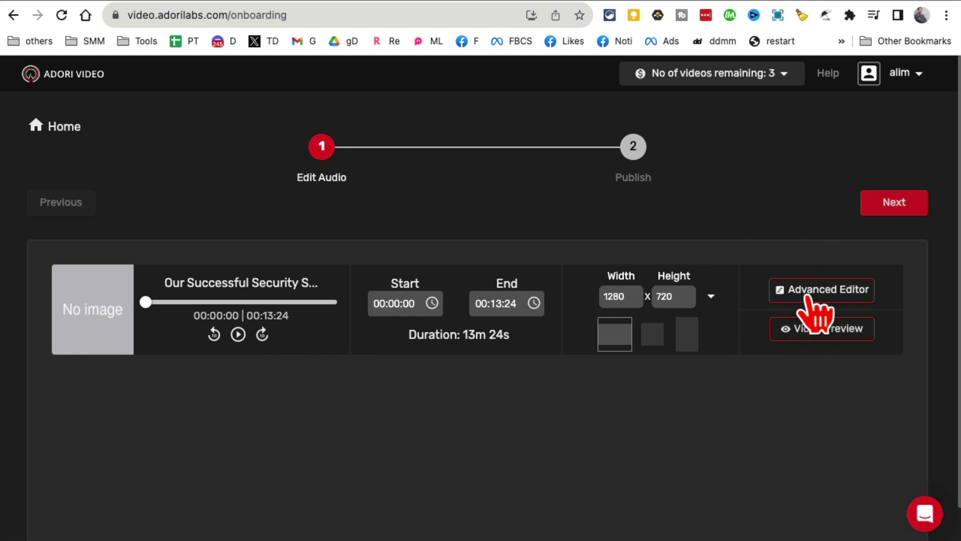
Preview the video, seeking to about five minutes, 01:24, one minute and near the start, then close it.
click(798, 333)
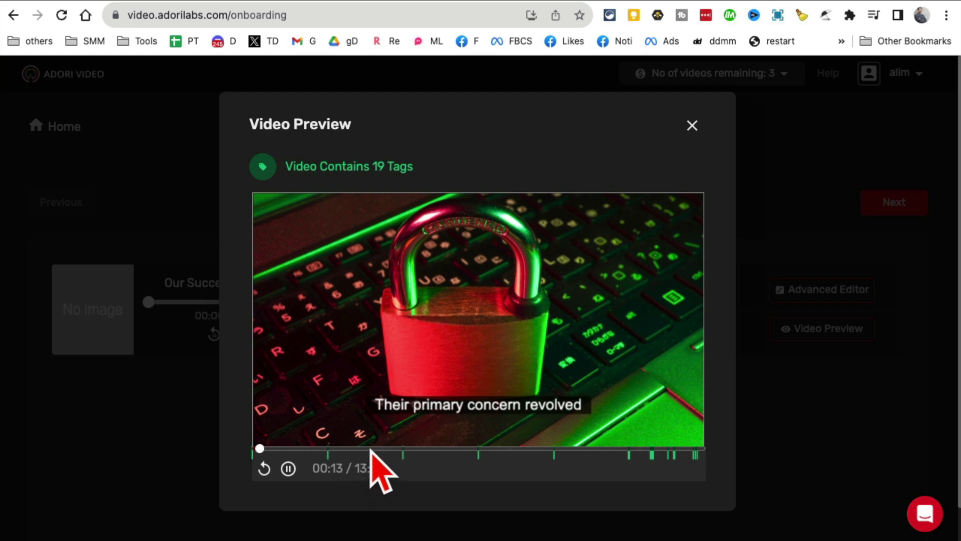
click(370, 450)
click(425, 450)
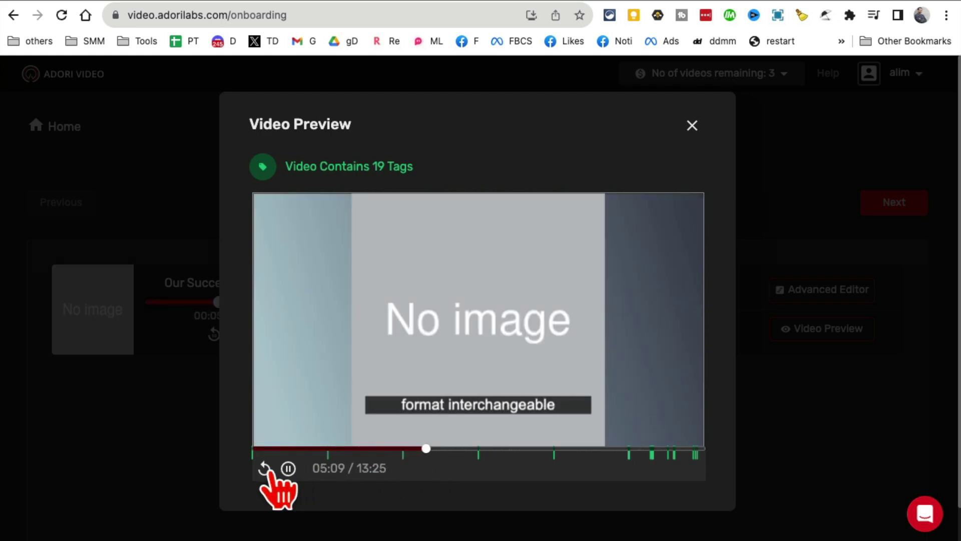
click(300, 448)
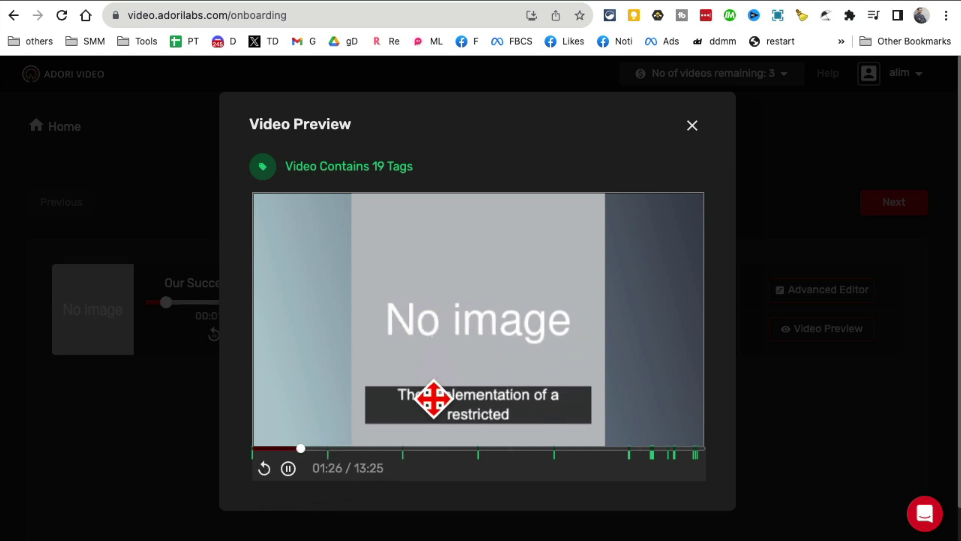
click(290, 449)
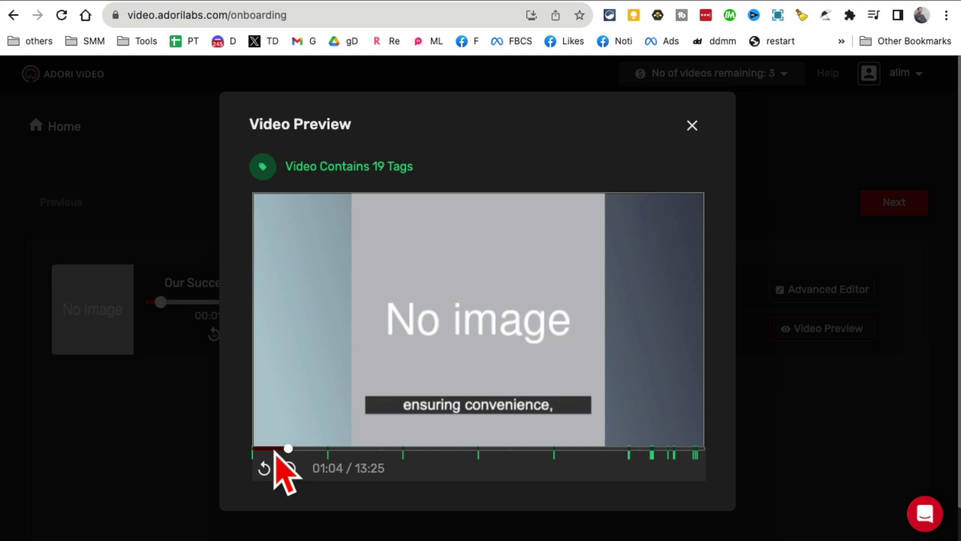
click(275, 449)
click(691, 125)
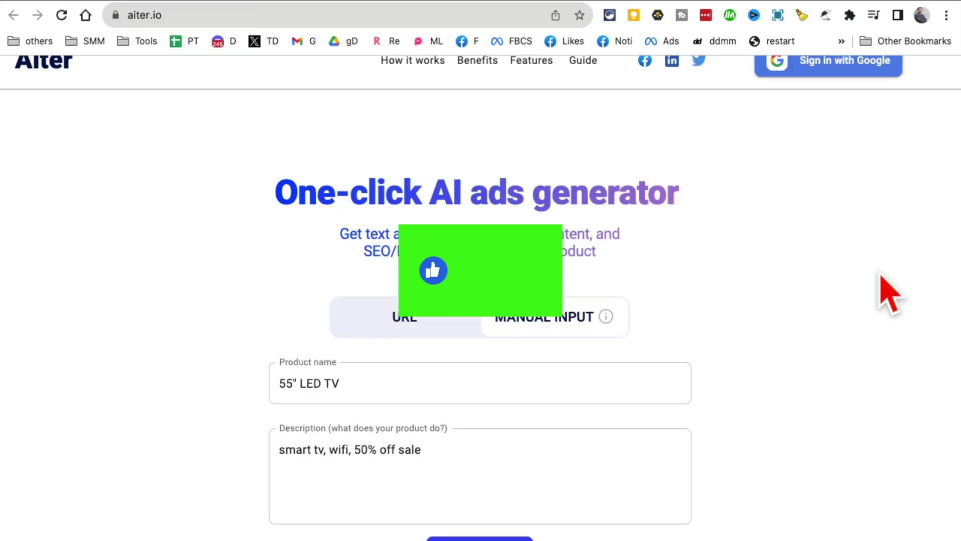
Scroll to the top of Aiter's ads generator form showing the 55" LED TV details.
scroll(815, 423, up, 1)
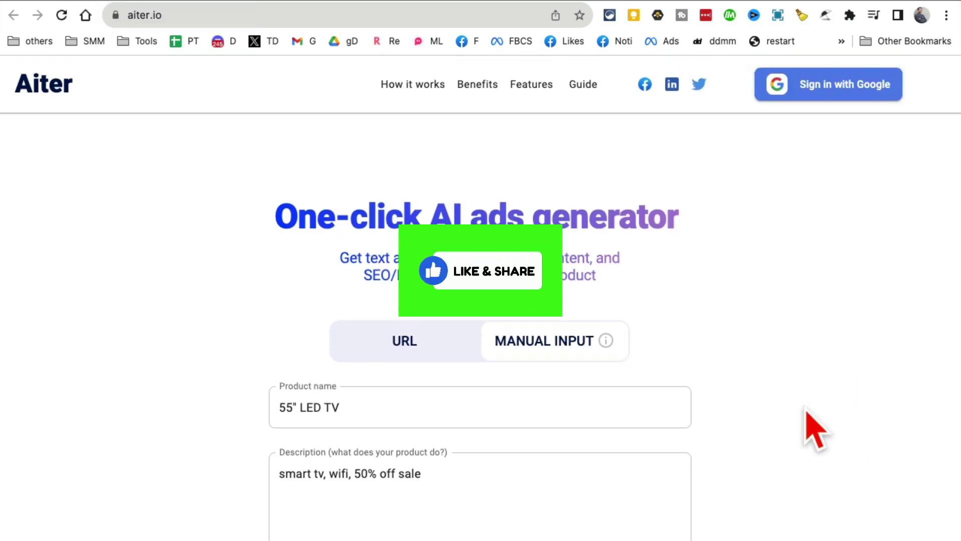